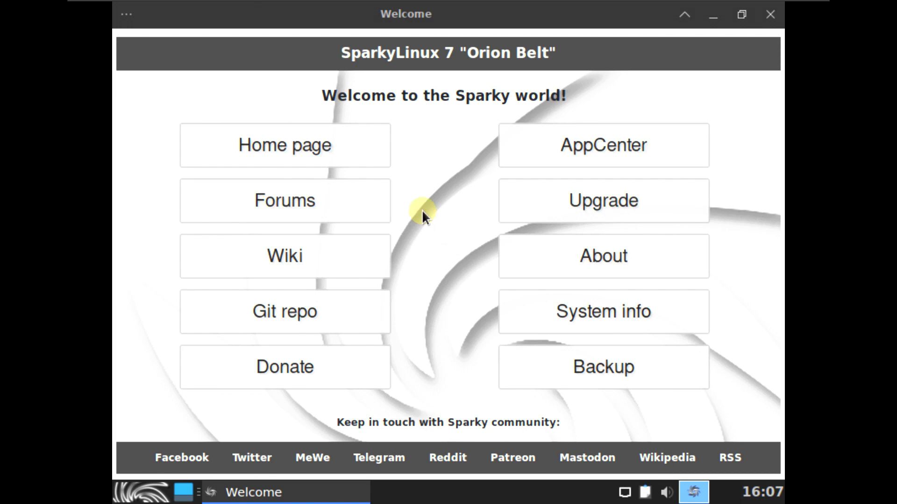
# - Stop stretching the virtual machine's screen and open the guest's Display settings from the applications menu
pyautogui.click(158, 495)
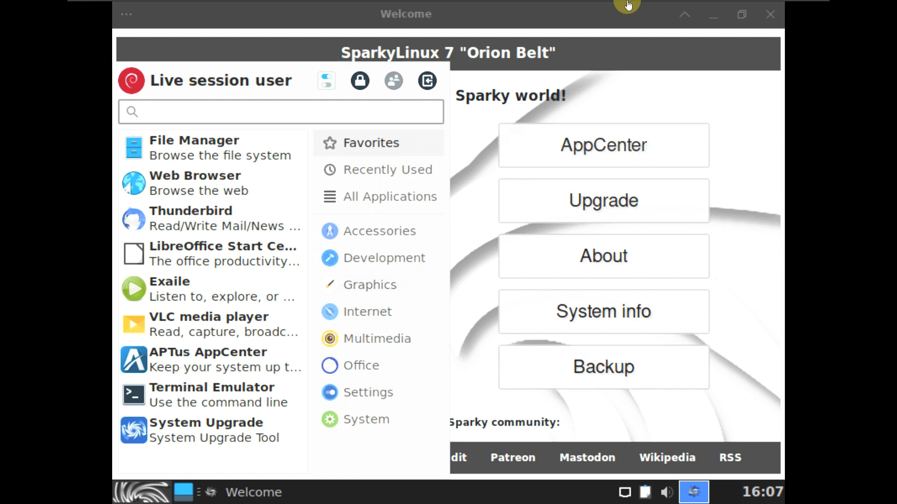
pyautogui.click(391, 6)
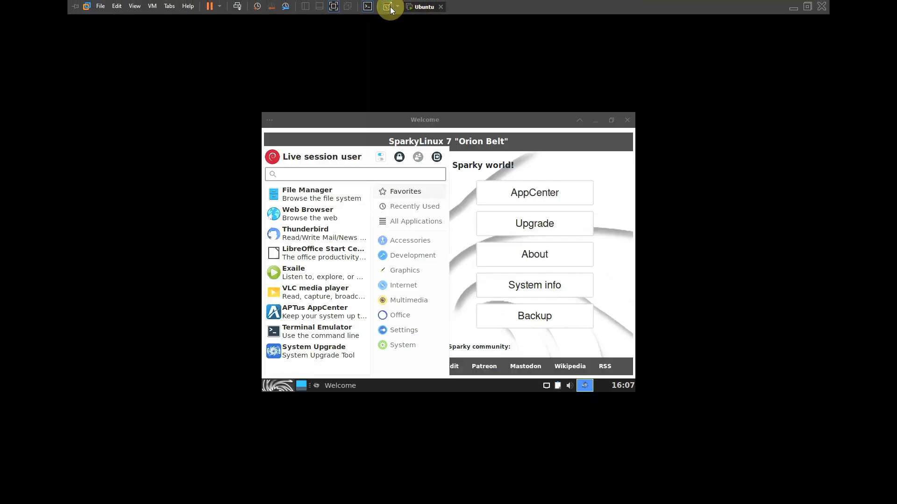
pyautogui.click(405, 331)
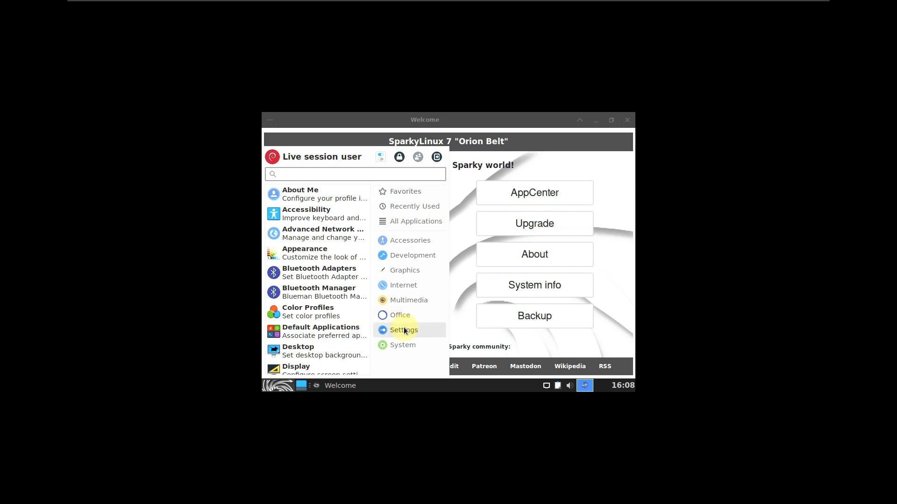
pyautogui.scroll(-3, 344, 260)
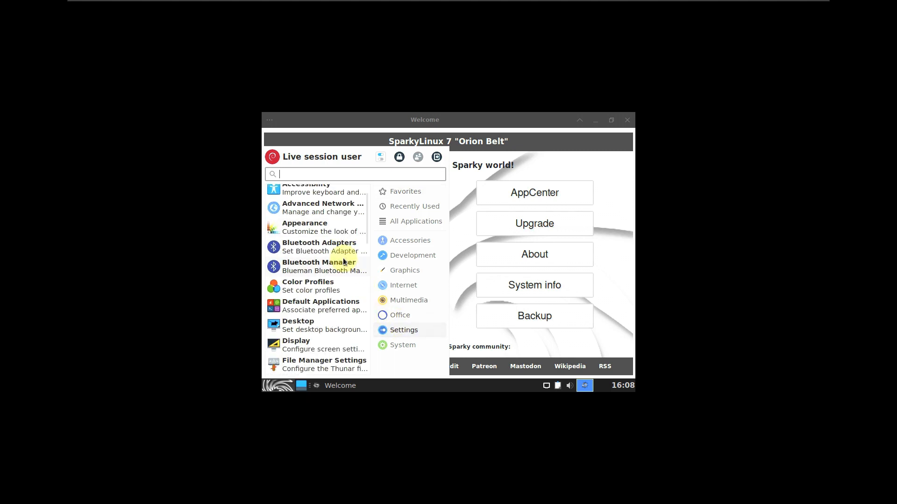
pyautogui.click(330, 293)
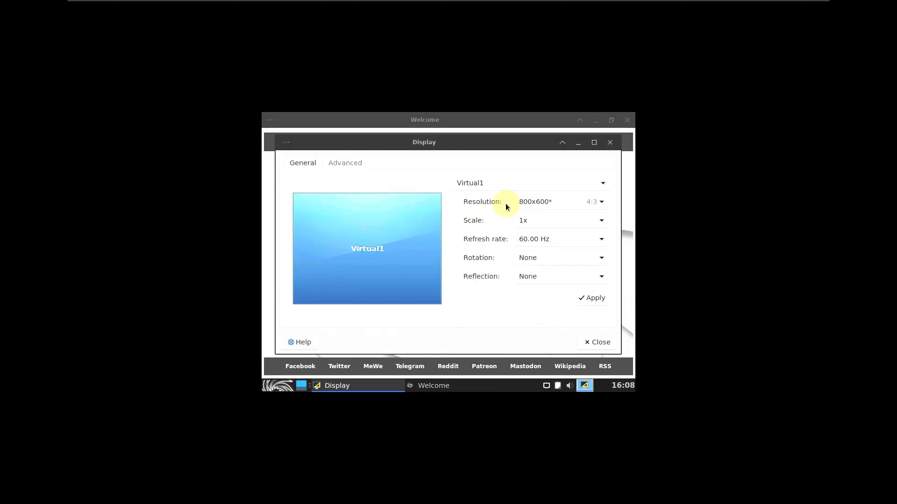
# - Set the Virtual1 display resolution to 1920x1080, keep the new configuration, and close the display settings
pyautogui.click(519, 201)
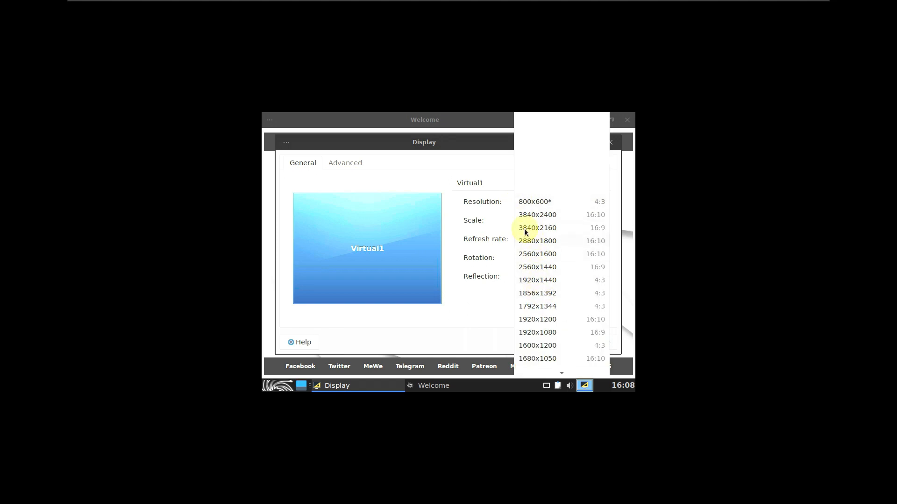
pyautogui.click(563, 331)
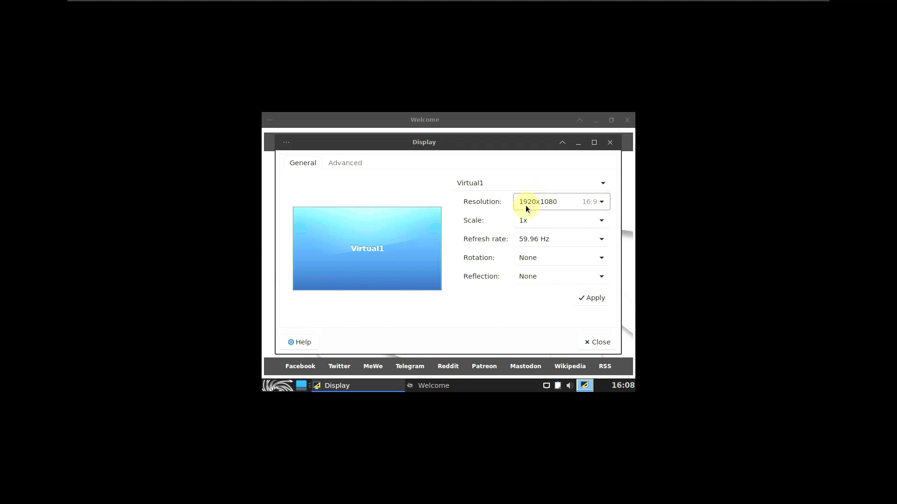
pyautogui.click(585, 298)
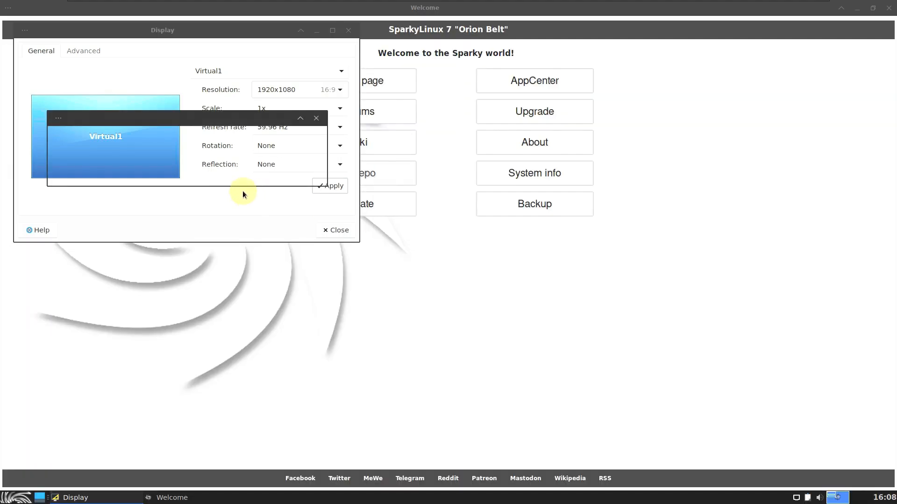
pyautogui.click(144, 176)
pyautogui.moveTo(240, 29); pyautogui.dragTo(449, 136)
pyautogui.click(557, 139)
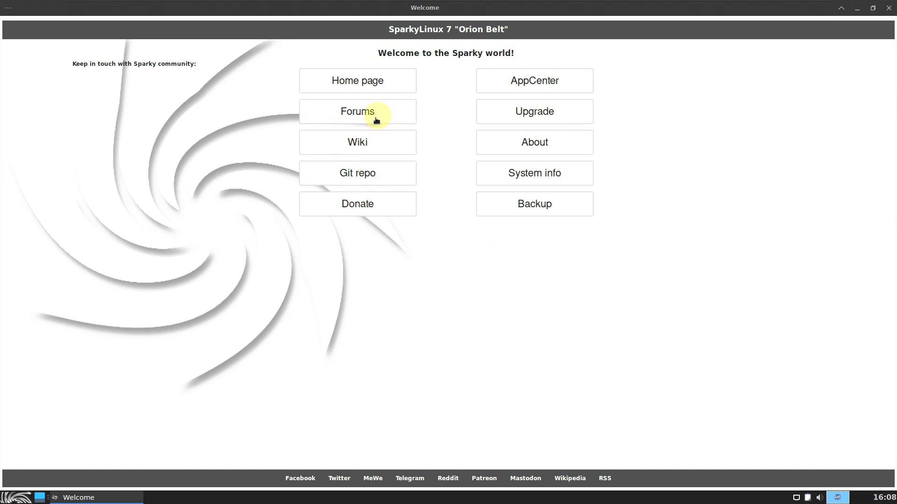
# - View the About SparkyLinux information from the Welcome window, then close both windows
pyautogui.click(536, 142)
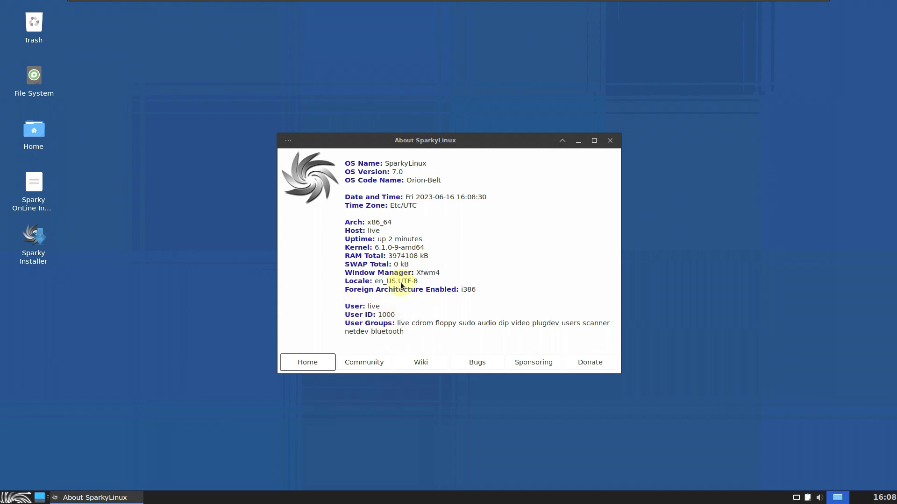
pyautogui.click(610, 140)
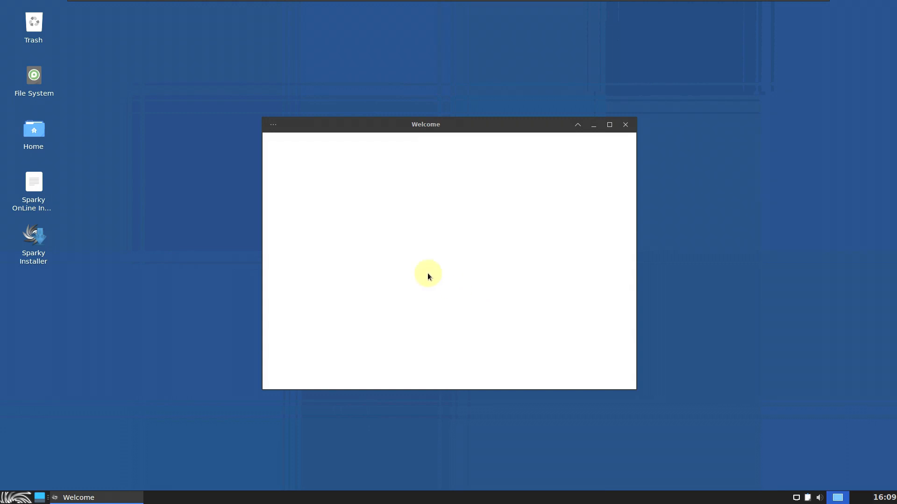
pyautogui.click(625, 130)
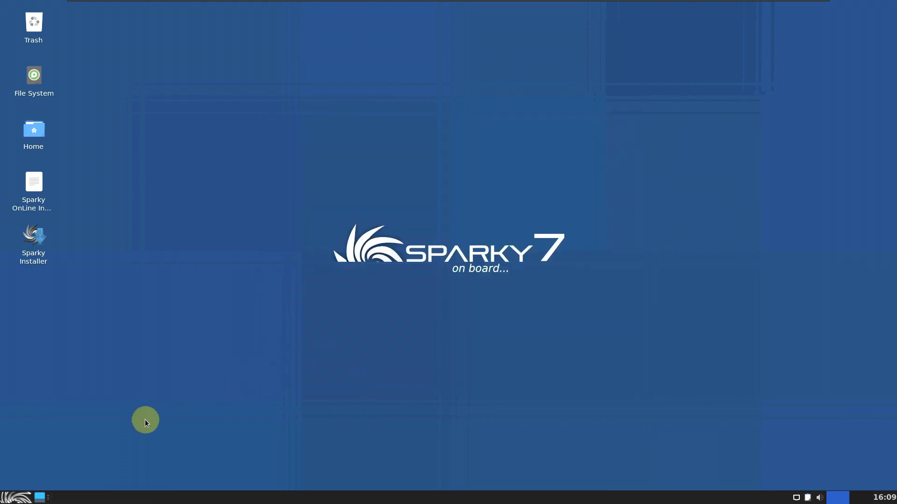
# - Enlarge the applications menu and launch Task Manager from the System category
pyautogui.click(18, 498)
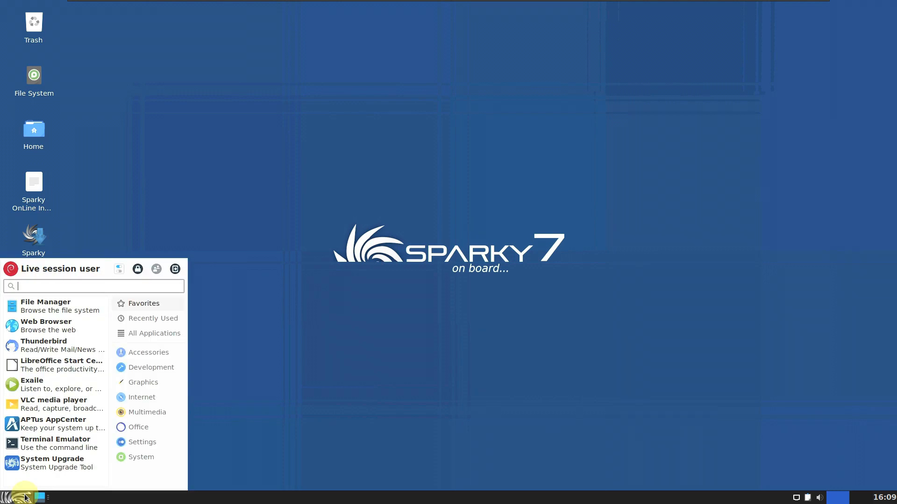
pyautogui.click(140, 457)
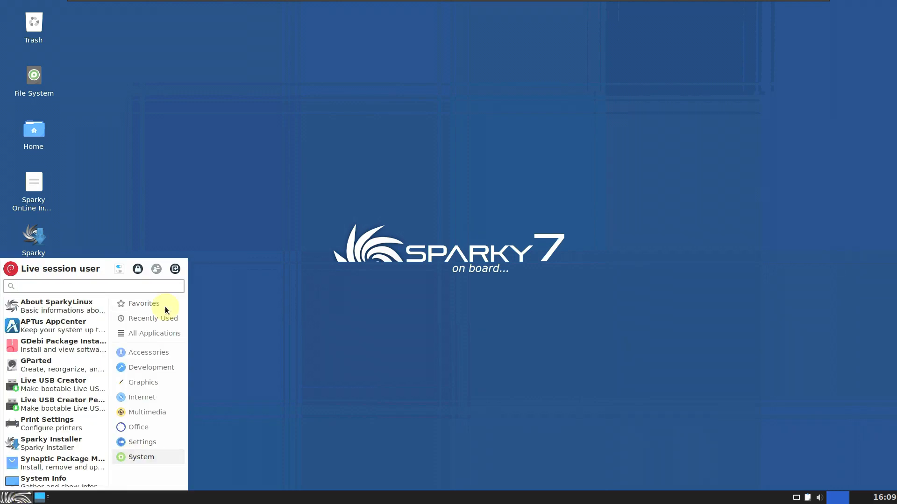
pyautogui.moveTo(180, 266); pyautogui.dragTo(472, 135)
pyautogui.click(139, 412)
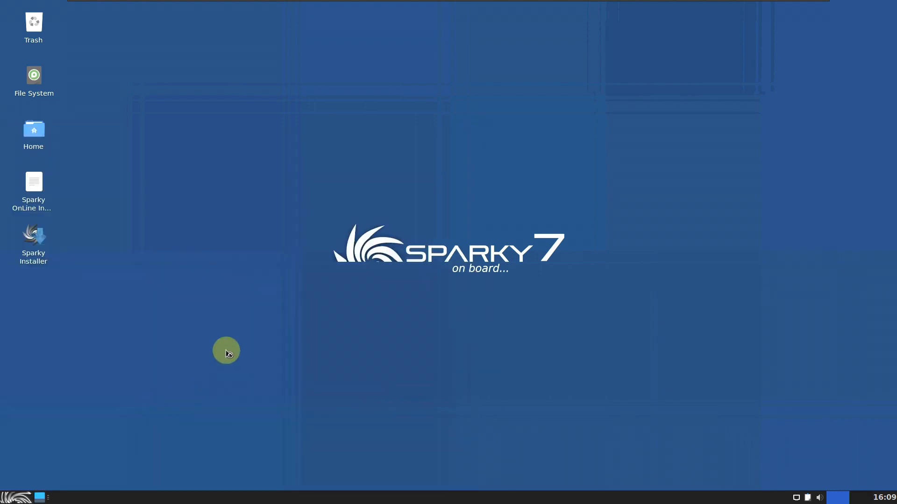
# - Maximize Task Manager and enlarge its CPU and memory graphs to review resource usage and the running processes
pyautogui.click(517, 106)
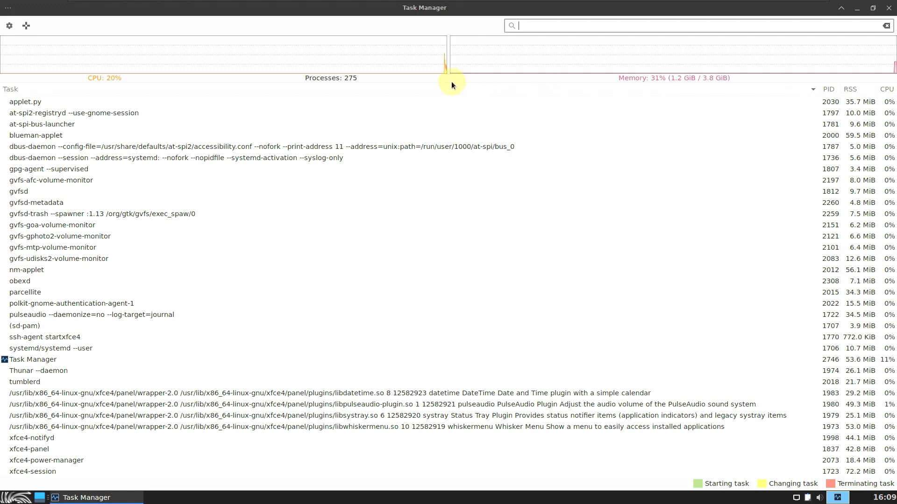
pyautogui.moveTo(447, 81); pyautogui.dragTo(469, 198)
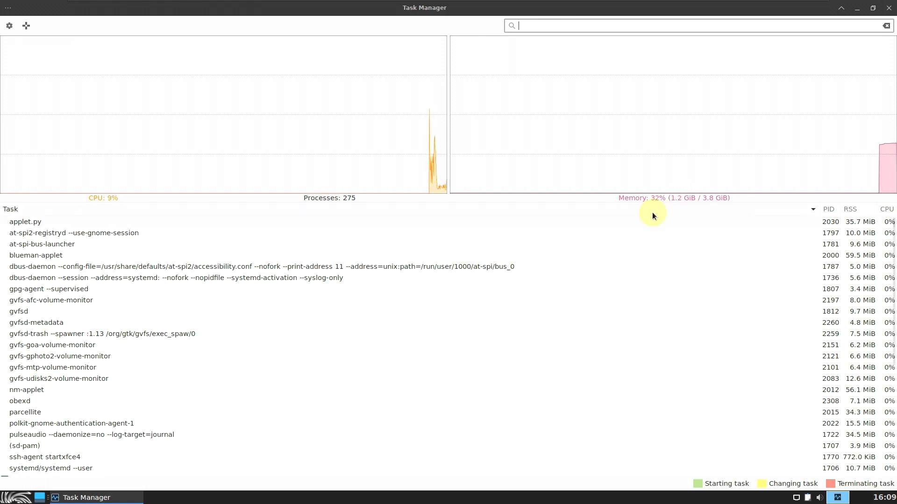
pyautogui.scroll(-6, 492, 320)
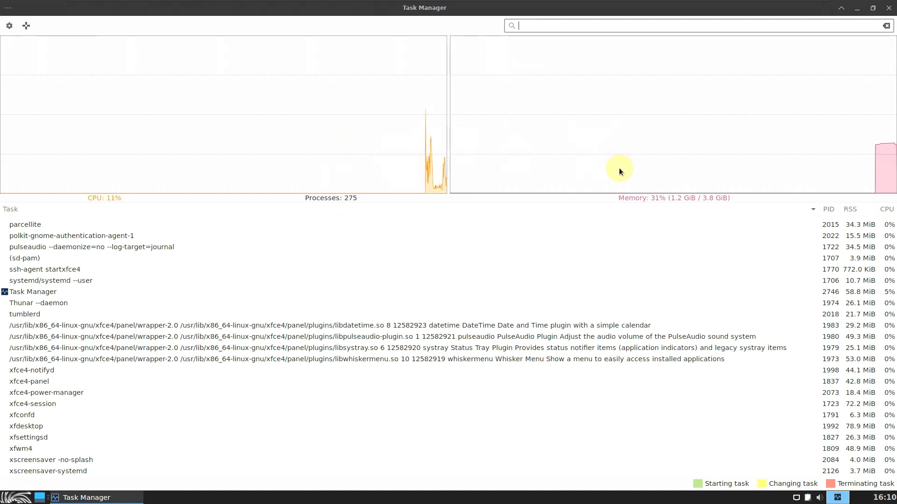
# - Check Task Manager's version in its About information, then close the About and settings windows
pyautogui.click(9, 26)
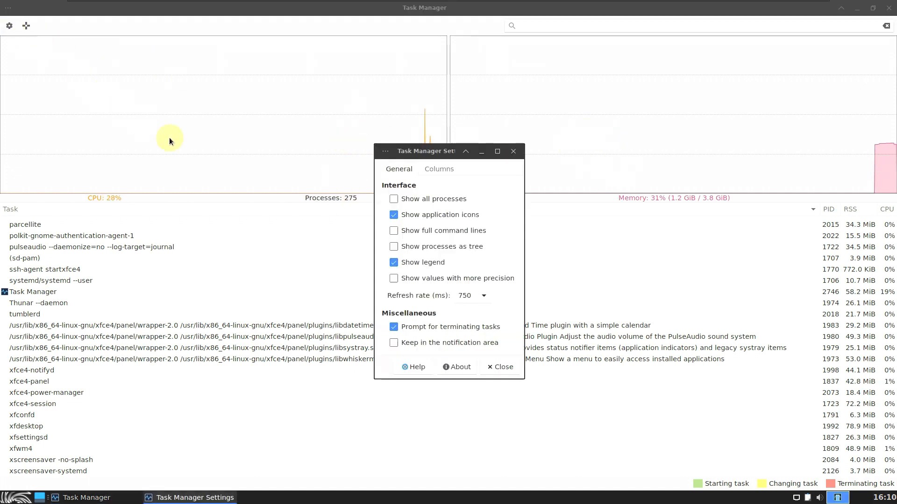
pyautogui.click(468, 364)
pyautogui.moveTo(469, 297); pyautogui.dragTo(404, 290)
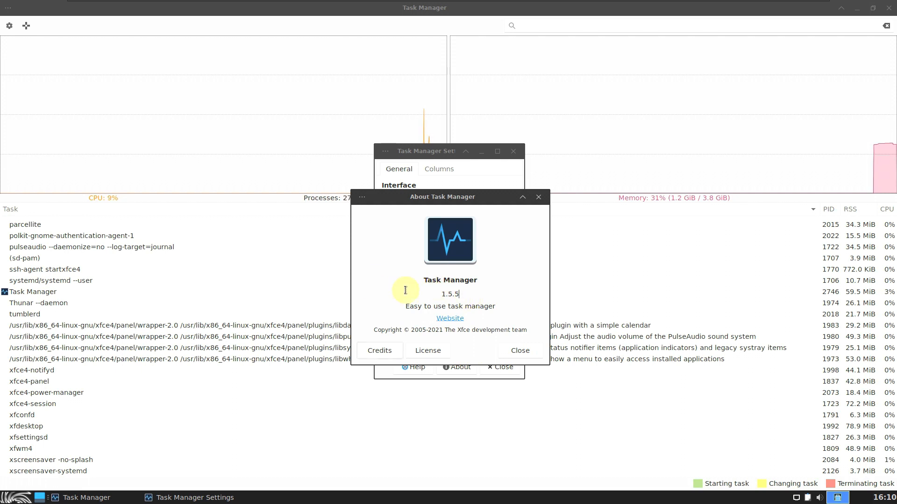
pyautogui.click(506, 350)
pyautogui.click(508, 146)
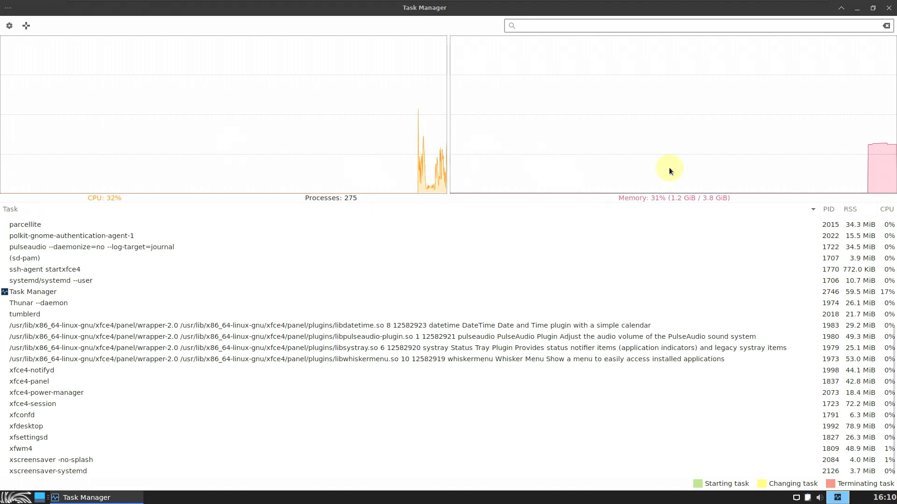
# - Return to the start of the process list and close Task Manager
pyautogui.click(864, 27)
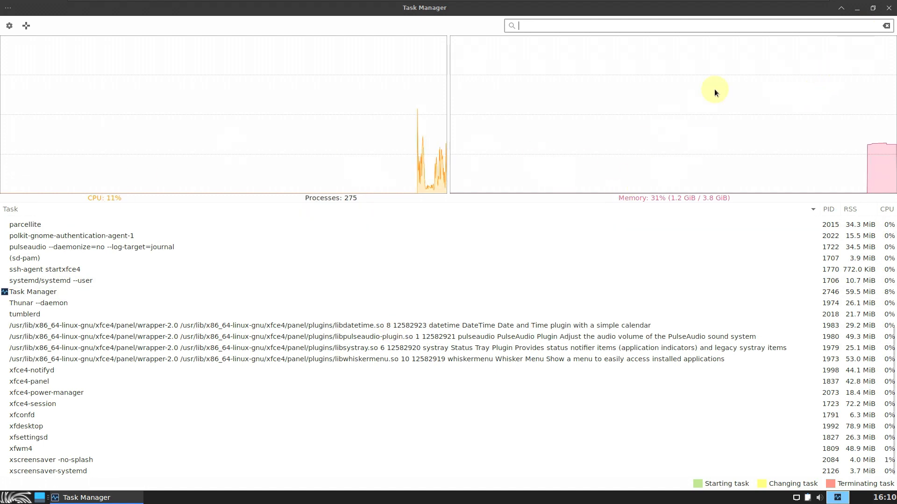
pyautogui.scroll(5, 608, 410)
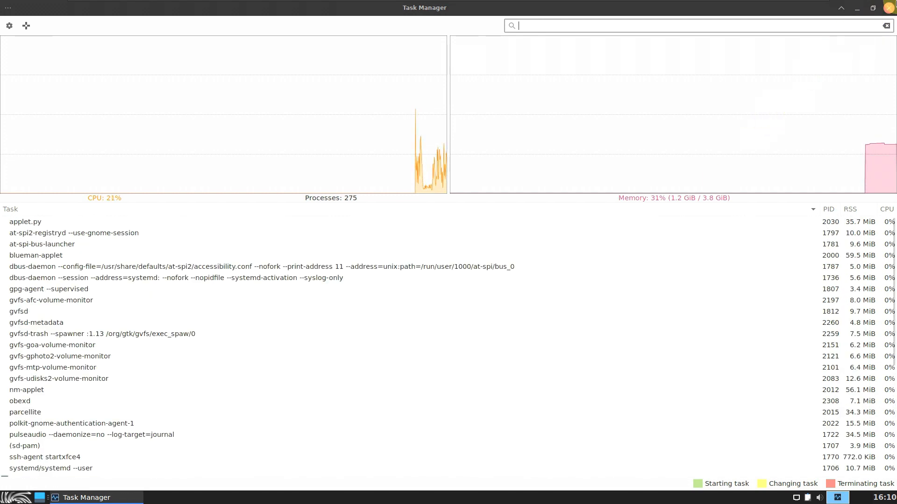
pyautogui.click(889, 8)
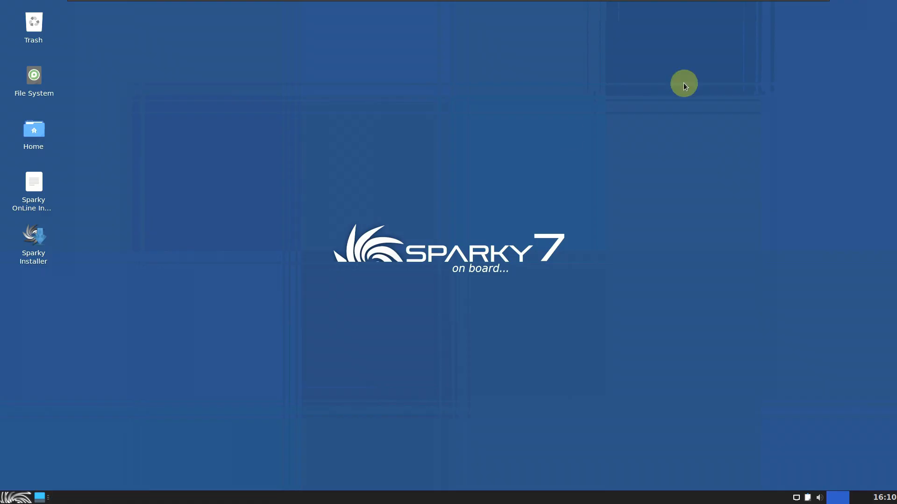
# - Search the applications for "we" and open the Welcome application
pyautogui.click(18, 498)
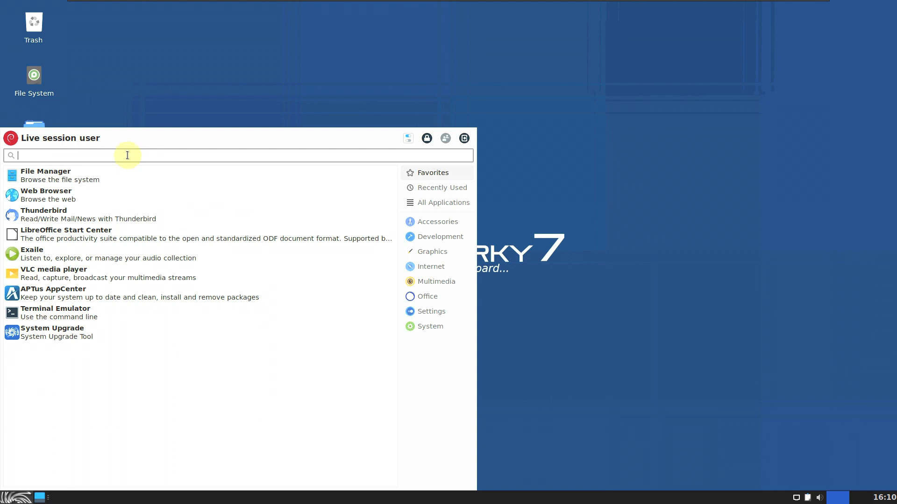
pyautogui.write('we')
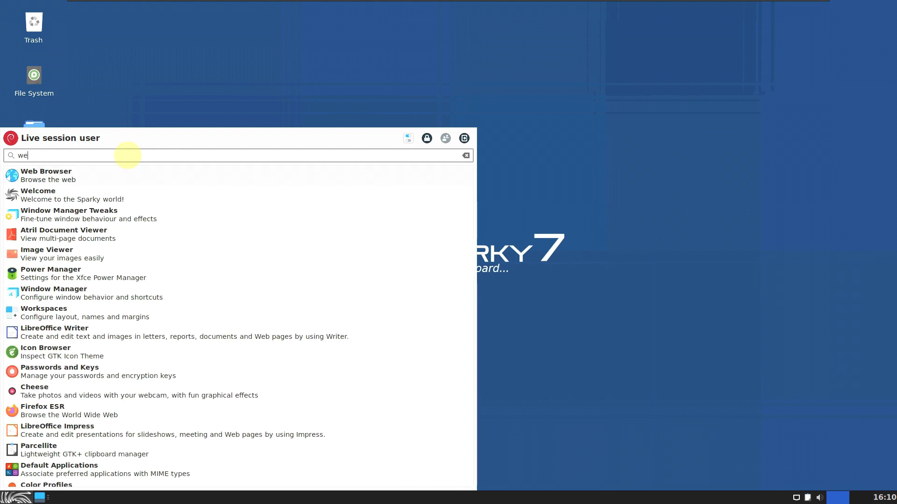
pyautogui.click(93, 196)
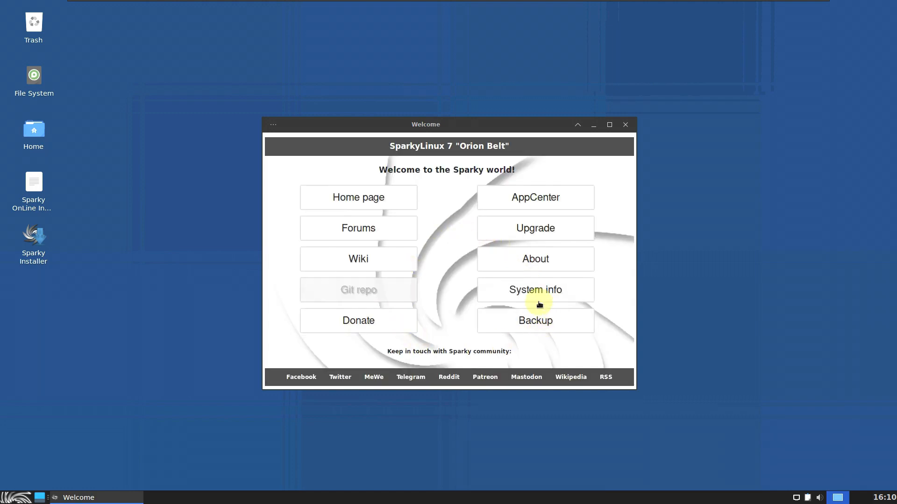
# - Open the hardware system information from the Welcome window in a maximized view and examine the CPU details
pyautogui.click(535, 296)
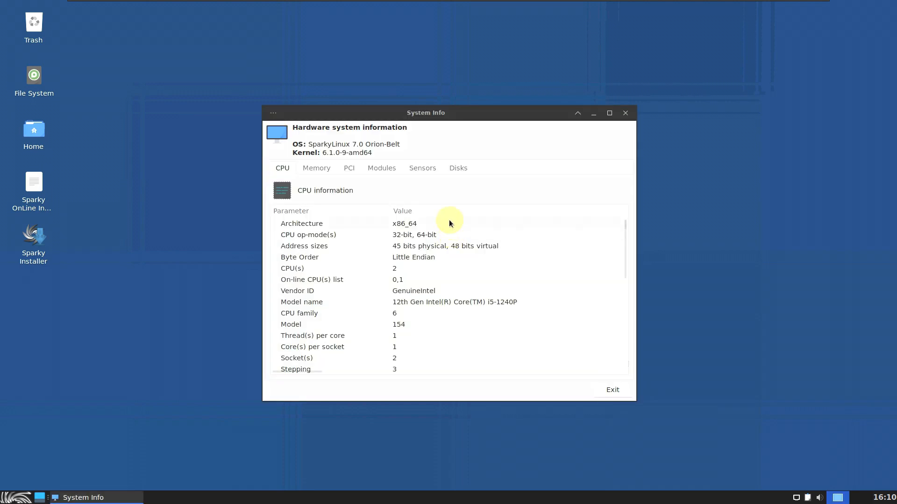
pyautogui.click(609, 114)
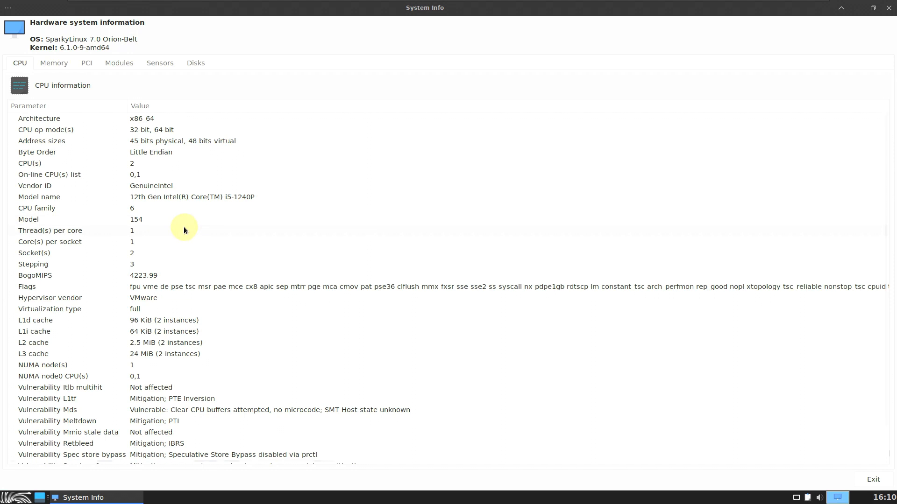
pyautogui.moveTo(883, 264); pyautogui.dragTo(883, 238)
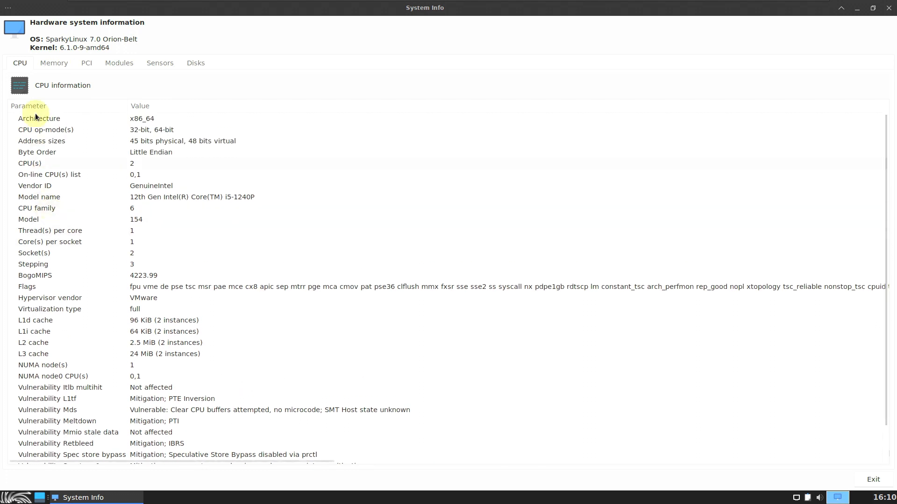
# - Examine the full memory usage information and the list of PCI bus devices
pyautogui.click(50, 63)
pyautogui.moveTo(883, 236); pyautogui.dragTo(883, 416)
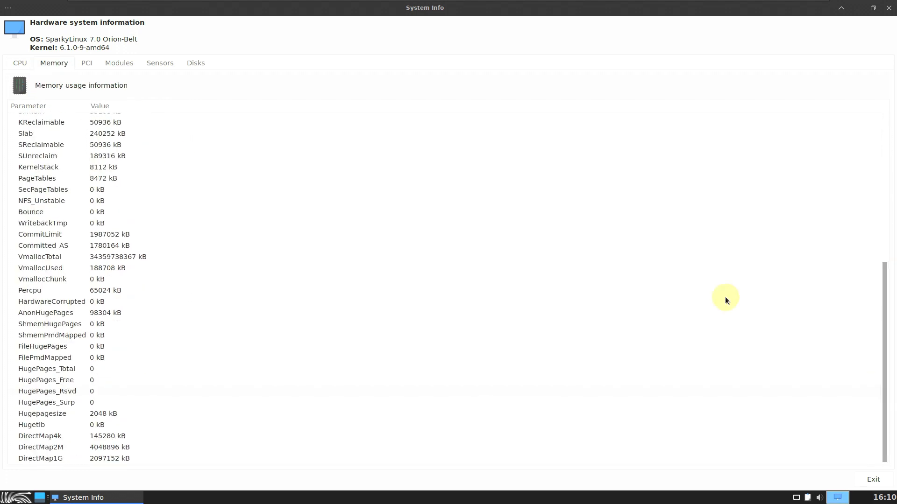
pyautogui.click(85, 64)
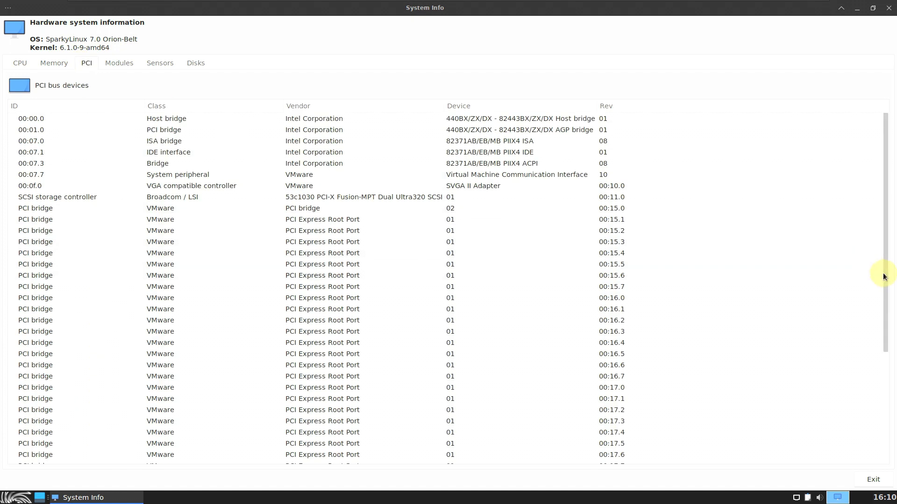
pyautogui.moveTo(882, 276); pyautogui.dragTo(879, 407)
# - Examine the loaded kernel modules, sensors and disk space usage, then close System Info
pyautogui.click(127, 64)
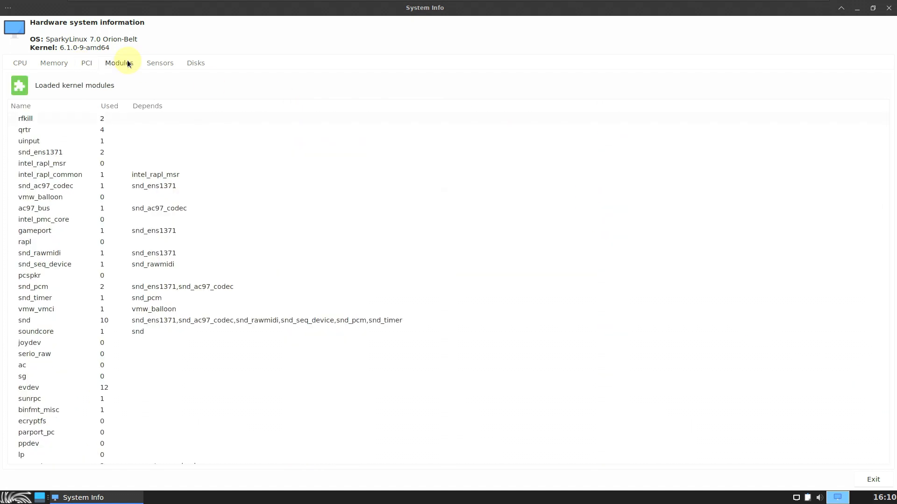
pyautogui.click(161, 63)
pyautogui.click(190, 68)
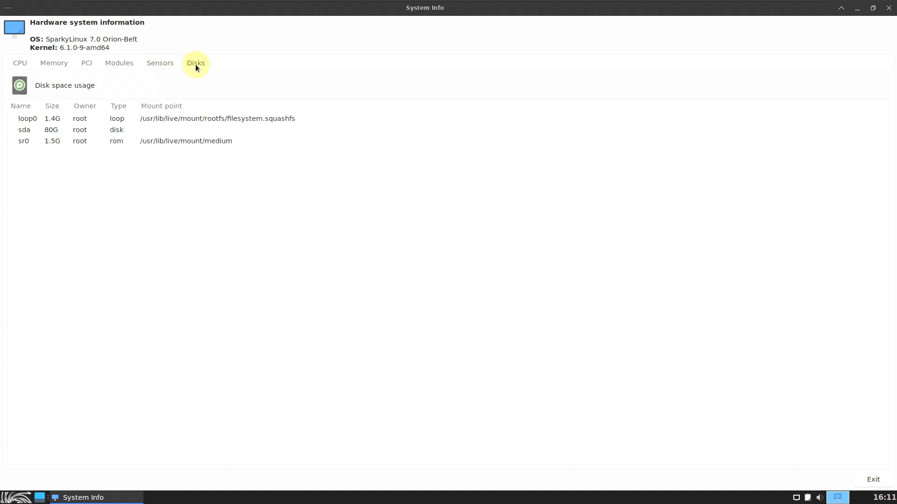
pyautogui.click(882, 9)
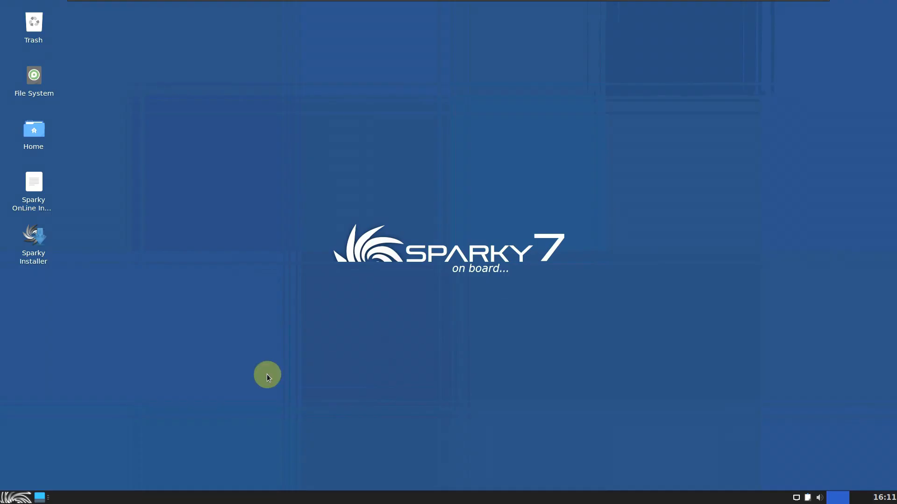
# - Open the Terminal Emulator, close the Welcome window and maximize the terminal
pyautogui.click(14, 499)
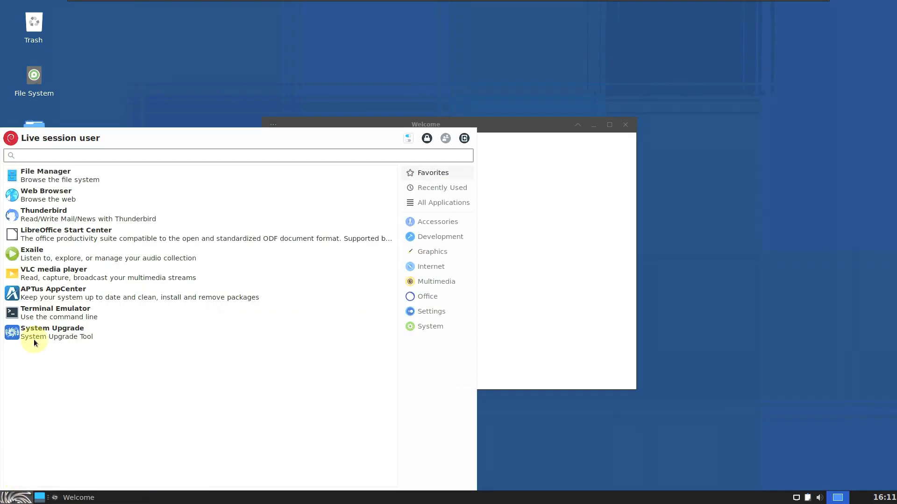
pyautogui.click(42, 316)
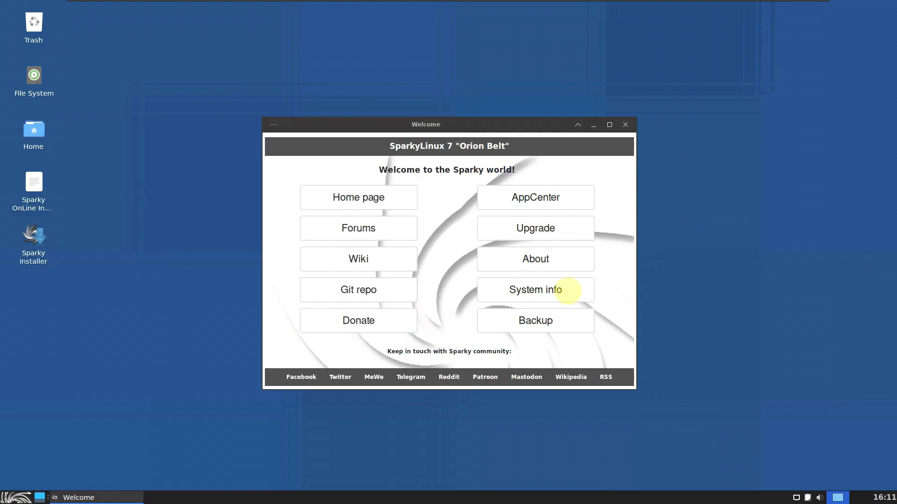
pyautogui.click(625, 125)
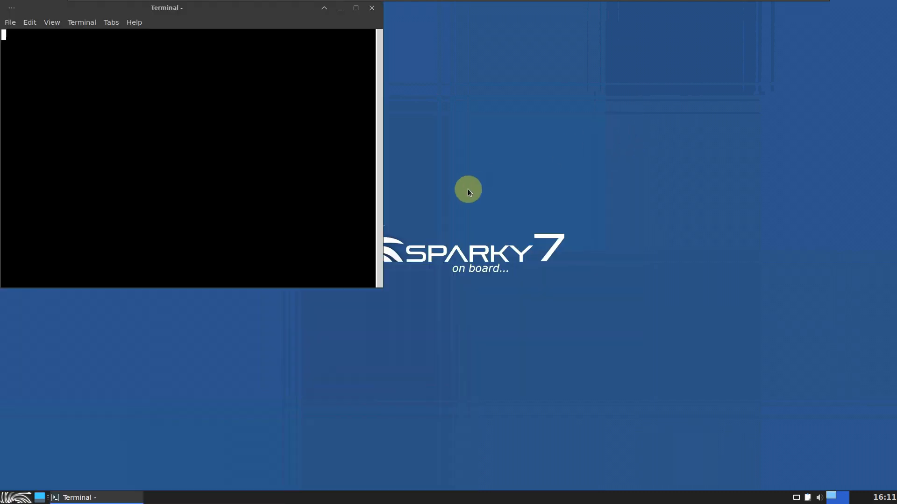
pyautogui.doubleClick(356, 9)
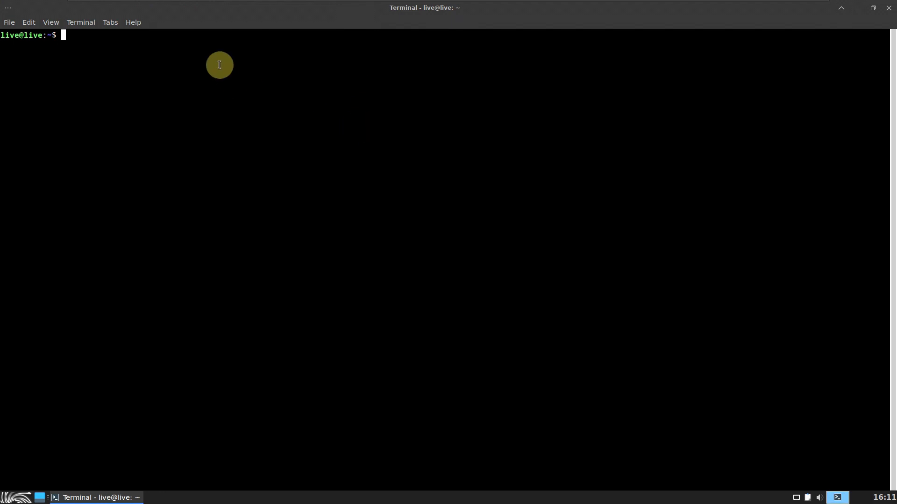
# - Check the version number in the terminal's About information and close it
pyautogui.click(130, 21)
pyautogui.click(150, 52)
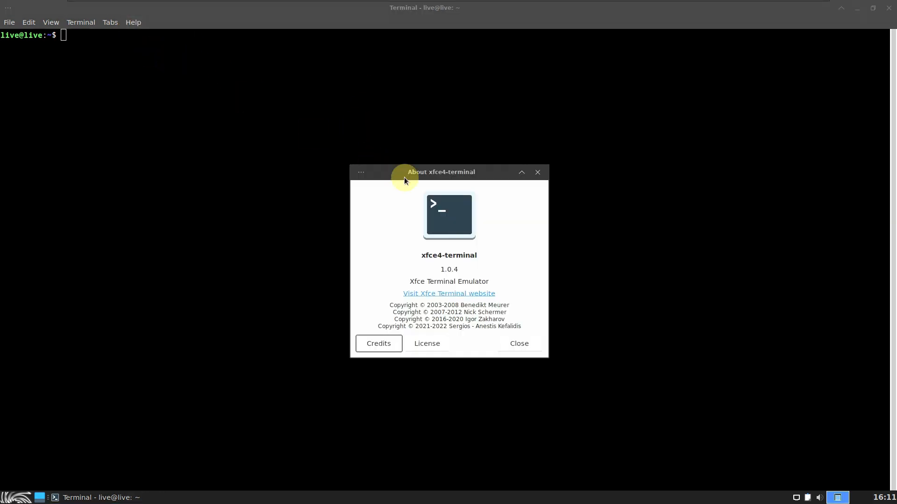
pyautogui.doubleClick(466, 269)
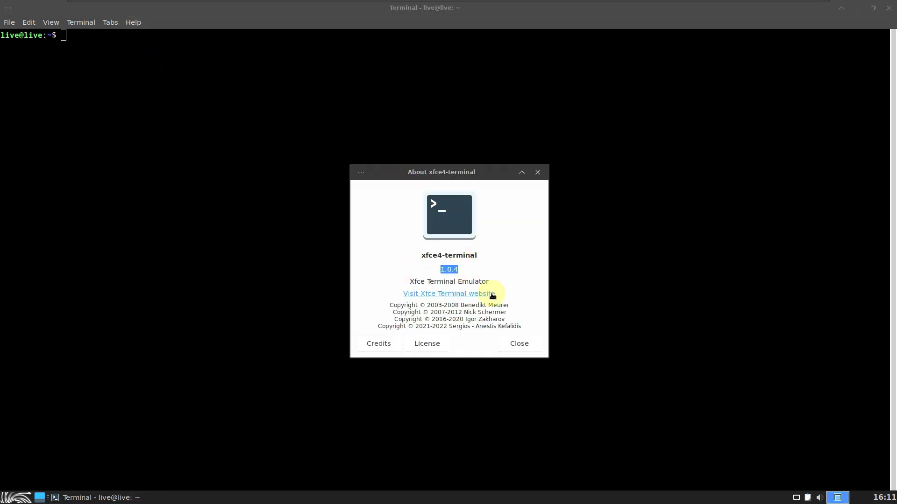
pyautogui.click(531, 348)
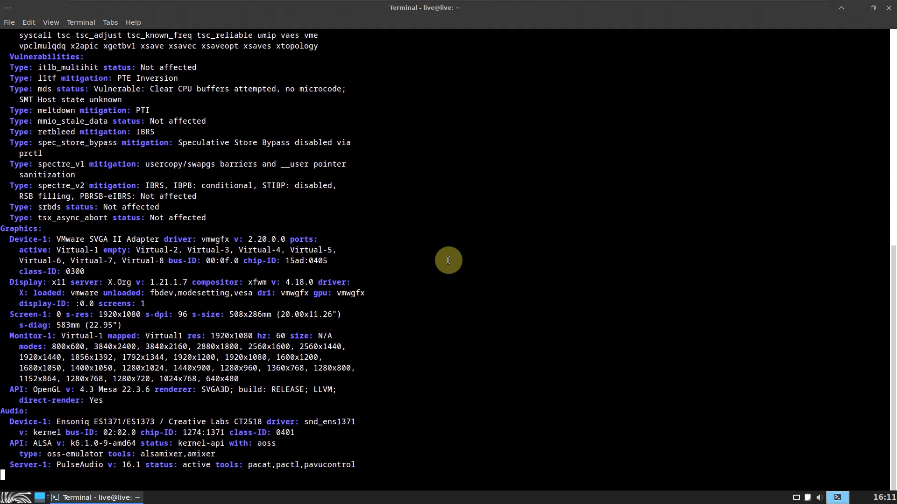
# - Apply the Black on White color preset in the terminal preferences and close them
pyautogui.click(28, 22)
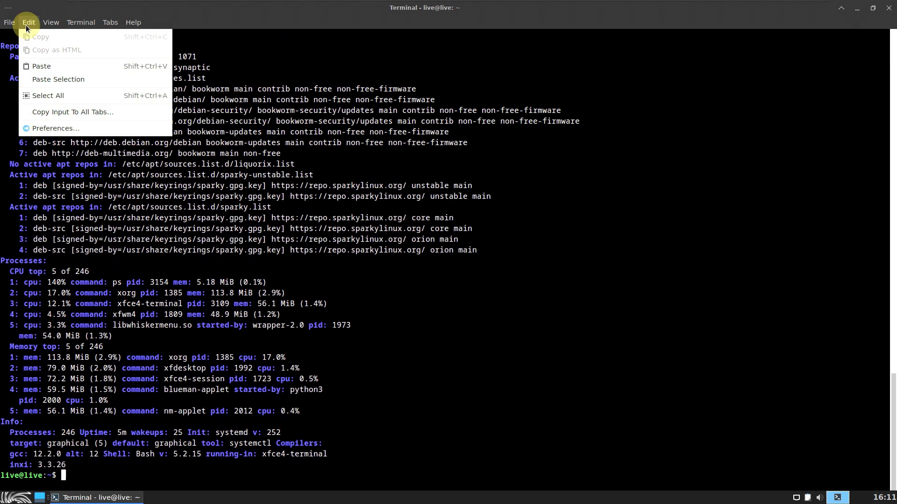
pyautogui.click(53, 129)
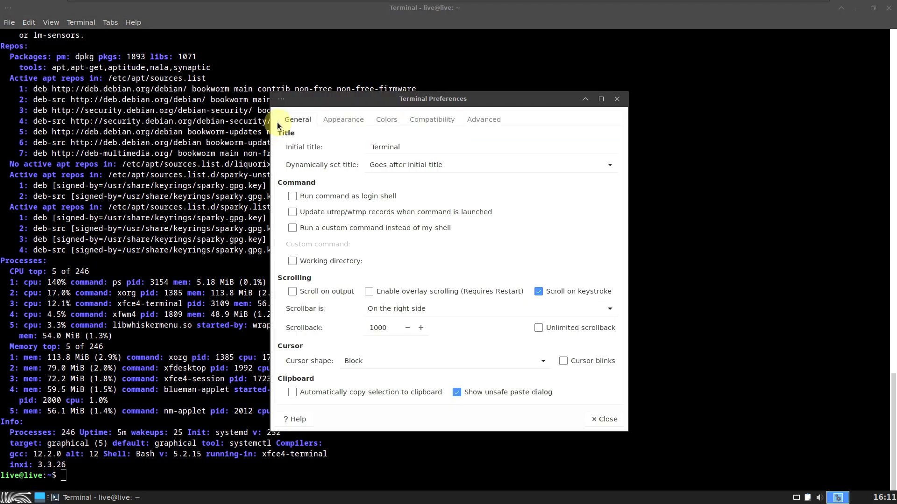
pyautogui.click(356, 126)
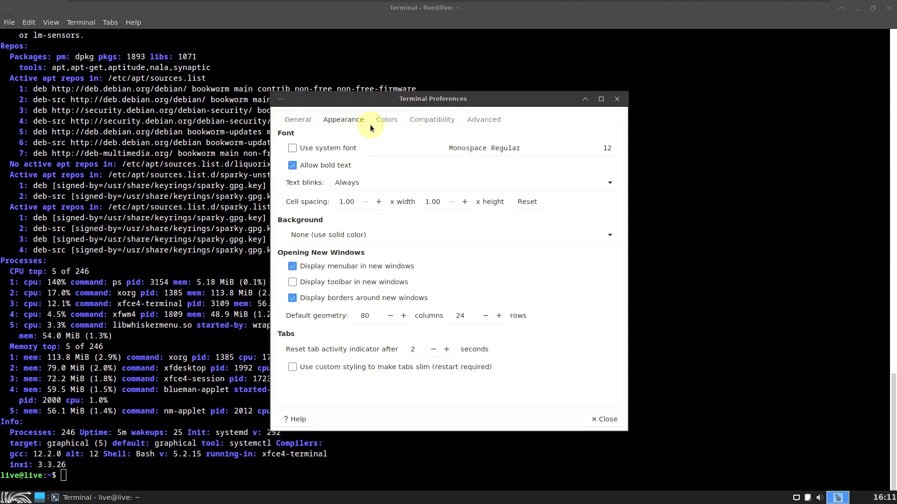
pyautogui.click(377, 120)
pyautogui.click(340, 367)
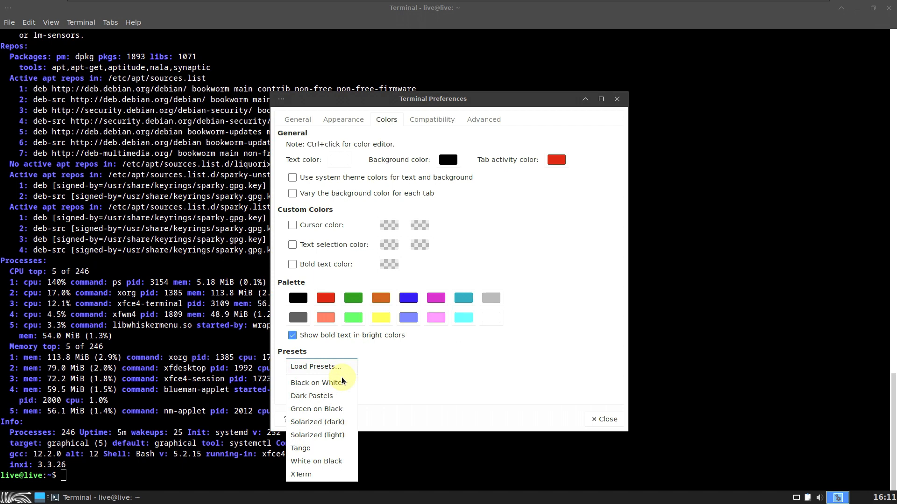
pyautogui.click(332, 384)
pyautogui.click(604, 419)
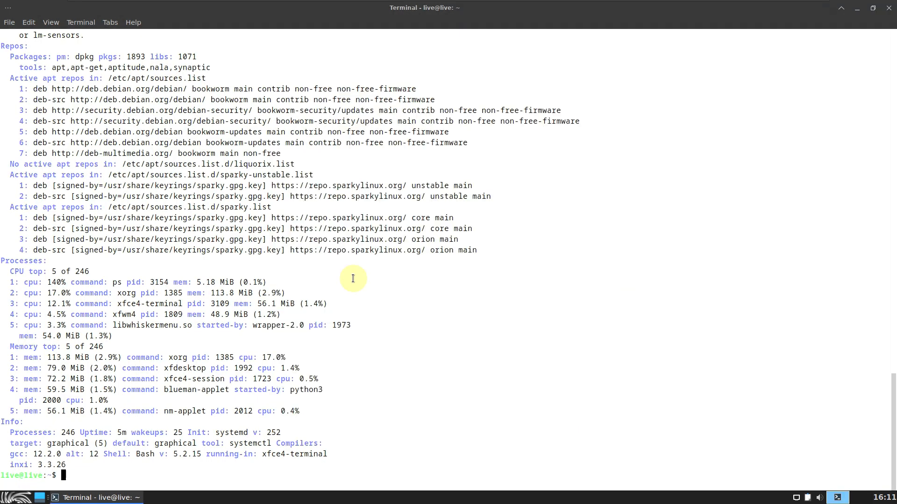
# - Examine the System section at the start of the inxi output, covering the kernel, compiler, desktop, window manager and distribution base
pyautogui.scroll(20, 301, 228)
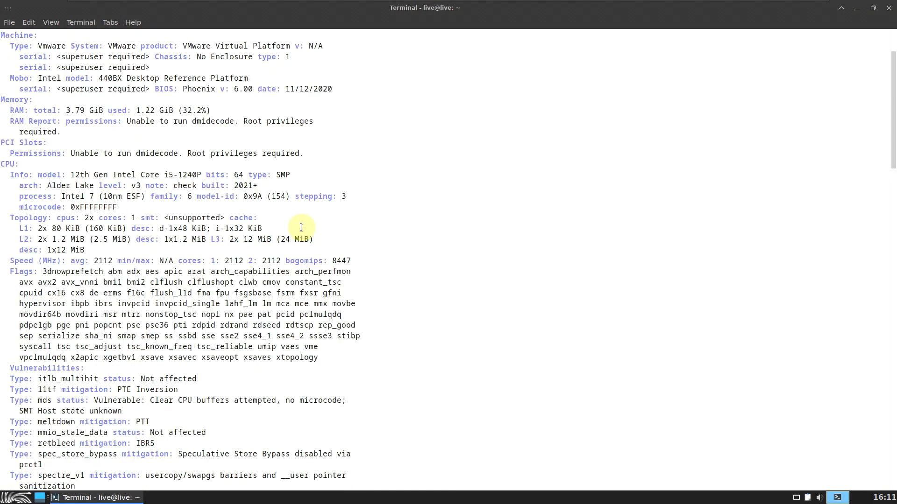
pyautogui.scroll(3, 301, 228)
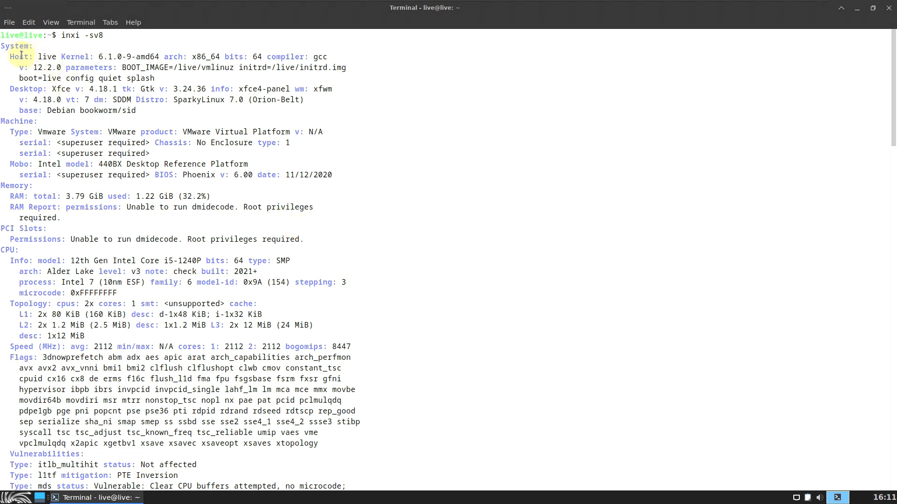
pyautogui.moveTo(21, 57); pyautogui.dragTo(135, 57)
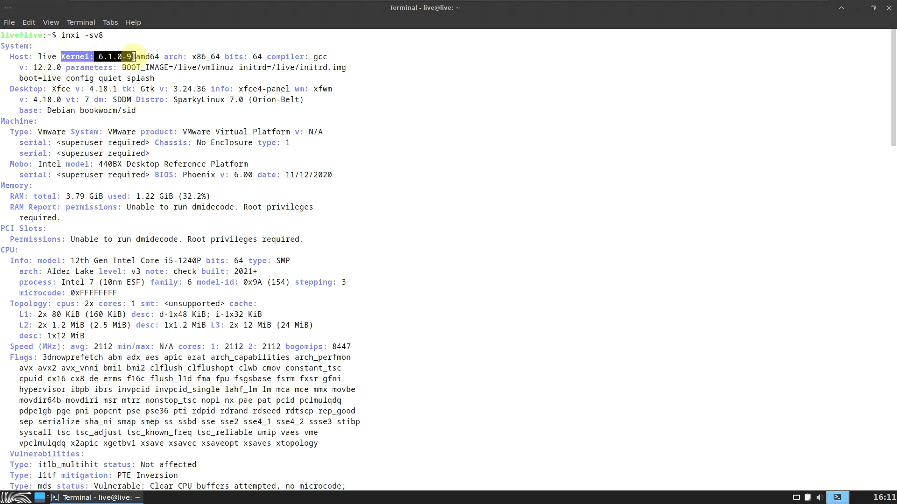
pyautogui.moveTo(267, 56); pyautogui.dragTo(61, 69)
pyautogui.click(503, 99)
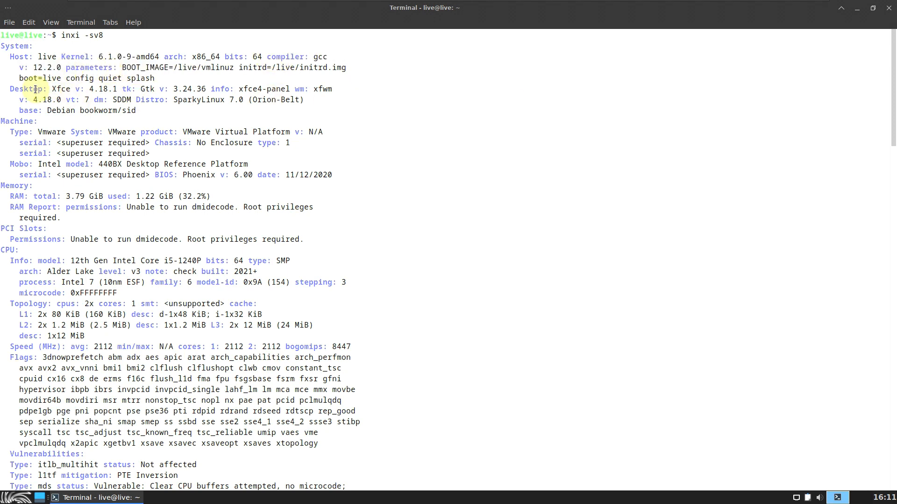
pyautogui.moveTo(11, 89); pyautogui.dragTo(210, 89)
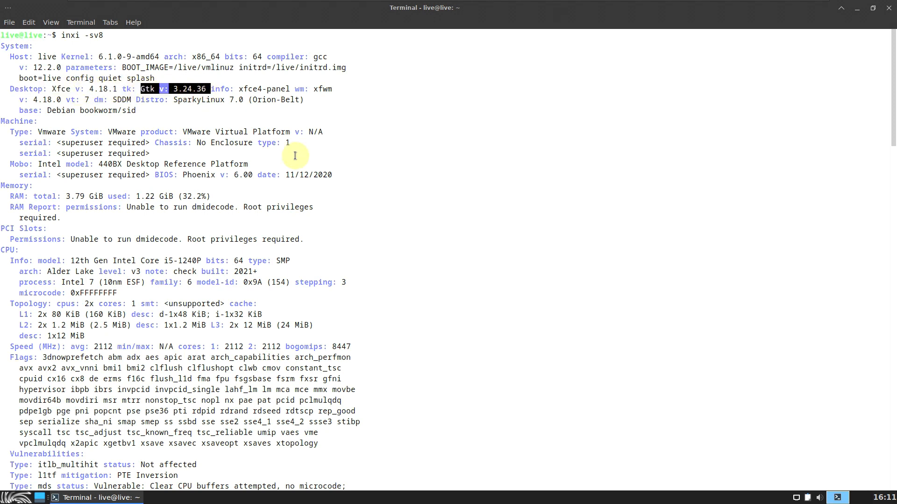
pyautogui.click(366, 138)
pyautogui.moveTo(136, 102); pyautogui.dragTo(65, 100)
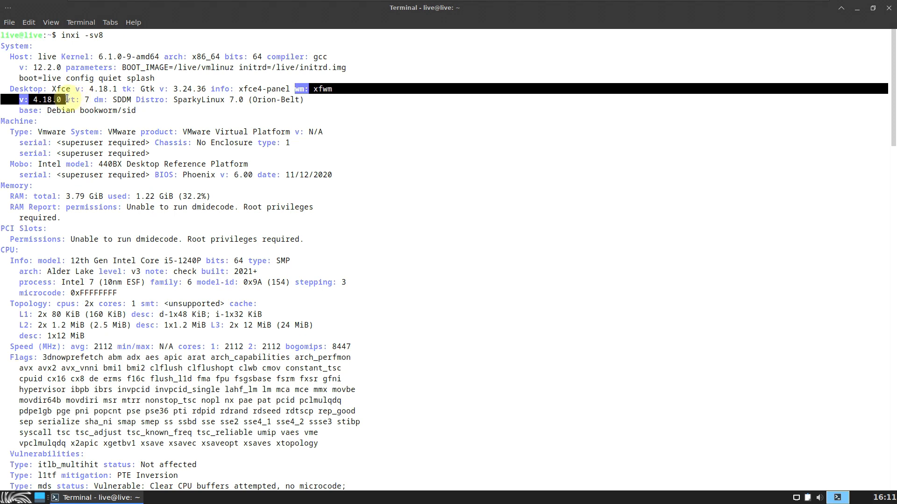
pyautogui.moveTo(144, 115); pyautogui.dragTo(30, 110)
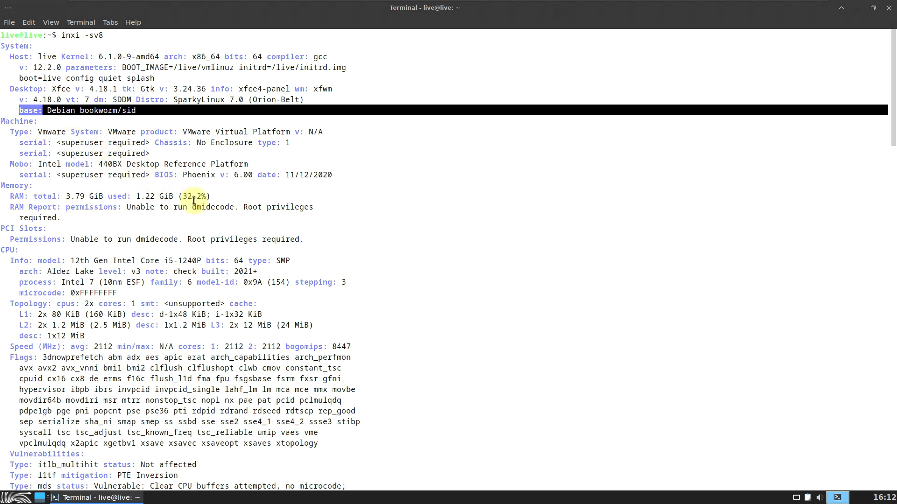
# - Examine the Machine, Memory and CPU sections of the inxi output, including the processor model and cache topology
pyautogui.moveTo(8, 126); pyautogui.dragTo(330, 175)
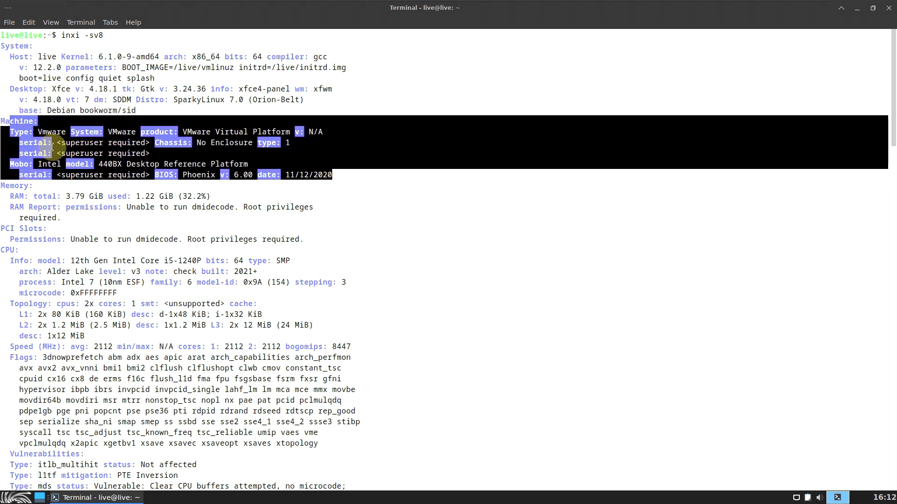
pyautogui.click(90, 180)
pyautogui.moveTo(23, 185); pyautogui.dragTo(224, 209)
pyautogui.click(204, 220)
pyautogui.scroll(-2, 202, 217)
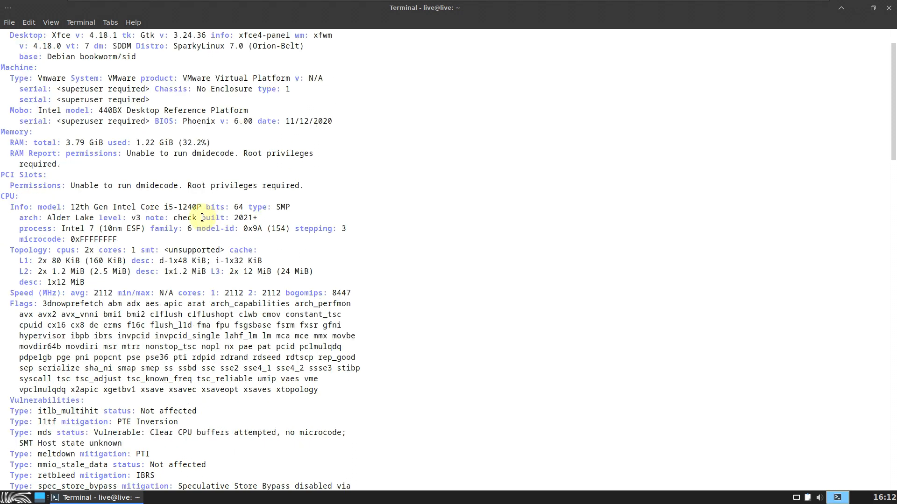
pyautogui.moveTo(12, 202); pyautogui.dragTo(365, 284)
# - Examine the Graphics section of the inxi output for the device driver, display server and compositor versions
pyautogui.scroll(-10, 364, 230)
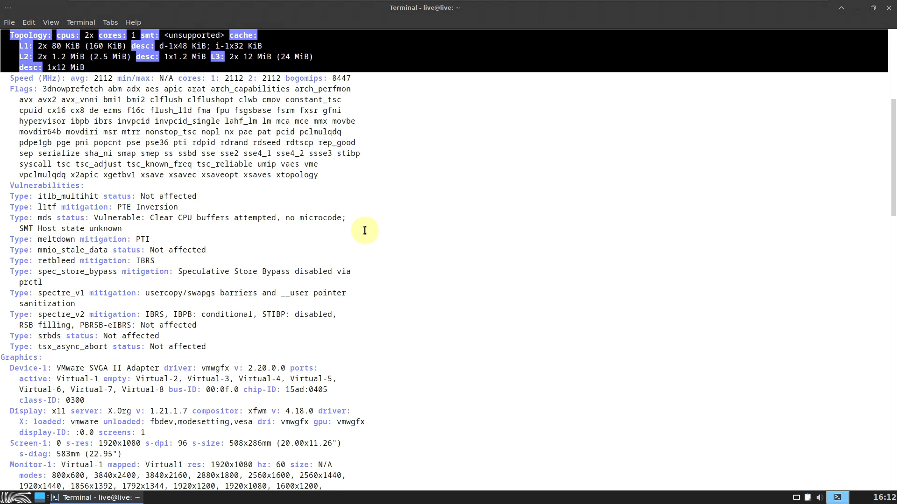
pyautogui.moveTo(7, 251); pyautogui.dragTo(410, 418)
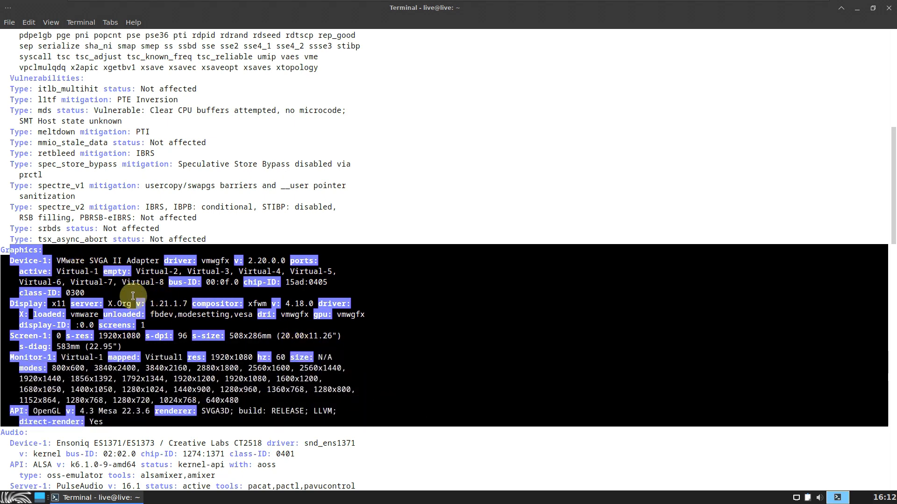
pyautogui.click(120, 269)
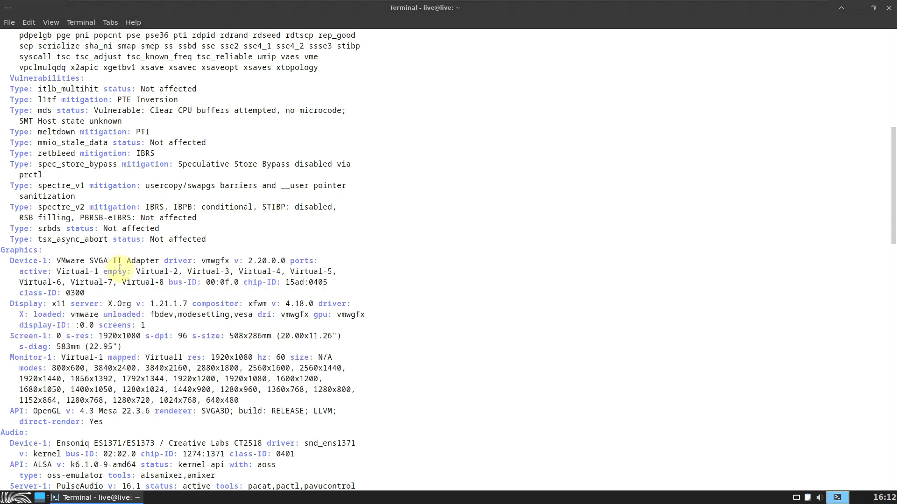
pyautogui.moveTo(201, 260); pyautogui.dragTo(280, 262)
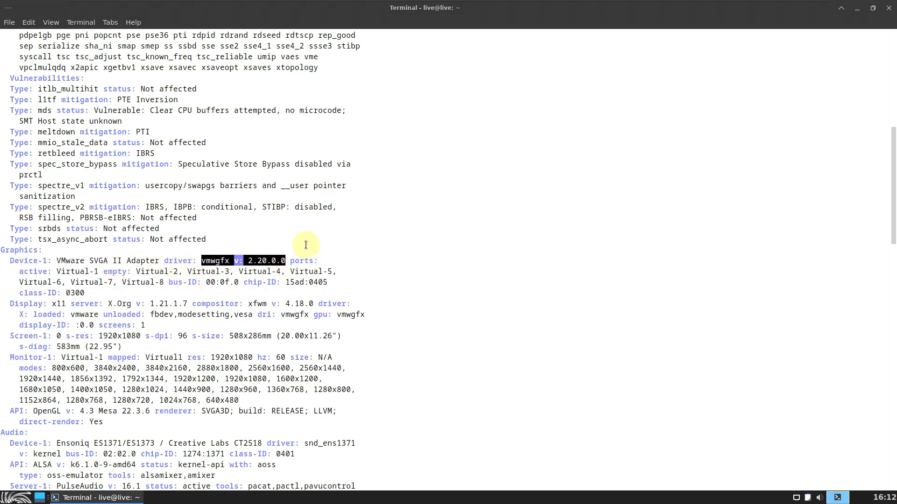
pyautogui.scroll(-2, 235, 250)
pyautogui.moveTo(108, 250); pyautogui.dragTo(195, 251)
pyautogui.moveTo(10, 250); pyautogui.dragTo(70, 253)
pyautogui.moveTo(248, 250); pyautogui.dragTo(312, 252)
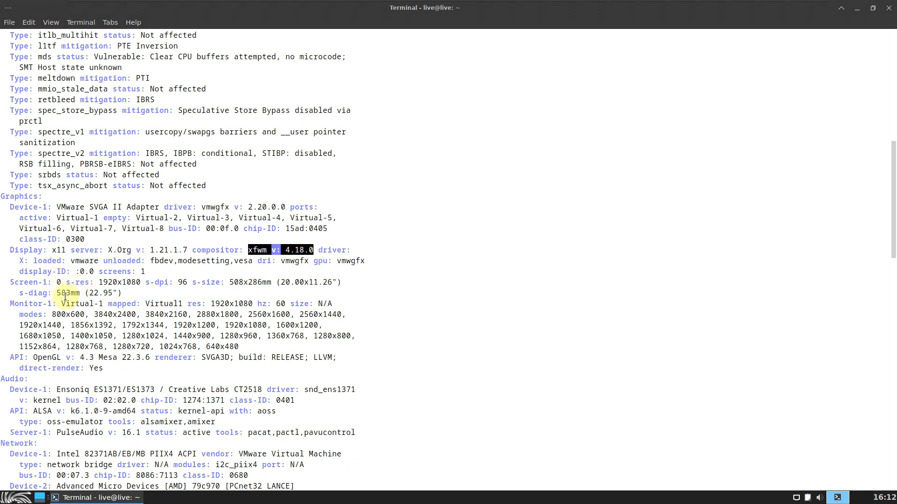
# - Examine the monitor's supported resolution modes, including 3840x2160 and 3840x2400, and the OpenGL and Mesa versions
pyautogui.moveTo(58, 304); pyautogui.dragTo(250, 342)
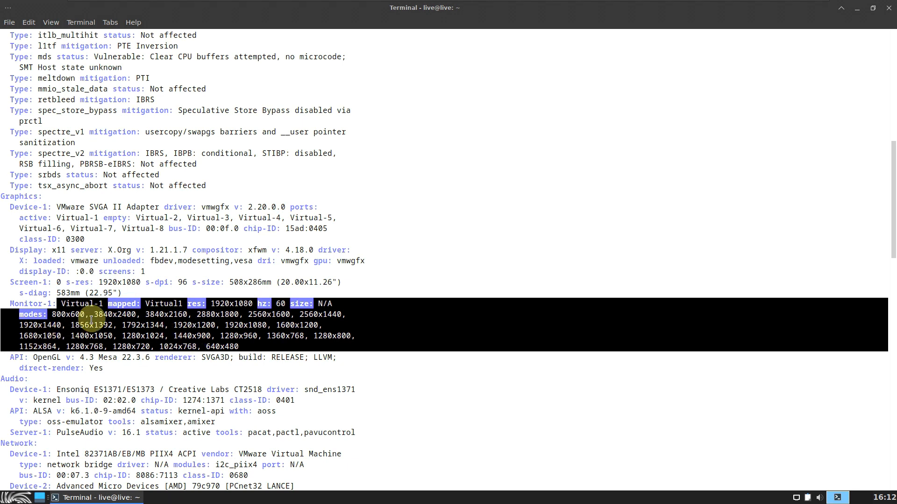
pyautogui.scroll(-2, 93, 318)
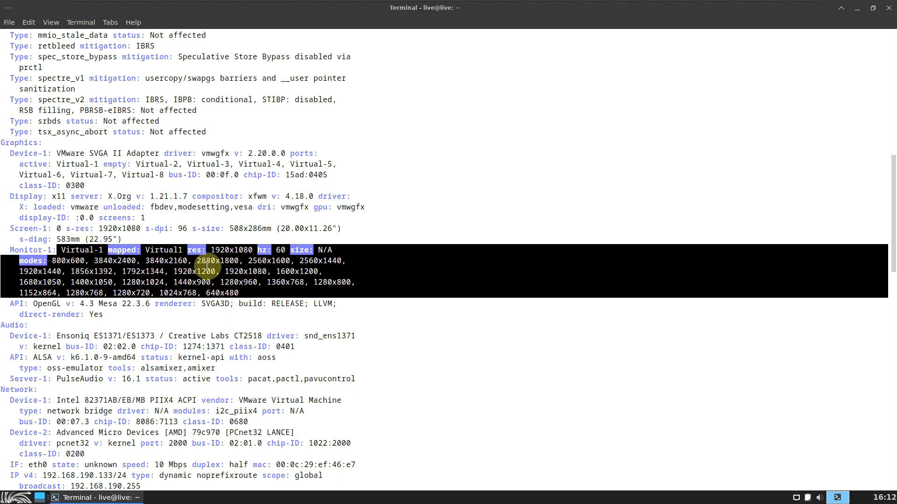
pyautogui.click(282, 266)
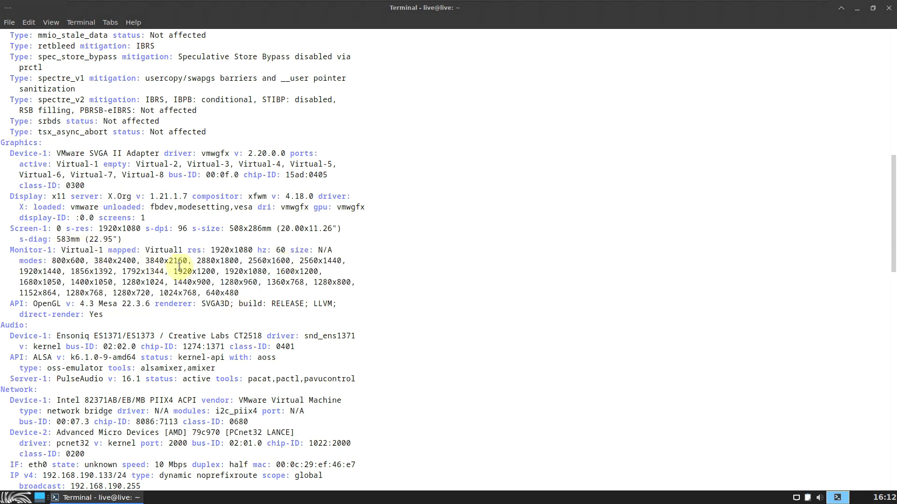
pyautogui.moveTo(146, 260); pyautogui.dragTo(191, 260)
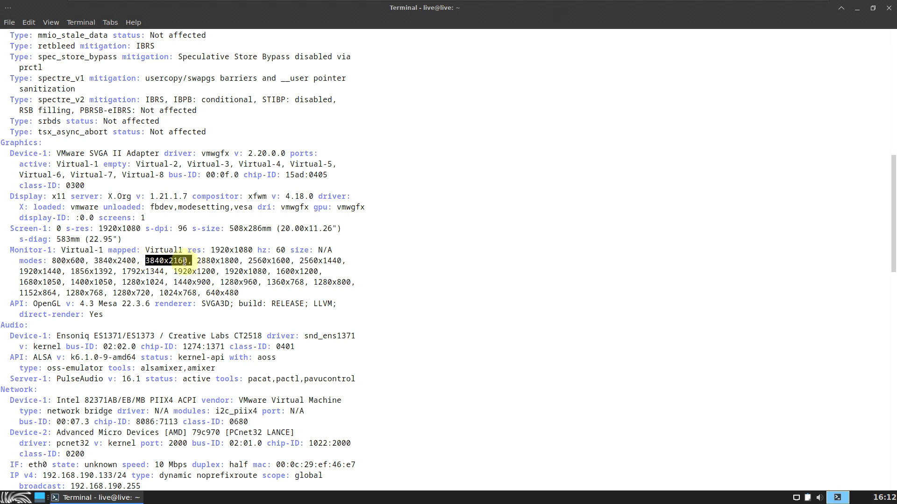
pyautogui.moveTo(93, 261); pyautogui.dragTo(136, 262)
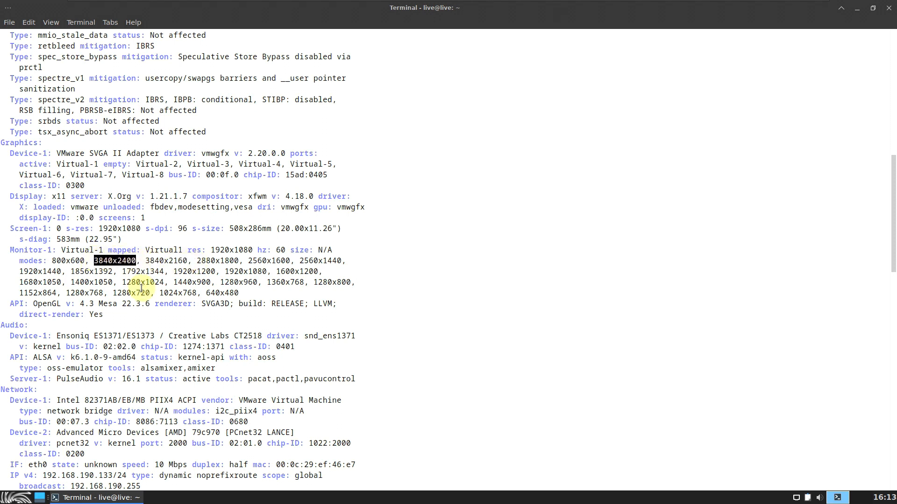
pyautogui.moveTo(34, 303); pyautogui.dragTo(154, 303)
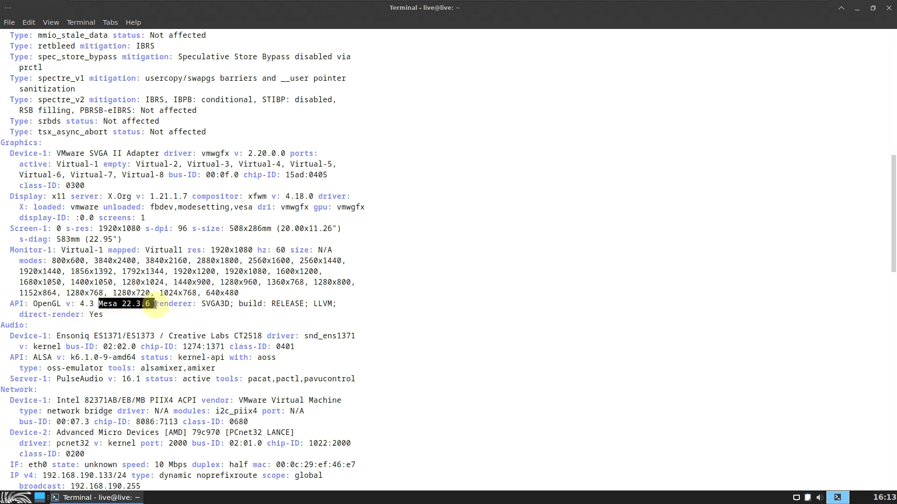
# - Examine the Audio section of the inxi output for the PulseAudio server and ALSA versions
pyautogui.scroll(-2, 321, 267)
pyautogui.scroll(-3, 316, 265)
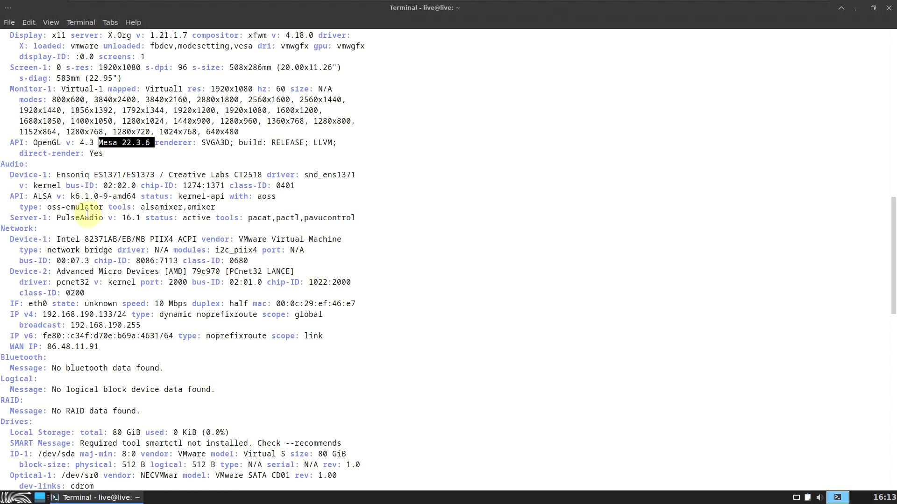
pyautogui.moveTo(57, 217); pyautogui.dragTo(155, 219)
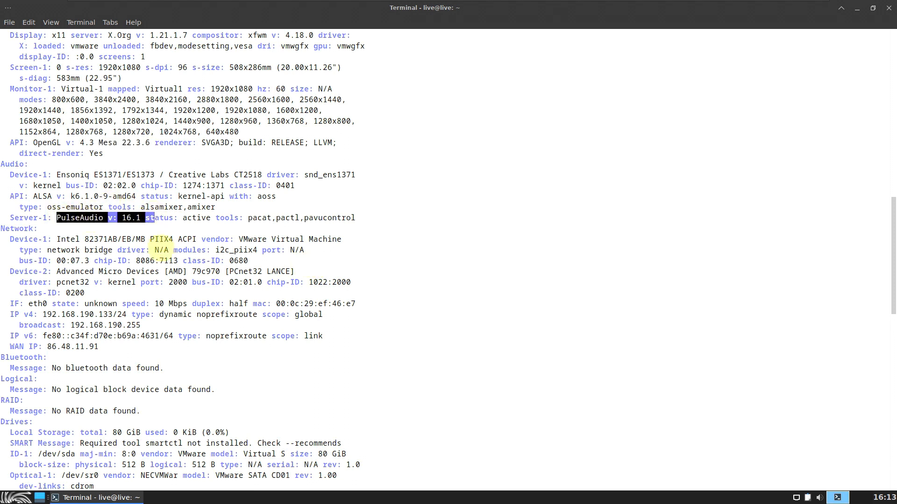
pyautogui.moveTo(32, 197); pyautogui.dragTo(140, 196)
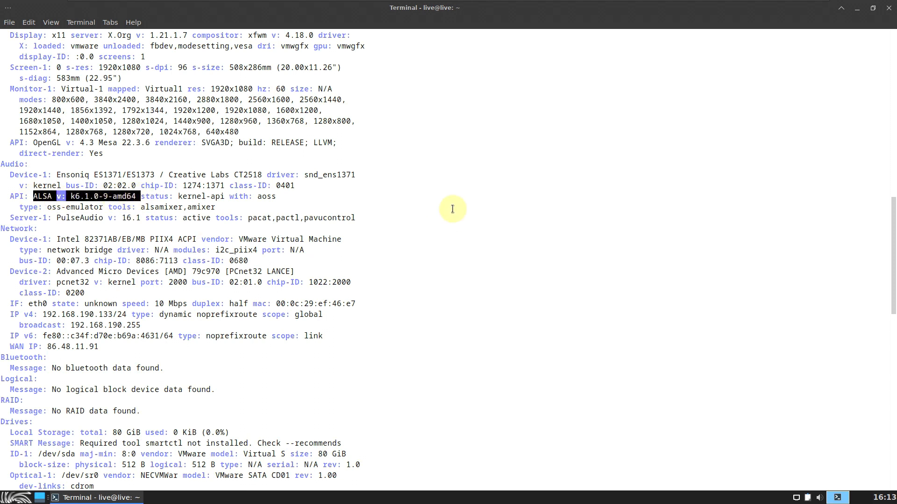
# - Examine the Network and Drives sections of the inxi output, including the local storage total and usage
pyautogui.scroll(-2, 448, 210)
pyautogui.scroll(-2, 413, 221)
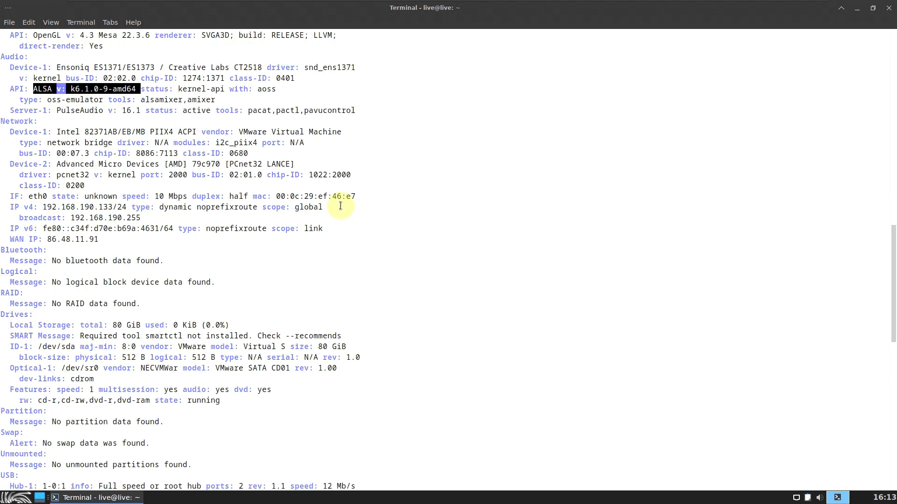
pyautogui.scroll(-4, 341, 202)
pyautogui.moveTo(81, 214); pyautogui.dragTo(236, 215)
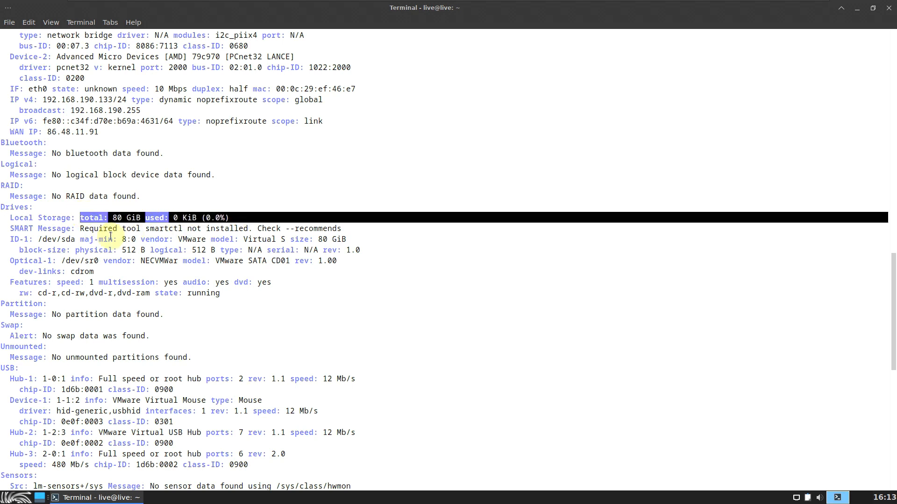
# - Examine the Repos, Processes and Info sections of the inxi output, including the systemd, gcc, inxi and Bash versions
pyautogui.scroll(-12, 340, 217)
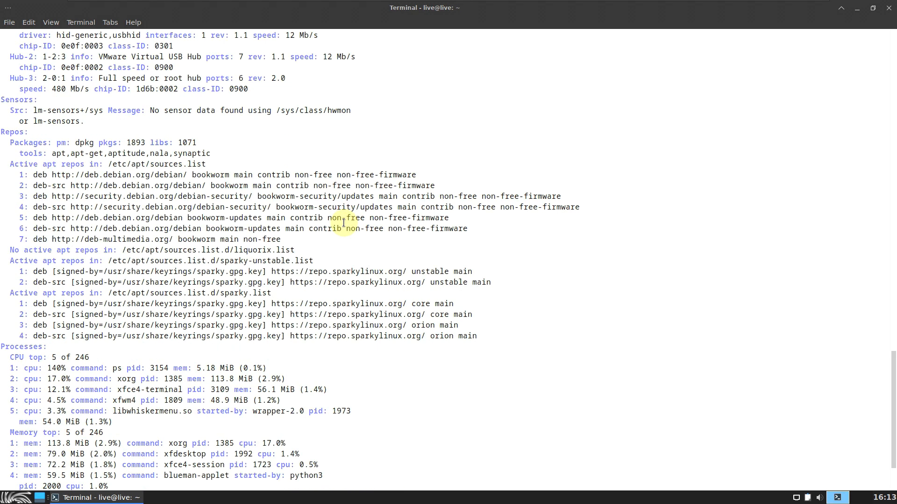
pyautogui.scroll(-3, 343, 223)
pyautogui.moveTo(8, 435); pyautogui.dragTo(286, 432)
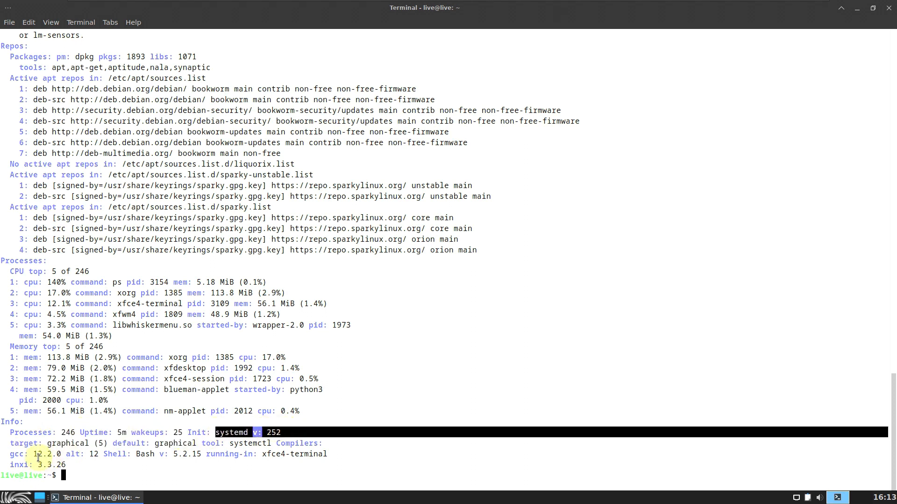
pyautogui.moveTo(11, 455)
pyautogui.mouseDown()
pyautogui.moveTo(59, 456)
pyautogui.moveTo(16, 465)
pyautogui.mouseUp()
pyautogui.click(61, 463)
pyautogui.moveTo(136, 450); pyautogui.dragTo(206, 454)
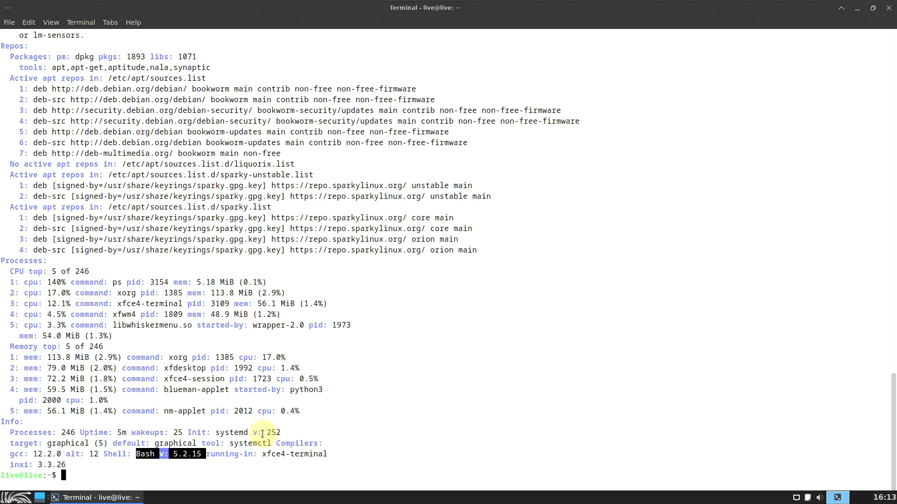
# - Display the distribution release with cat /etc/issue, and try to run neofetch
pyautogui.click(86, 471)
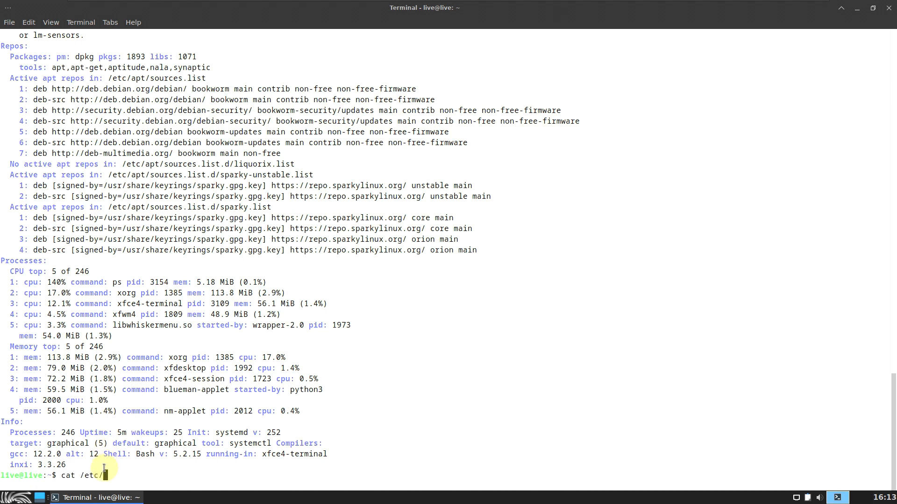
pyautogui.write('e')
pyautogui.press('Return')
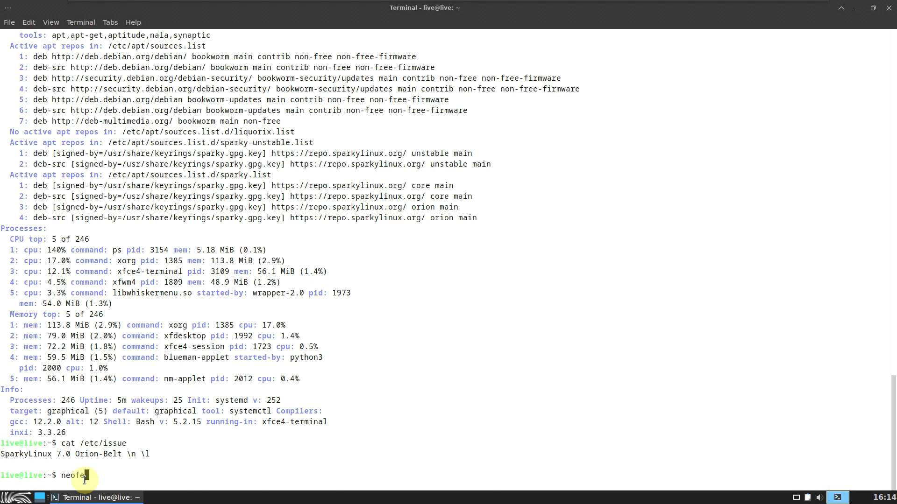
pyautogui.press('Return')
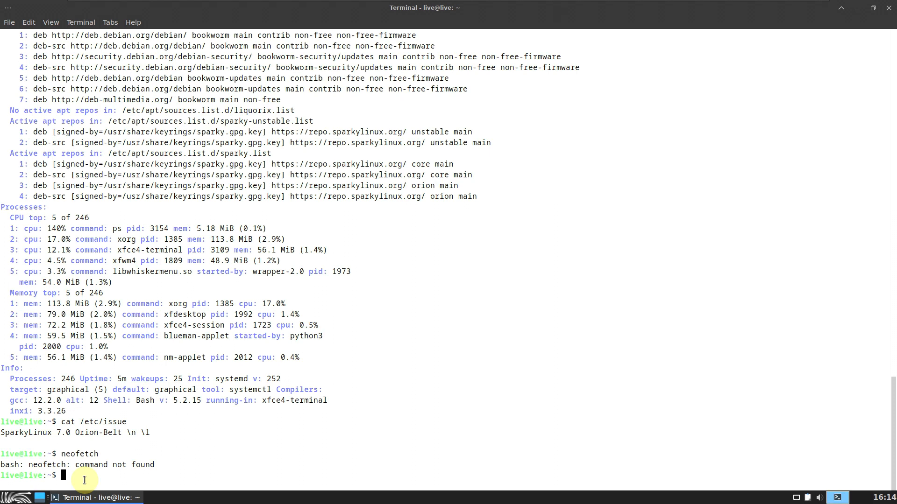
# - Display the short, basic and graphics-only system summaries with inxi, inxi -b and inxi -G
pyautogui.write('inxi')
pyautogui.press('Return')
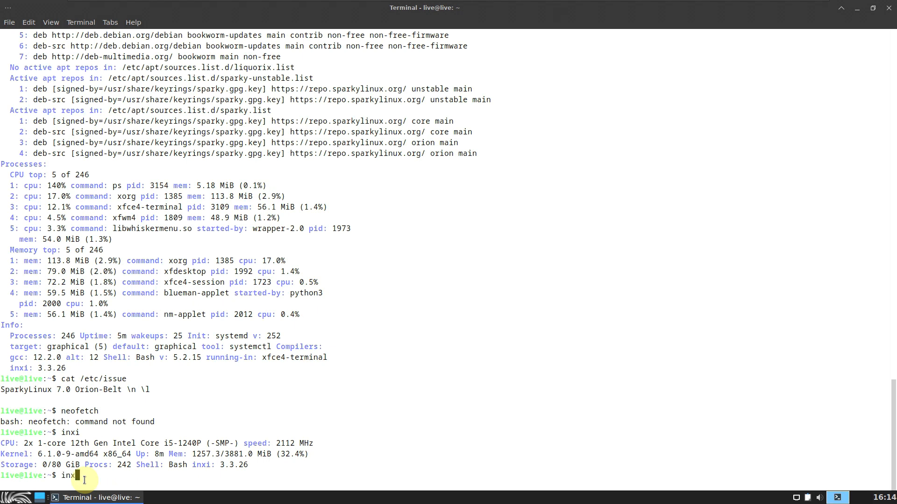
pyautogui.press('Return')
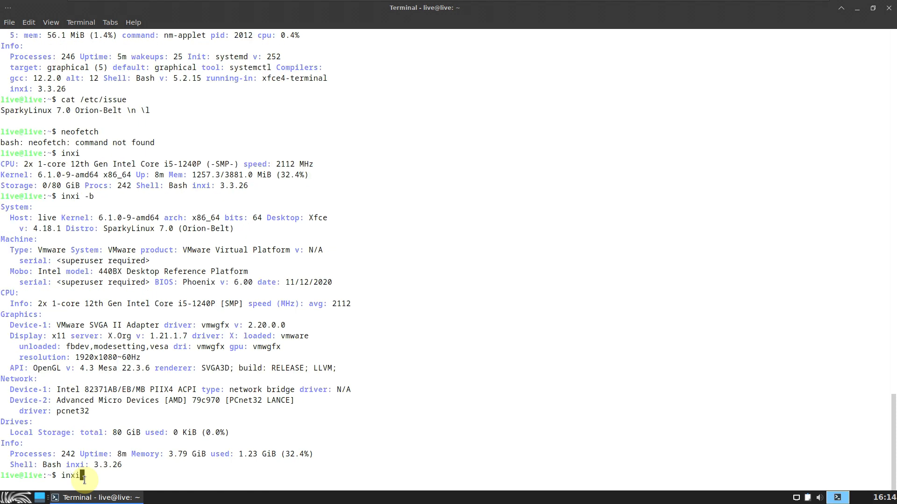
pyautogui.press('Return')
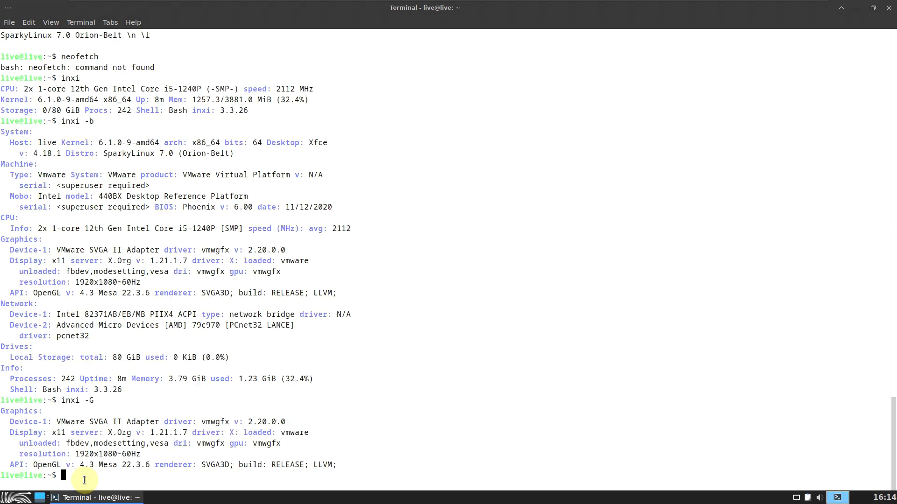
# - Try to start htop, and exit the terminal session
pyautogui.write('htop')
pyautogui.press('Return')
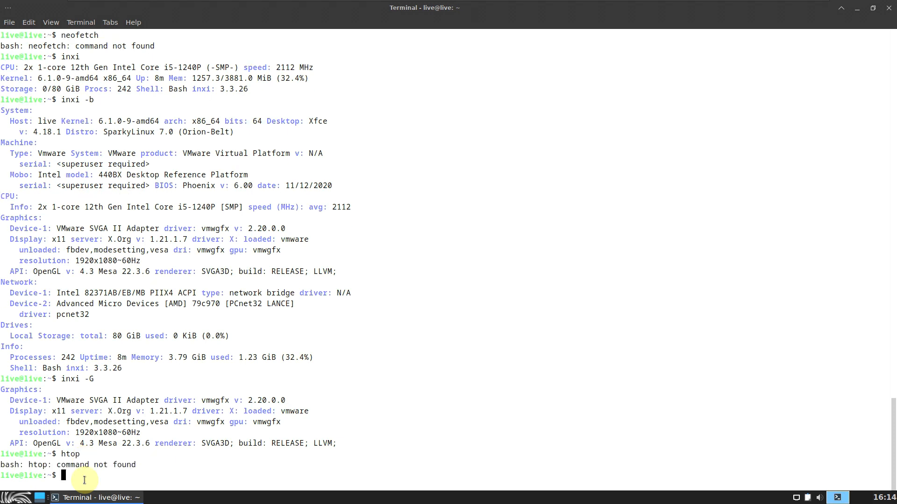
pyautogui.write('exit')
pyautogui.press('Return')
# - Launch Firefox ESR from the Internet applications category
pyautogui.click(16, 498)
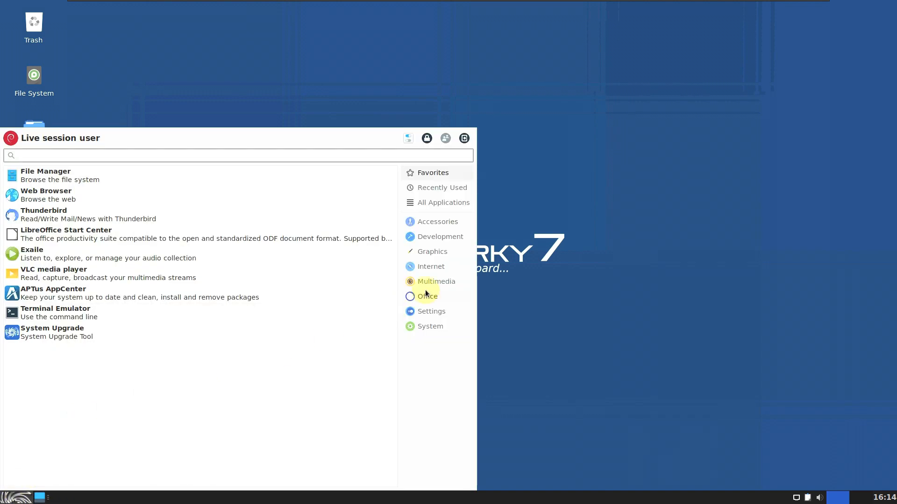
pyautogui.click(429, 266)
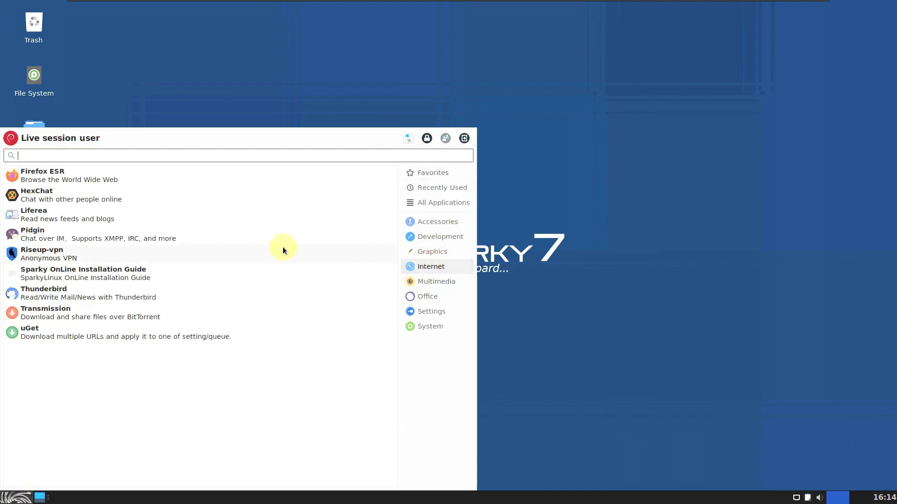
pyautogui.click(97, 179)
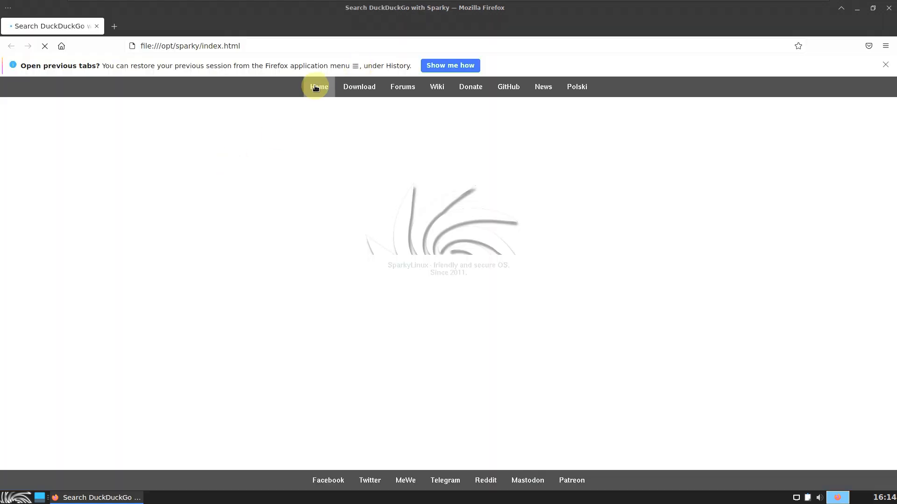
# - Check the Firefox version number in the browser's About window, and close that window
pyautogui.click(885, 45)
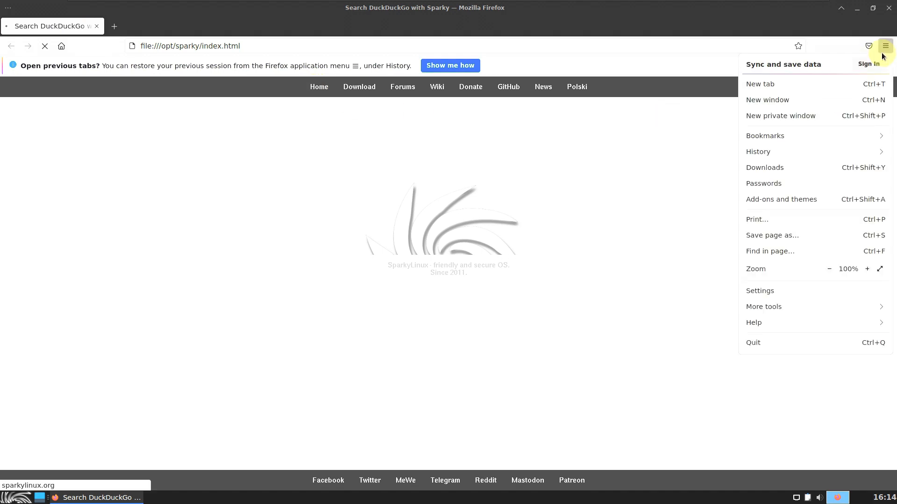
pyautogui.click(765, 324)
pyautogui.click(755, 167)
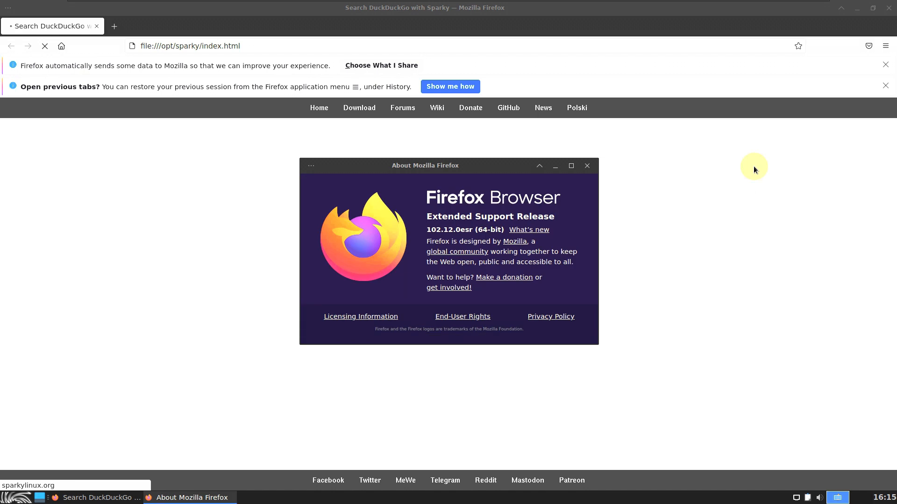
pyautogui.moveTo(426, 229); pyautogui.dragTo(473, 231)
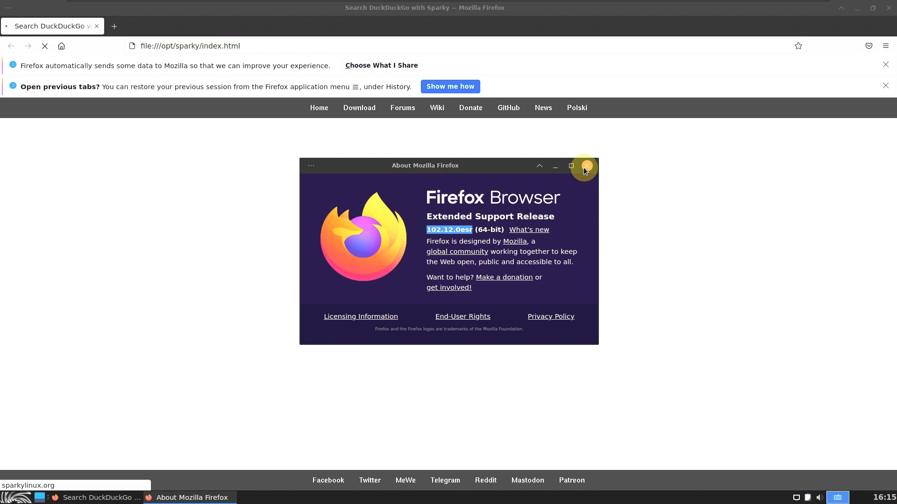
pyautogui.click(585, 168)
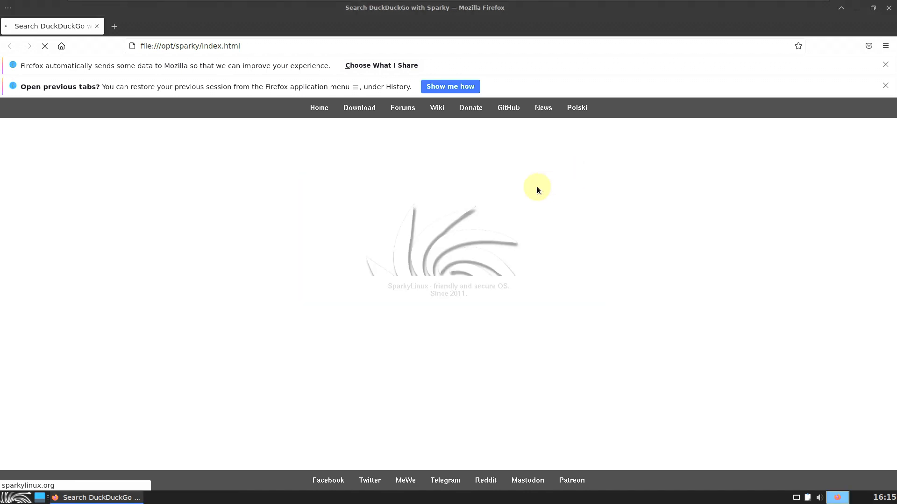
# - Search the web for sparkylinux with Google
pyautogui.click(244, 45)
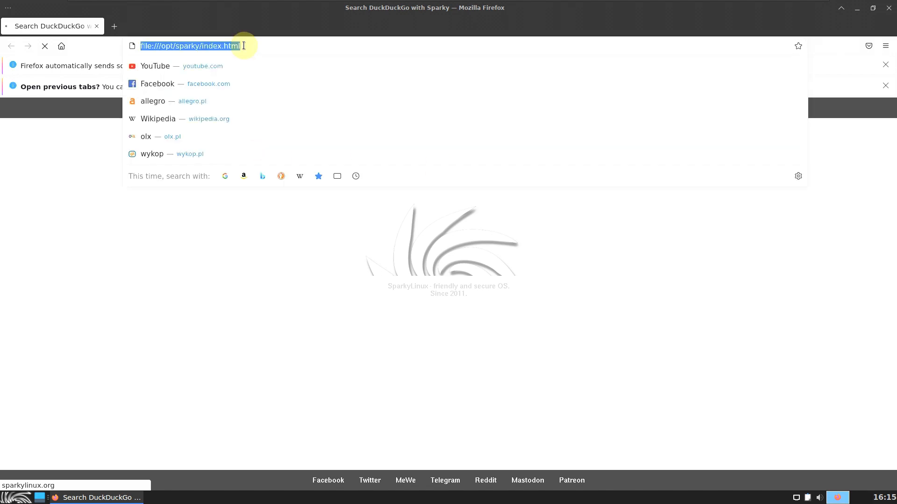
pyautogui.write('spar')
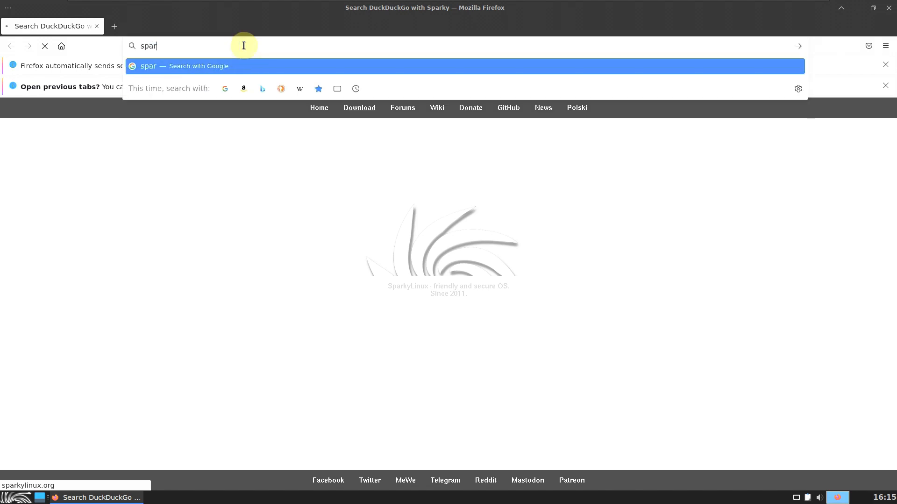
pyautogui.write('kylinux')
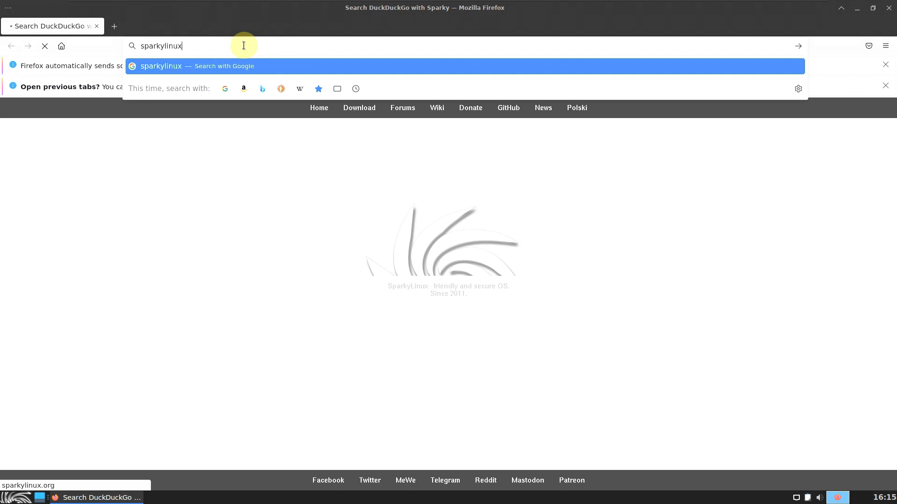
pyautogui.press('Return')
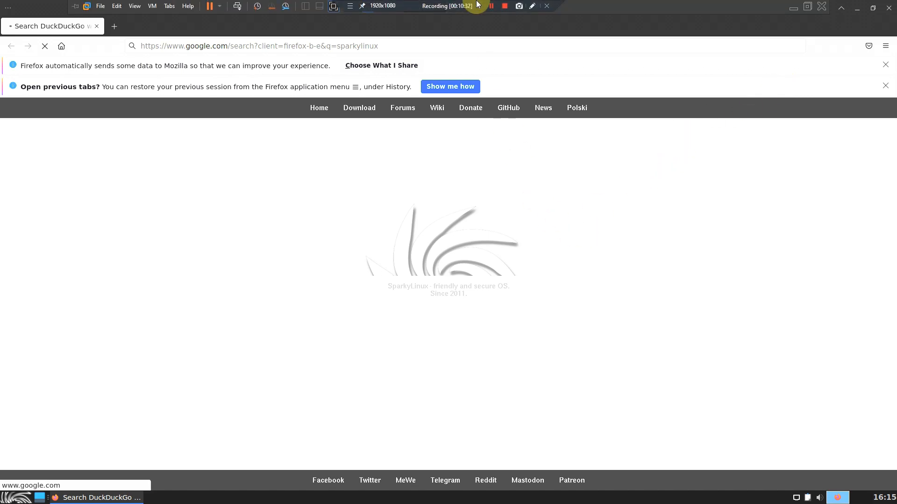
pyautogui.click(487, 5)
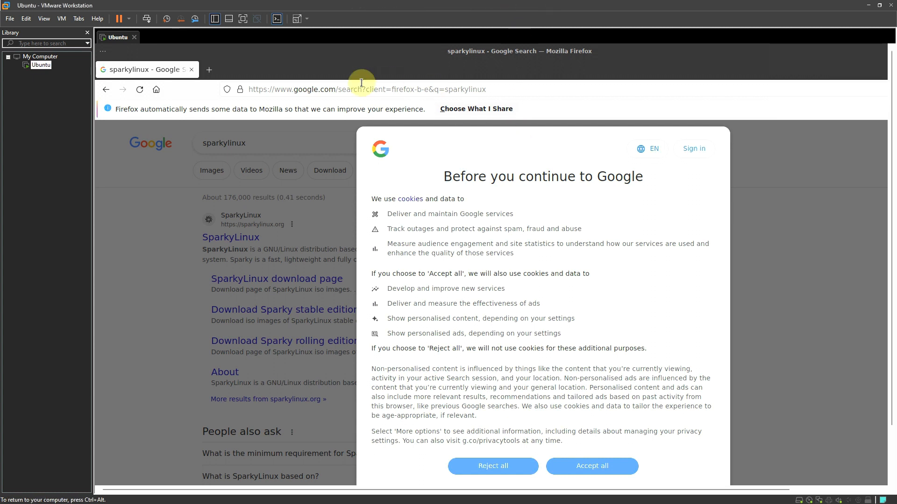
pyautogui.click(242, 19)
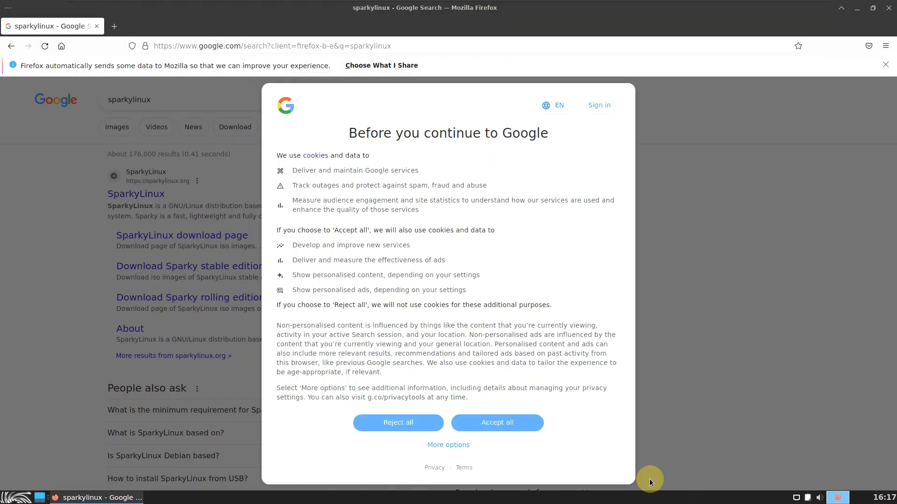
# - Accept all of Google's cookies and open the SparkyLinux website from the search results
pyautogui.click(510, 424)
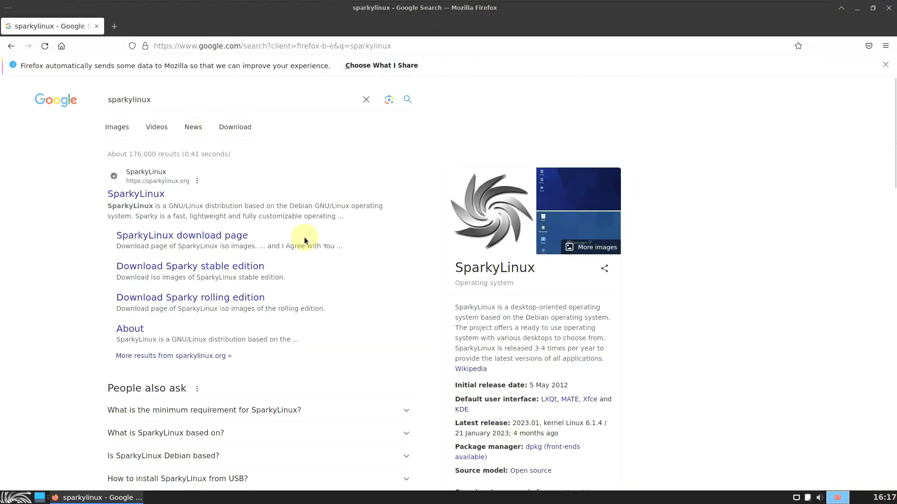
pyautogui.click(160, 195)
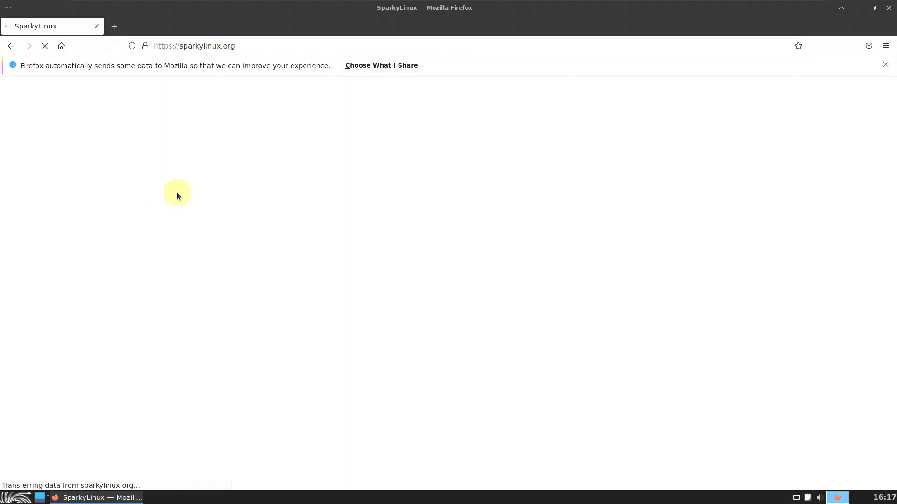
# - Dismiss the Firefox data-sharing notice, reject the website's cookies and open the Sparky 7.0 Orion Belt news article
pyautogui.click(884, 65)
pyautogui.scroll(-3, 444, 184)
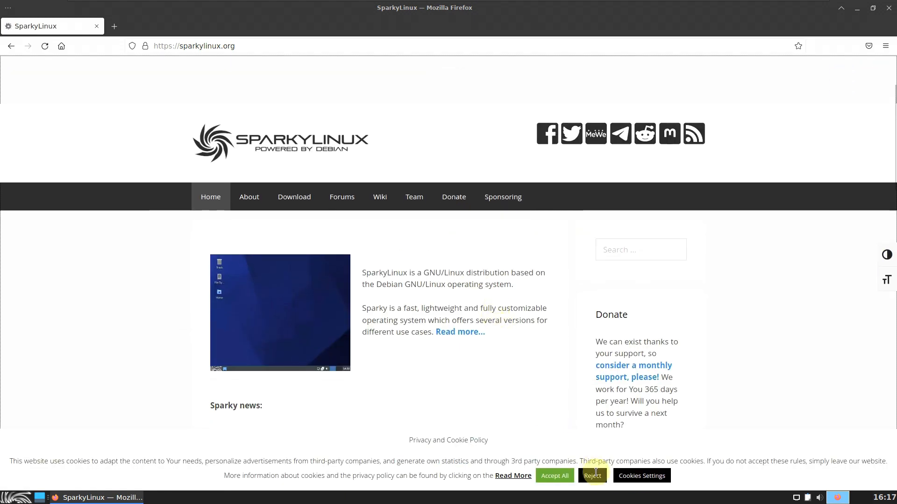
pyautogui.click(592, 475)
pyautogui.scroll(-2, 374, 281)
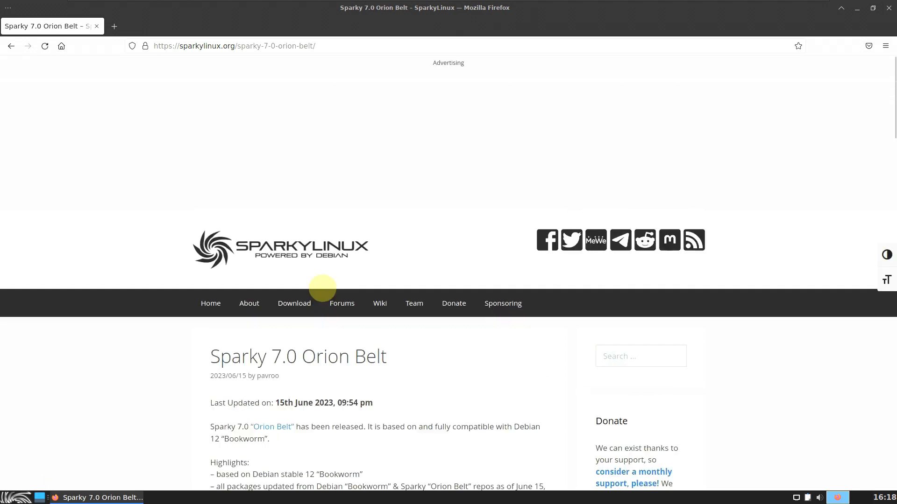
# - Examine the Sparky 7.0 release highlights for the Debian base, the package update date and the default Linux kernel version
pyautogui.scroll(-5, 323, 280)
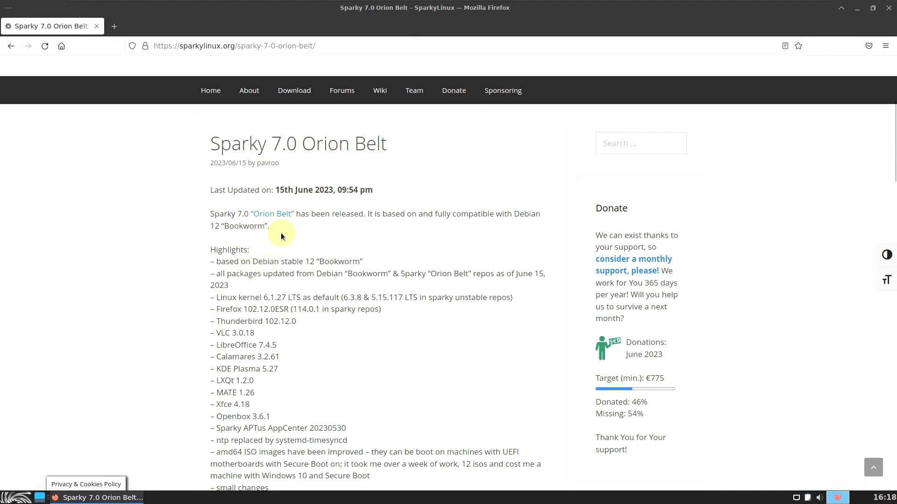
pyautogui.scroll(-3, 281, 233)
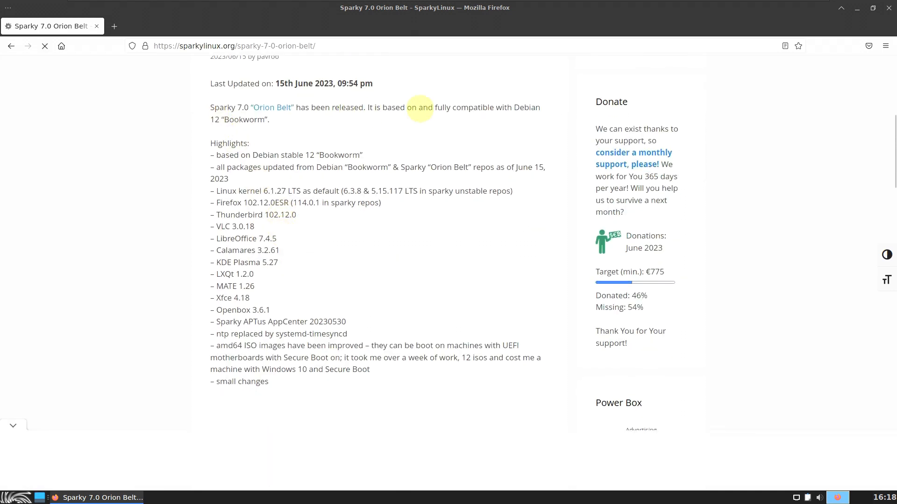
pyautogui.moveTo(514, 108); pyautogui.dragTo(516, 126)
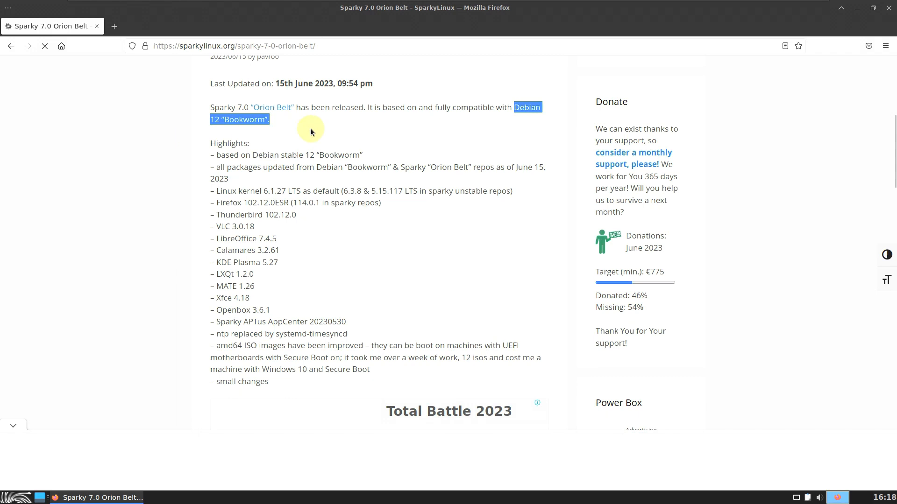
pyautogui.click(227, 174)
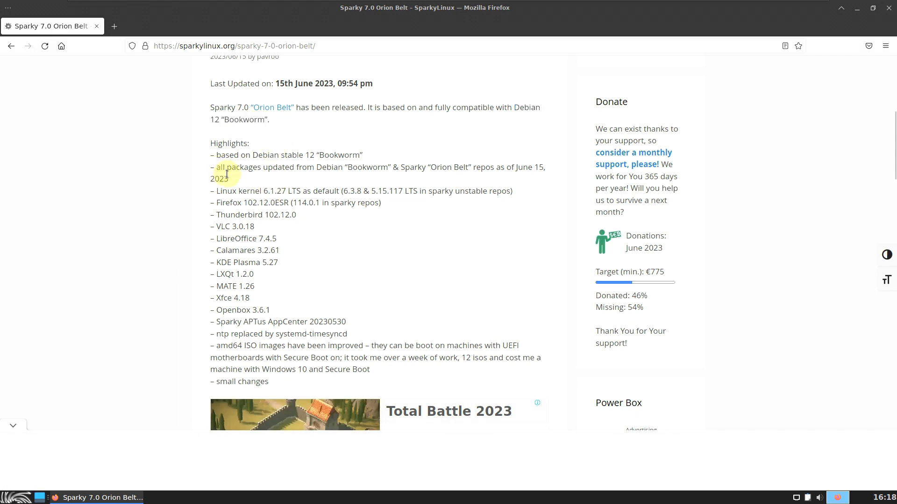
pyautogui.tripleClick(227, 173)
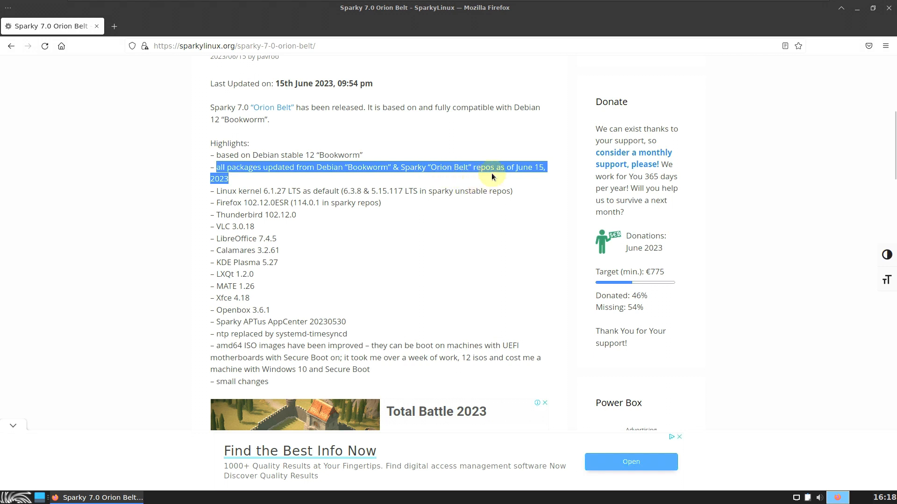
pyautogui.click(242, 174)
pyautogui.moveTo(216, 192); pyautogui.dragTo(300, 193)
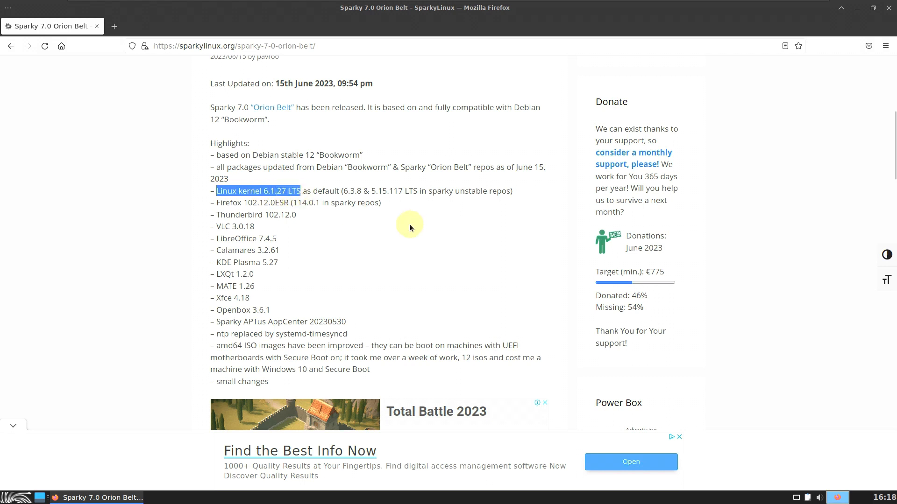
# - Examine the Firefox and Thunderbird versions in the Sparky 7.0 release highlights, including the Firefox version offered in the Sparky repos
pyautogui.click(229, 206)
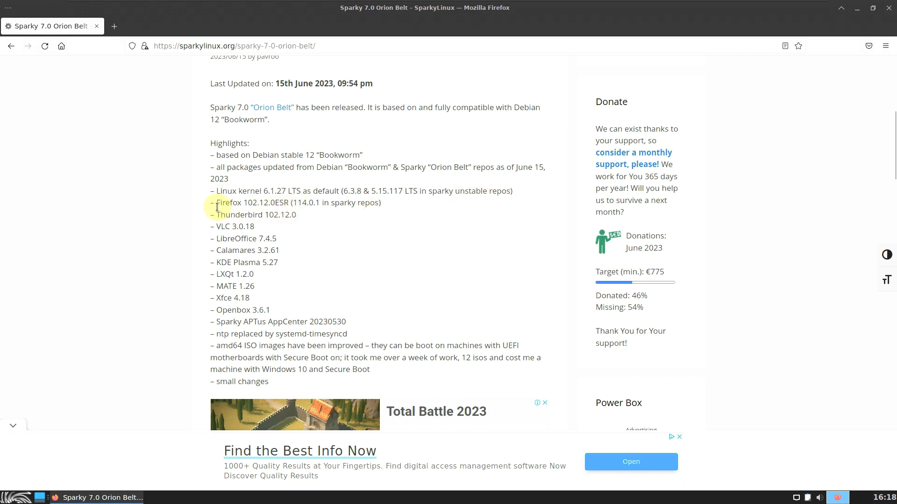
pyautogui.moveTo(216, 206); pyautogui.dragTo(372, 205)
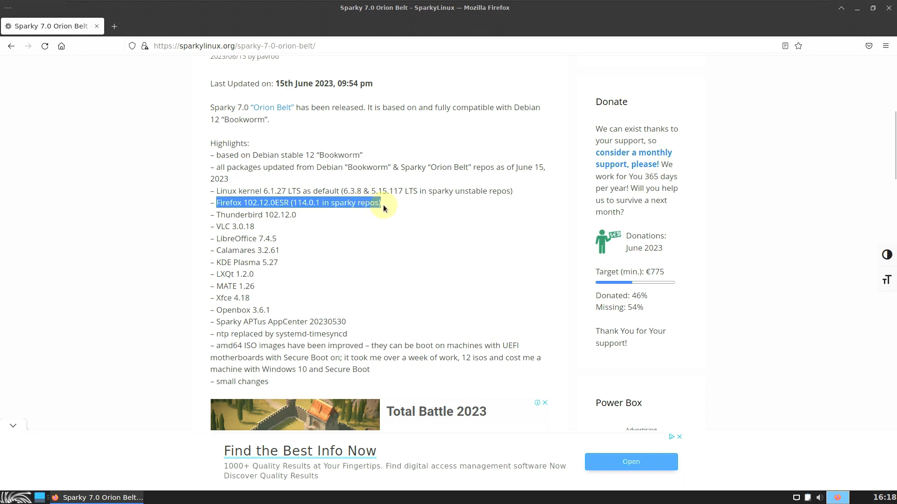
pyautogui.click(289, 217)
pyautogui.moveTo(295, 203); pyautogui.dragTo(377, 205)
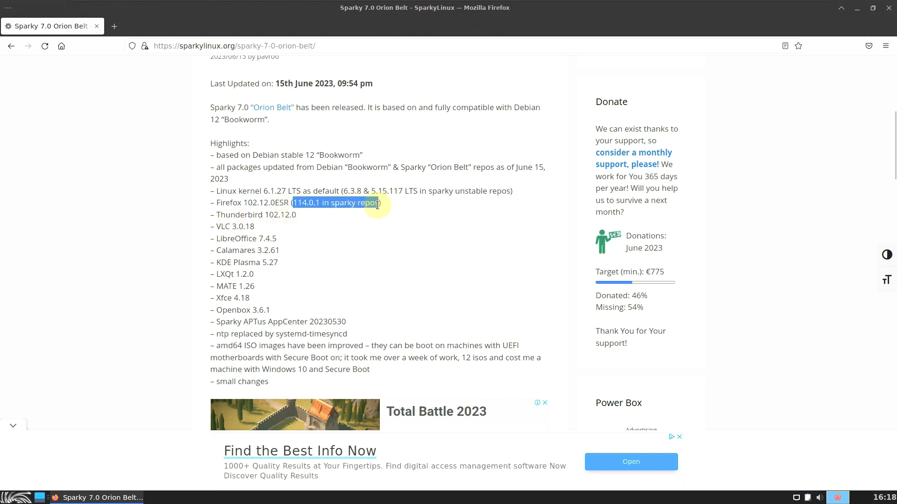
pyautogui.click(367, 236)
pyautogui.moveTo(301, 215); pyautogui.dragTo(216, 215)
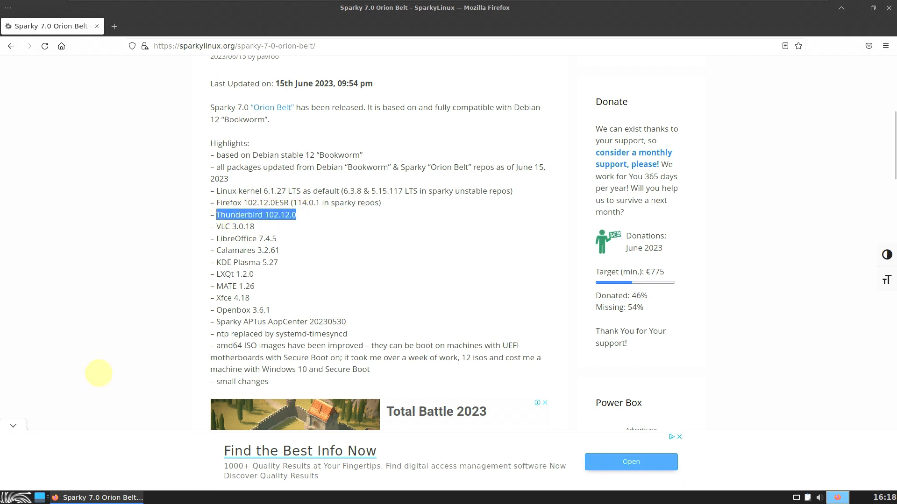
# - Launch Thunderbird and VLC media player from the favourite applications
pyautogui.click(14, 497)
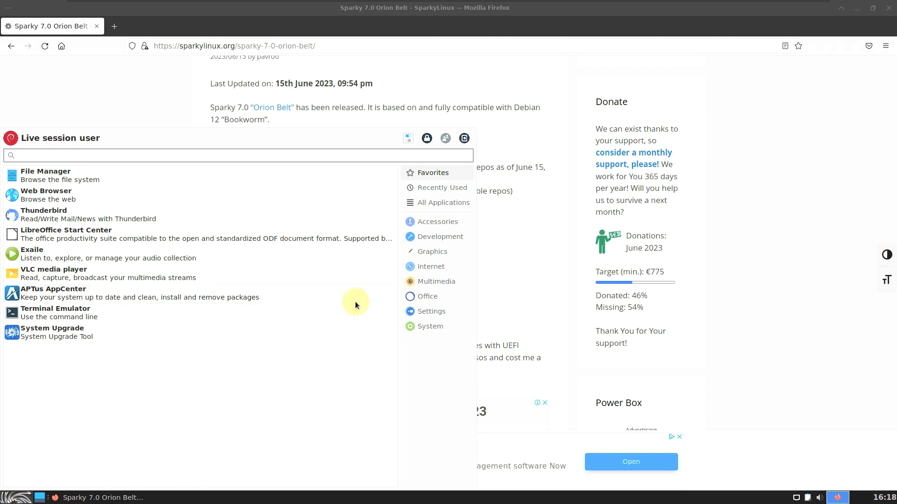
pyautogui.click(56, 217)
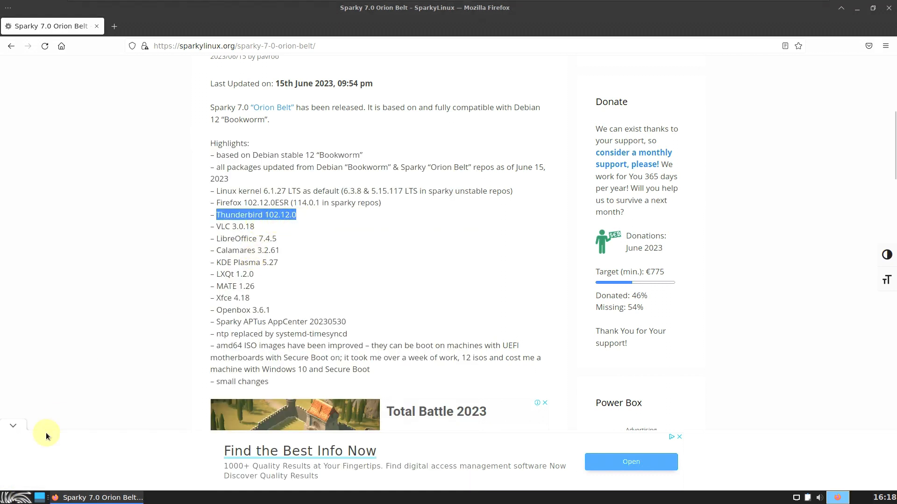
pyautogui.click(14, 497)
pyautogui.click(114, 272)
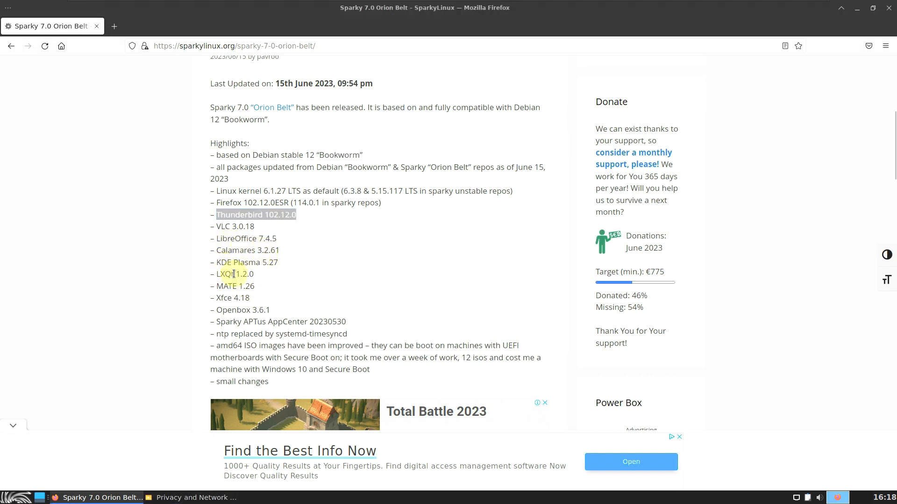
pyautogui.moveTo(216, 262); pyautogui.dragTo(259, 294)
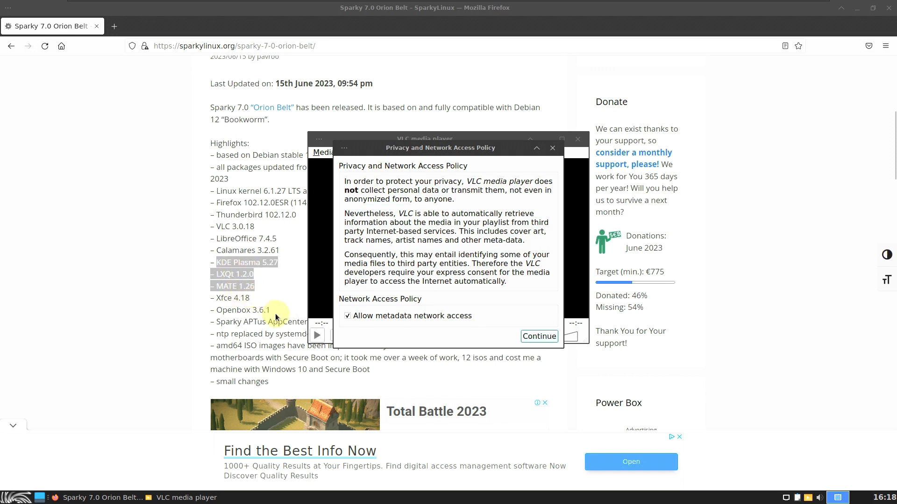
# - Accept VLC's network access policy with metadata access allowed, then check the player's version information and close it
pyautogui.click(539, 336)
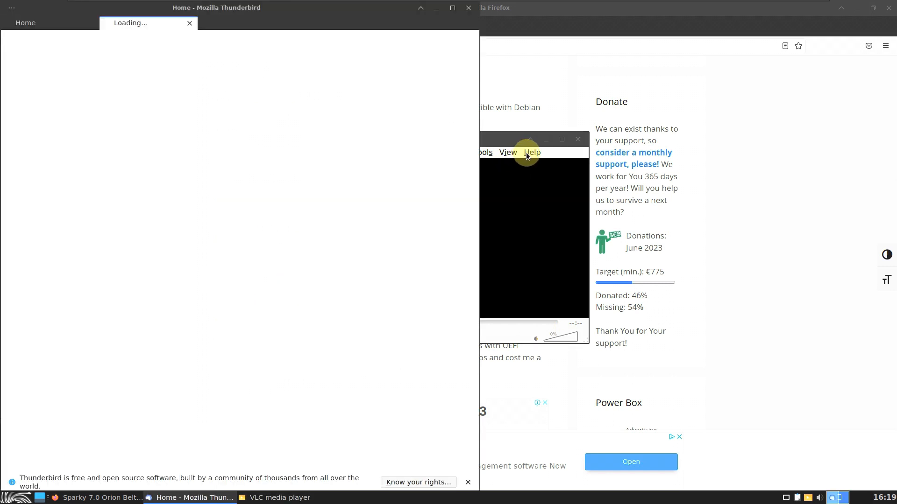
pyautogui.click(528, 152)
pyautogui.click(537, 178)
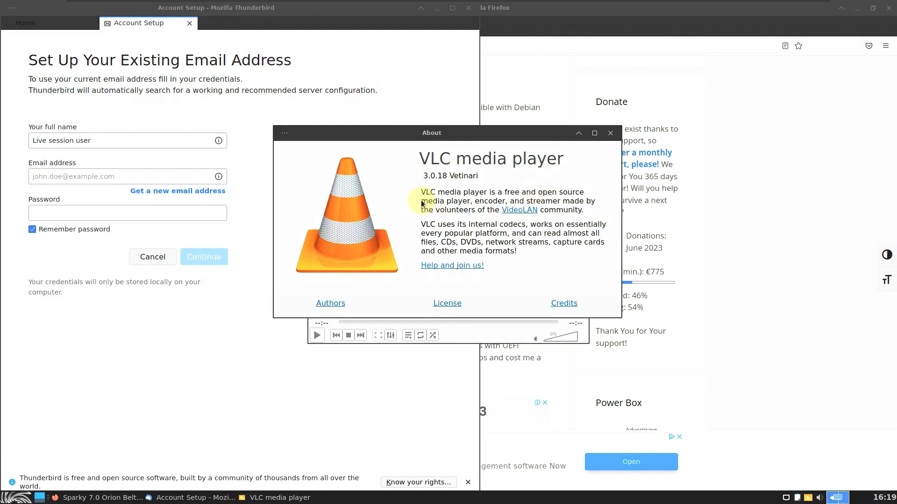
pyautogui.click(610, 134)
pyautogui.click(436, 8)
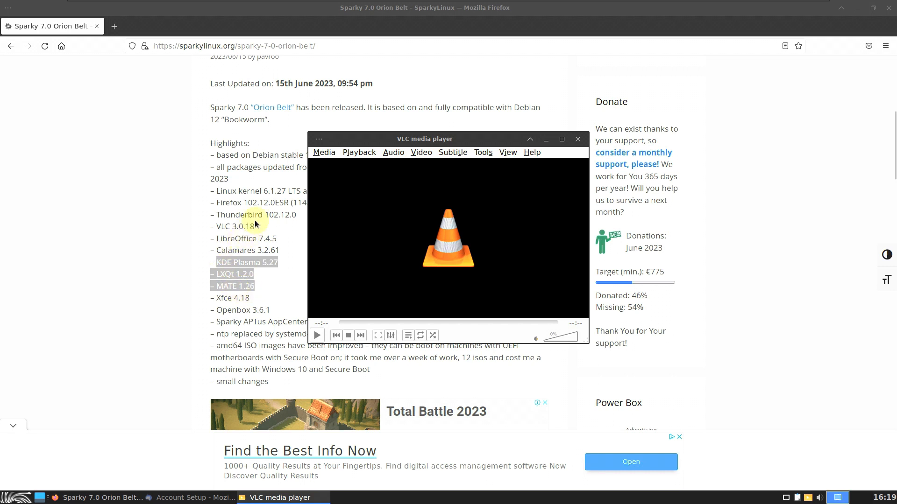
pyautogui.click(578, 139)
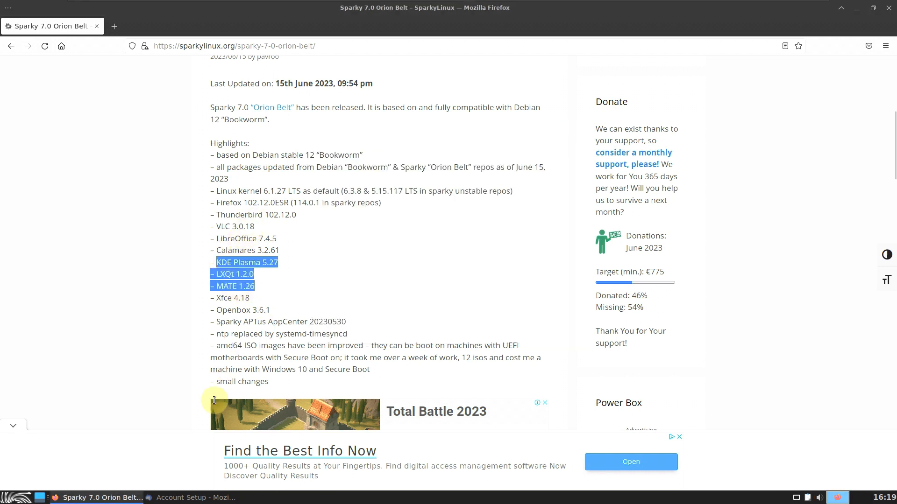
pyautogui.click(194, 498)
pyautogui.click(189, 23)
pyautogui.click(201, 23)
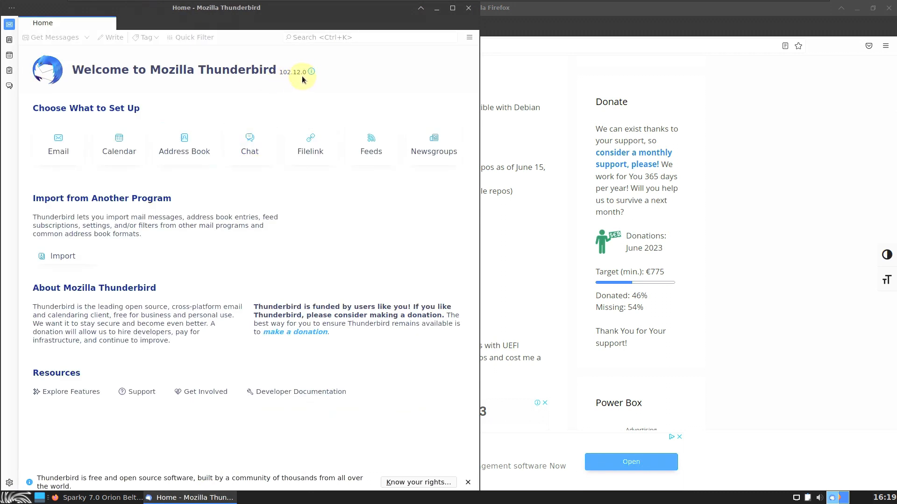
pyautogui.click(468, 8)
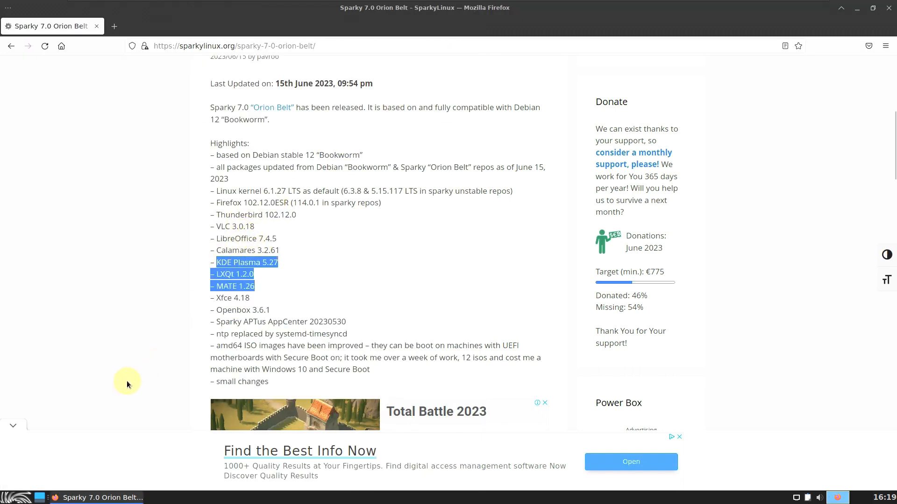
# - Find the system installer among the applications by searching for "ins" and start it, authenticating with the account password
pyautogui.click(23, 498)
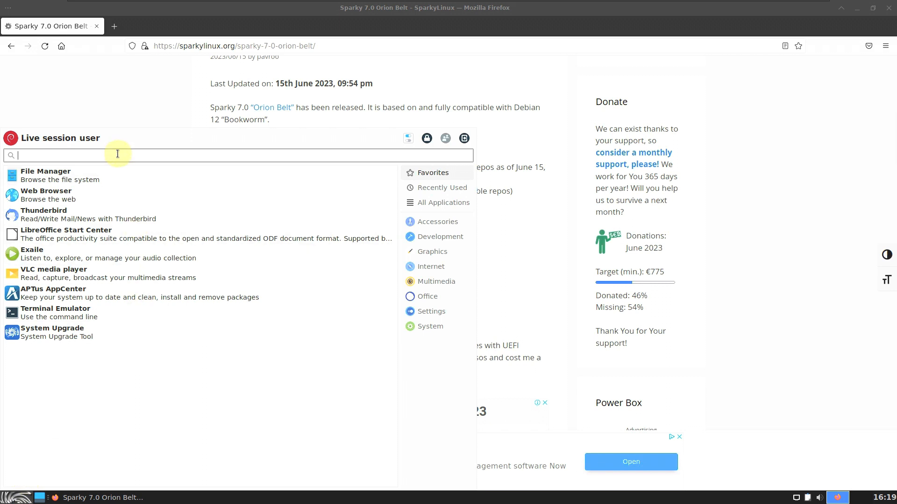
pyautogui.write('ins')
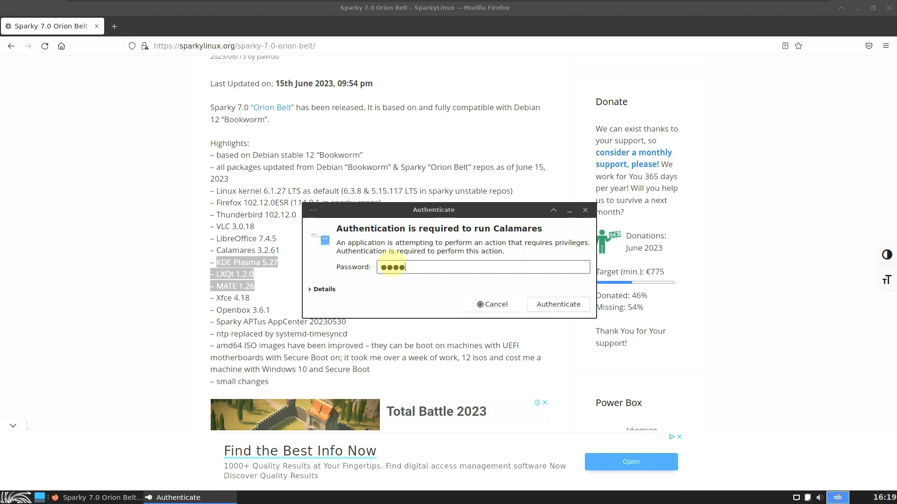
pyautogui.press('Return')
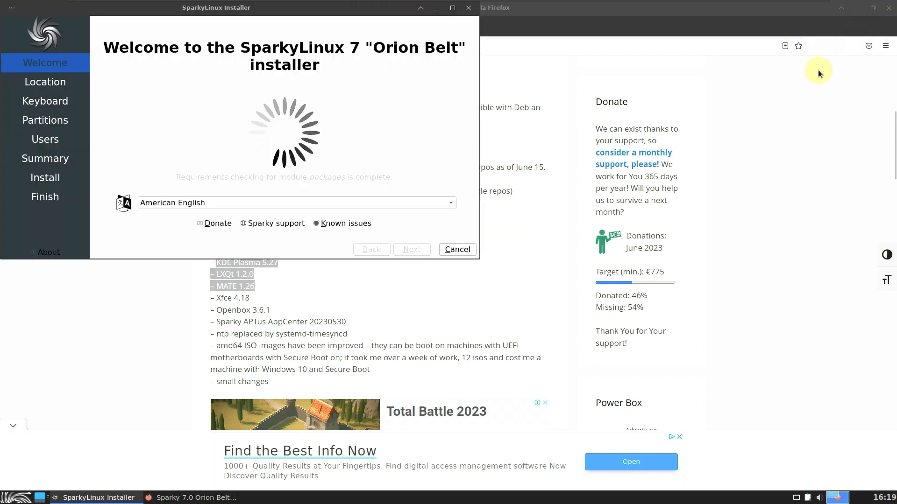
# - Move the SparkyLinux Installer window off the highlights list, check the Calamares version information and minimize the installer
pyautogui.moveTo(292, 11); pyautogui.dragTo(645, 111)
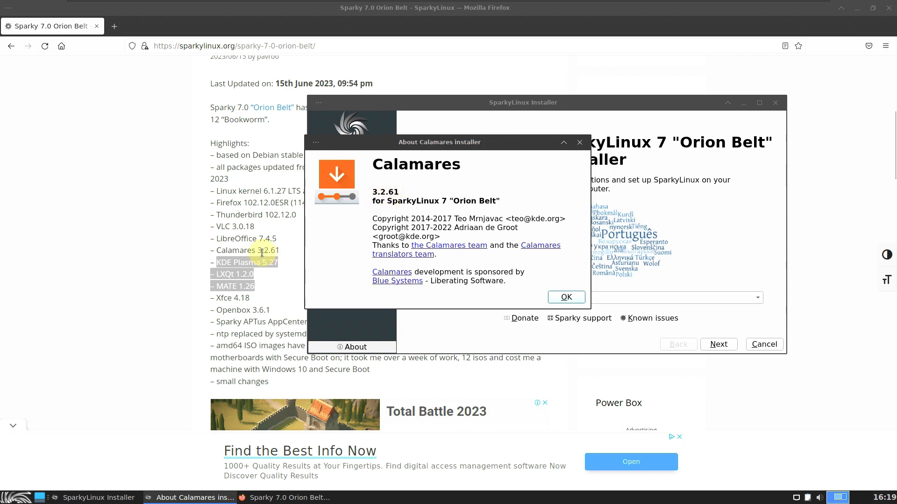
pyautogui.click(566, 297)
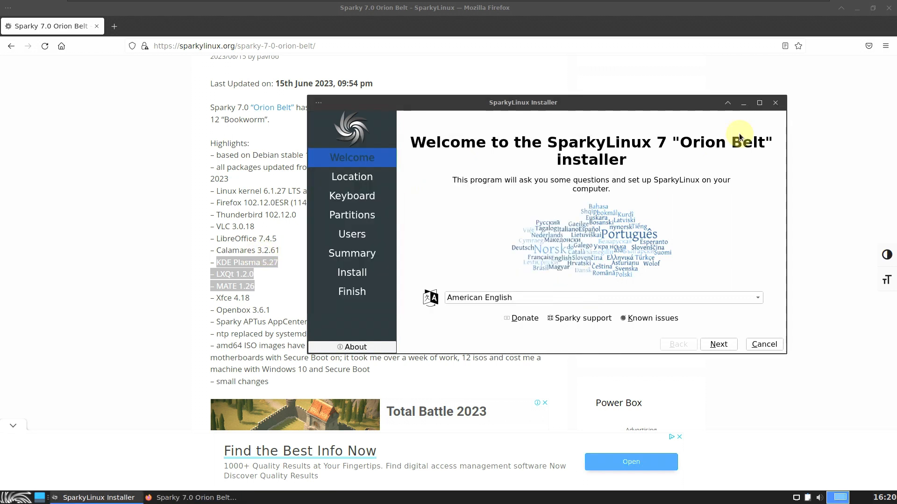
pyautogui.click(749, 103)
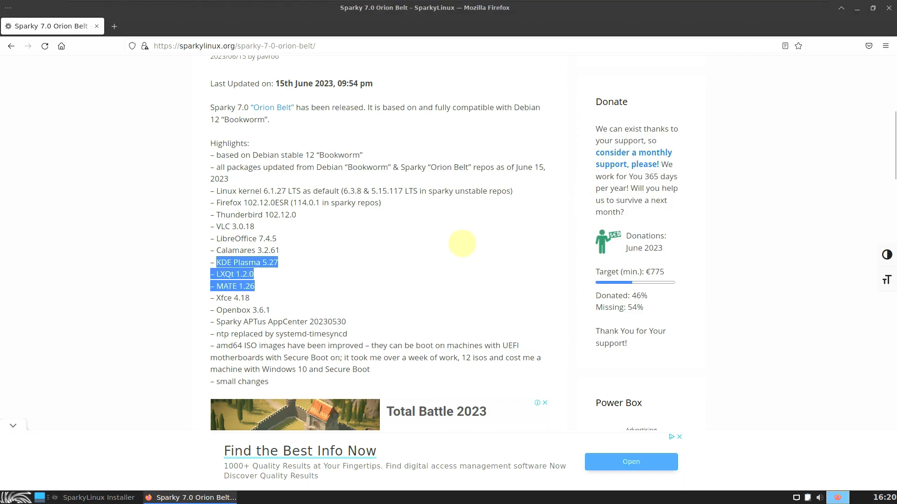
# - Launch LibreOffice Calc from the office applications and bring its window to the front
pyautogui.scroll(-4, 427, 252)
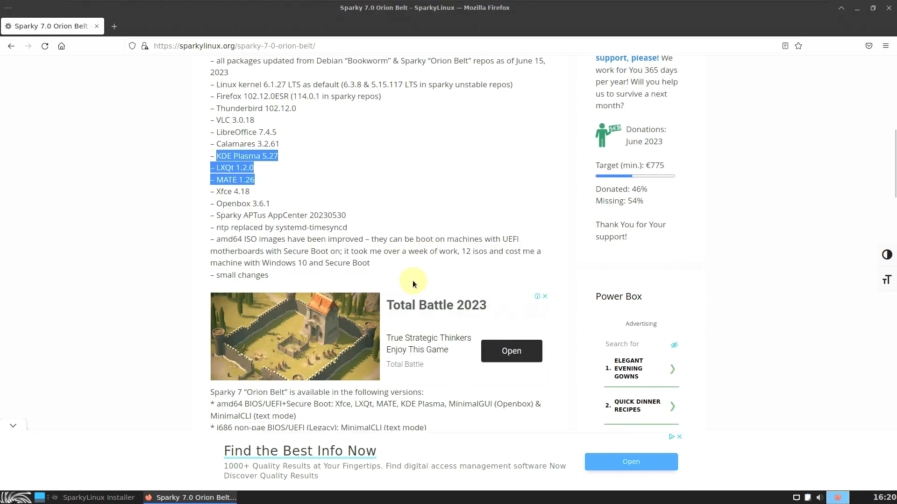
pyautogui.scroll(2, 409, 275)
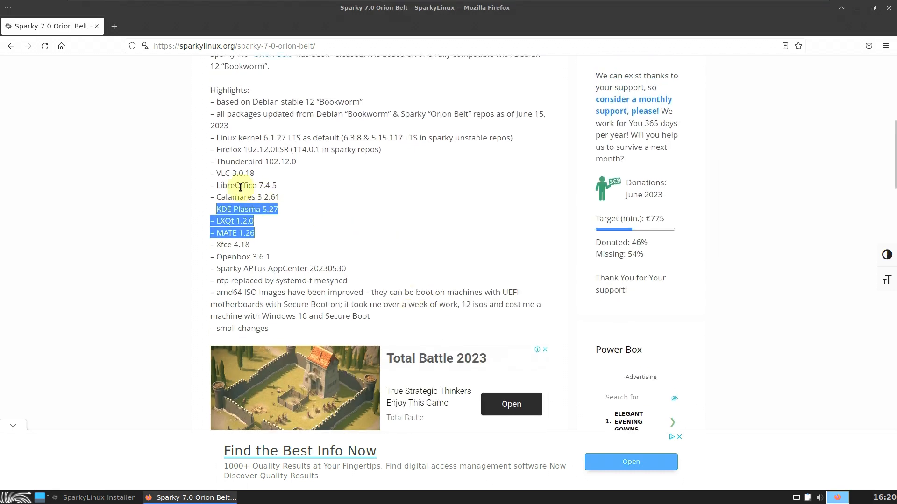
pyautogui.click(18, 500)
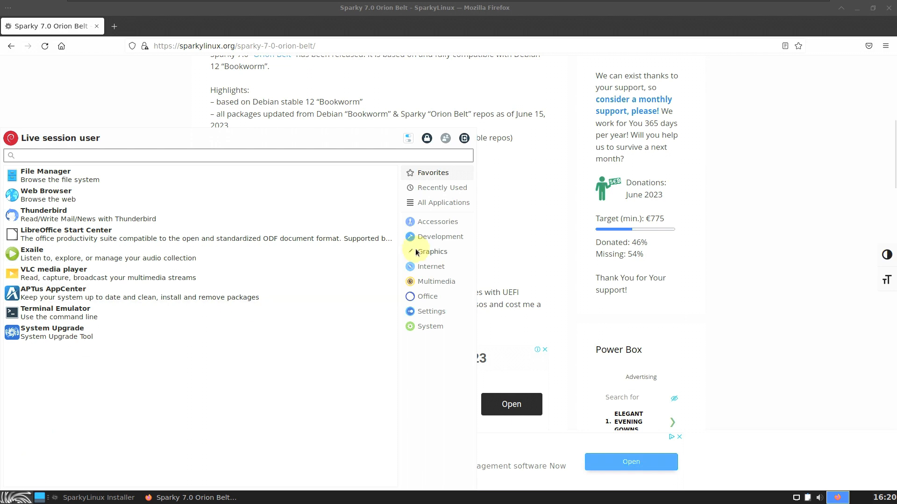
pyautogui.click(429, 297)
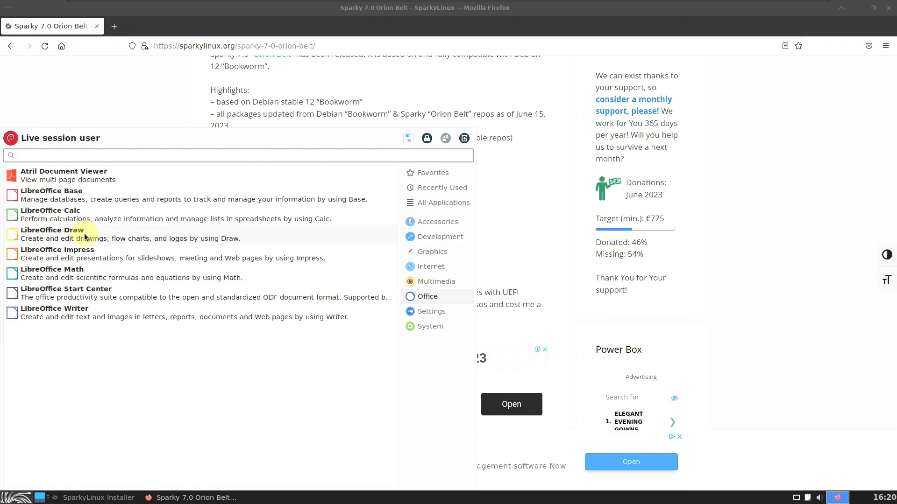
pyautogui.click(79, 215)
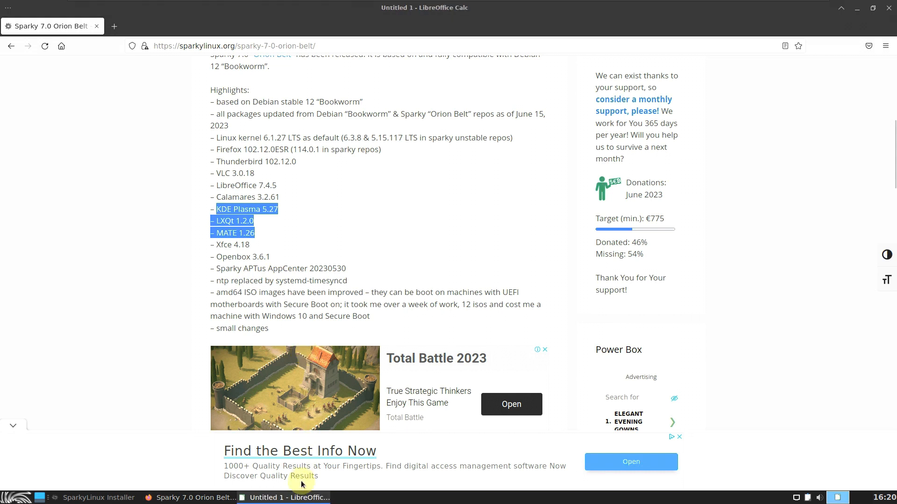
pyautogui.click(304, 497)
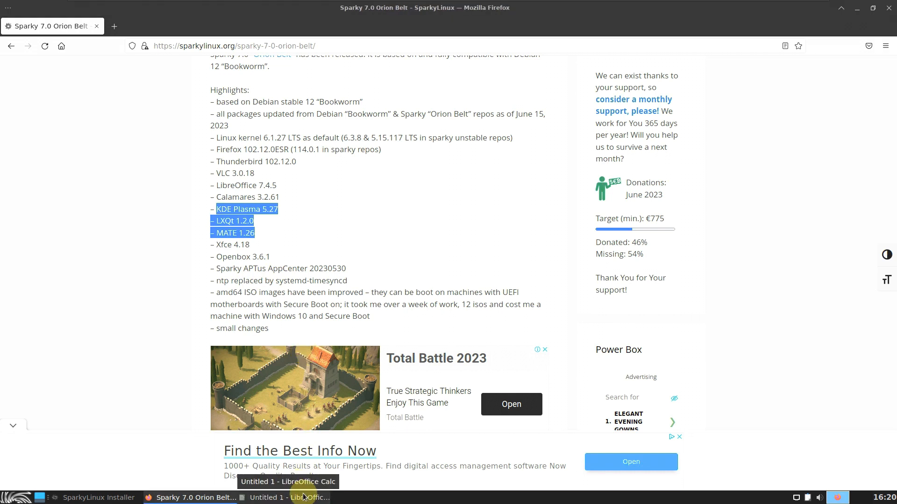
pyautogui.click(304, 497)
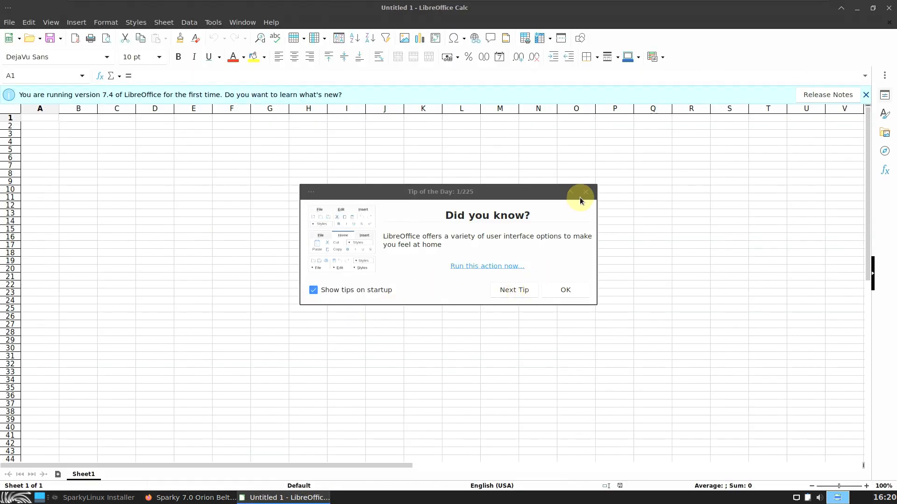
# - Dismiss the Tip of the Day, check the LibreOffice version information and close Calc
pyautogui.click(580, 197)
pyautogui.click(269, 22)
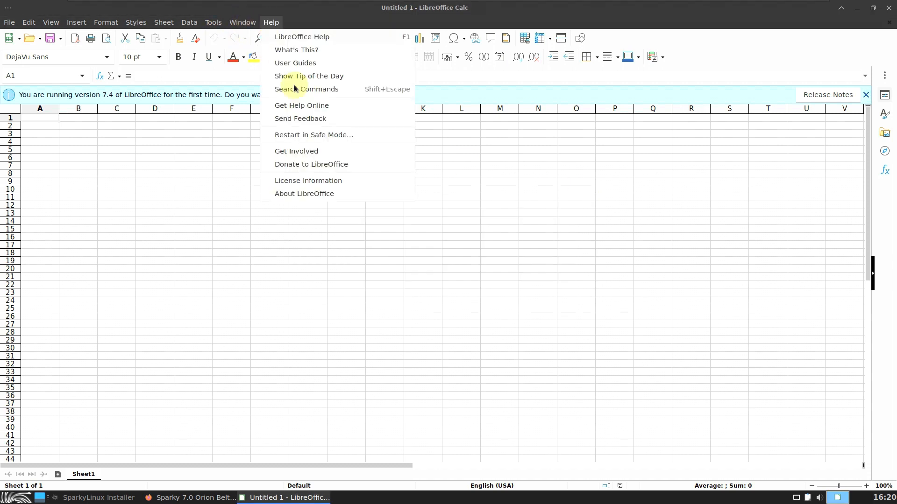
pyautogui.click(321, 193)
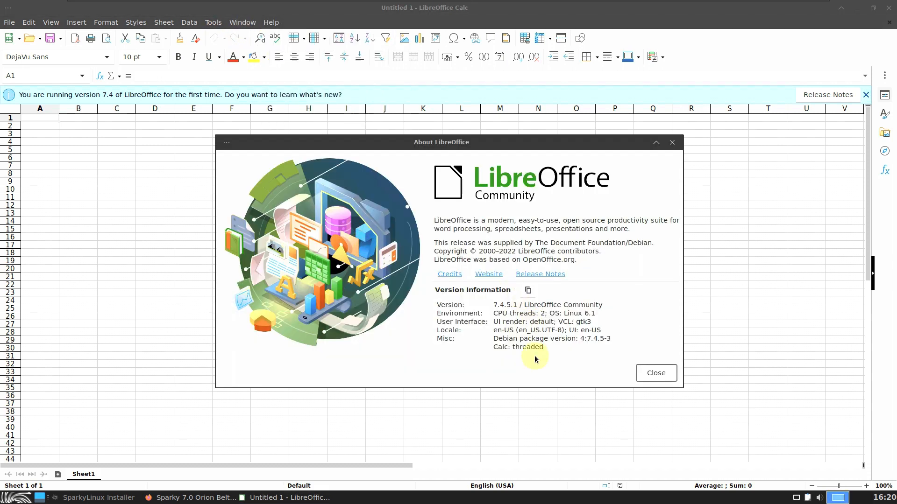
pyautogui.click(654, 373)
pyautogui.click(885, 10)
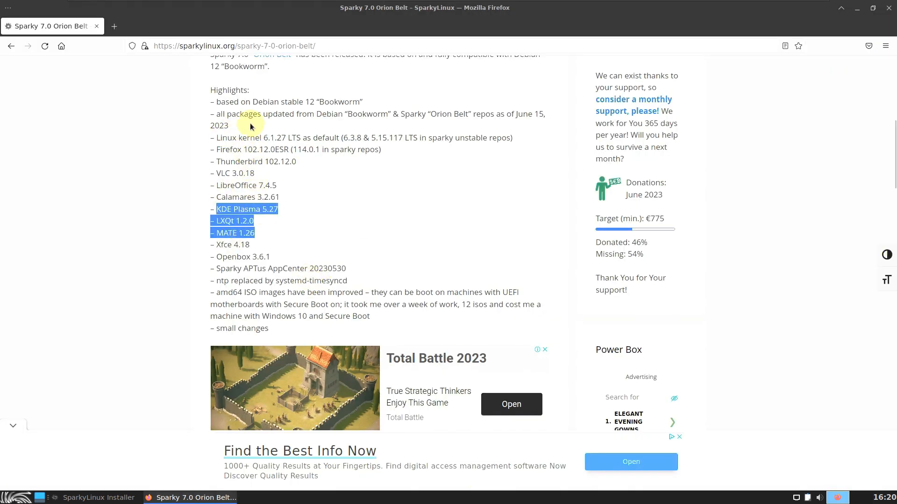
# - Examine the desktop environment versions in the release highlights, from KDE Plasma, LXQt and MATE to Xfce and Openbox
pyautogui.scroll(-3, 278, 189)
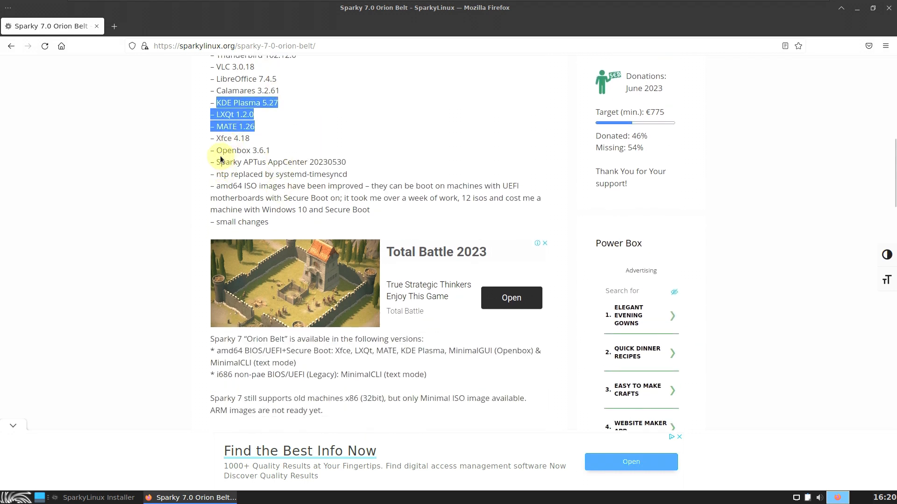
pyautogui.moveTo(270, 150); pyautogui.dragTo(216, 138)
pyautogui.moveTo(217, 104); pyautogui.dragTo(278, 150)
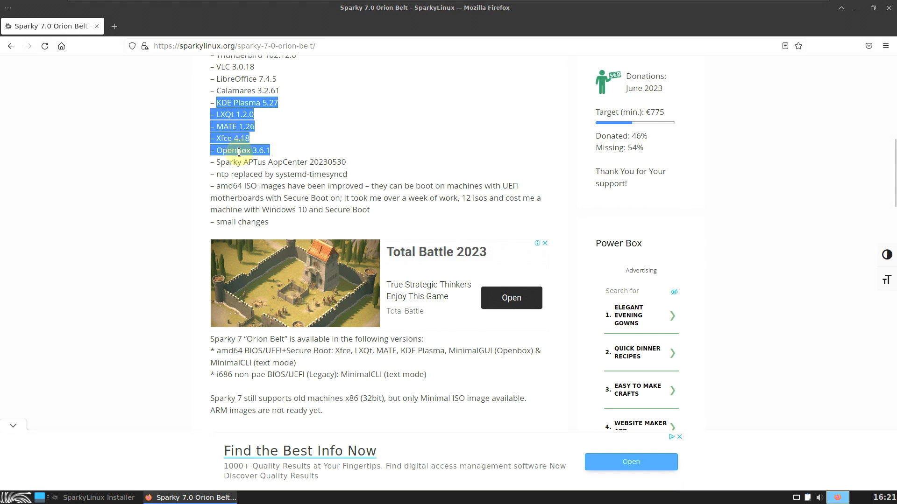
pyautogui.click(312, 141)
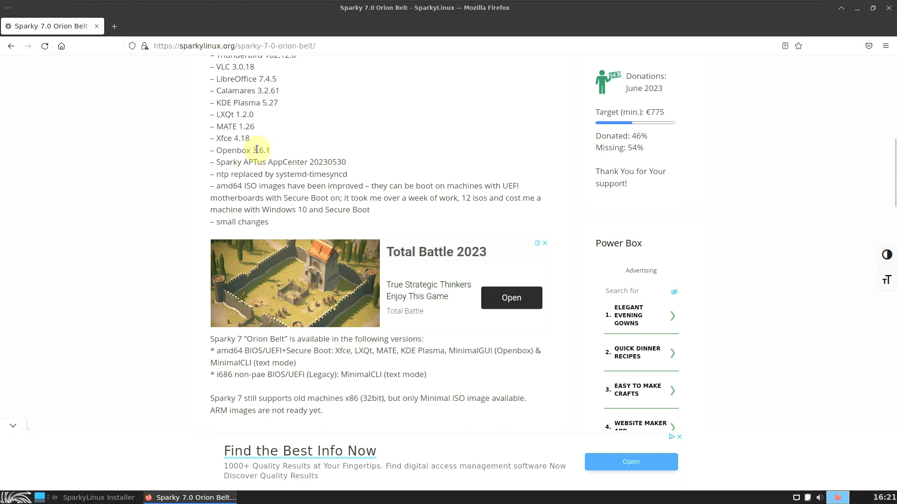
pyautogui.moveTo(217, 116); pyautogui.dragTo(250, 139)
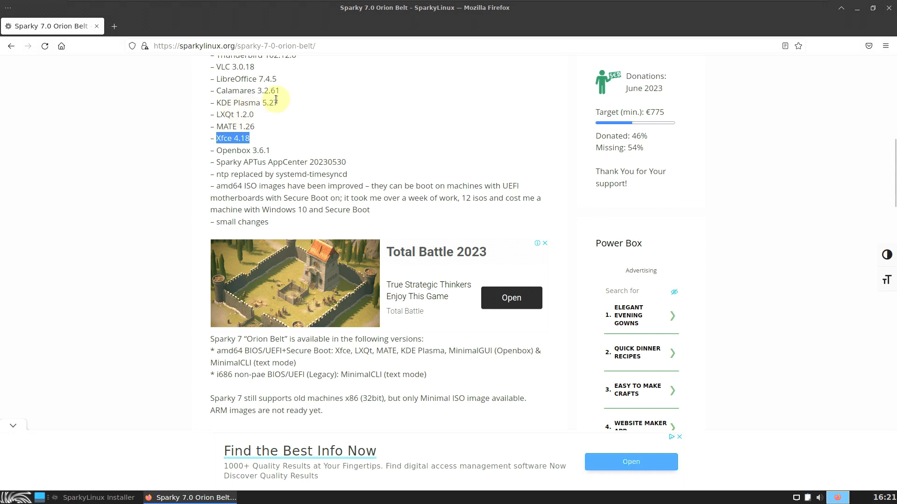
pyautogui.moveTo(255, 127); pyautogui.dragTo(221, 124)
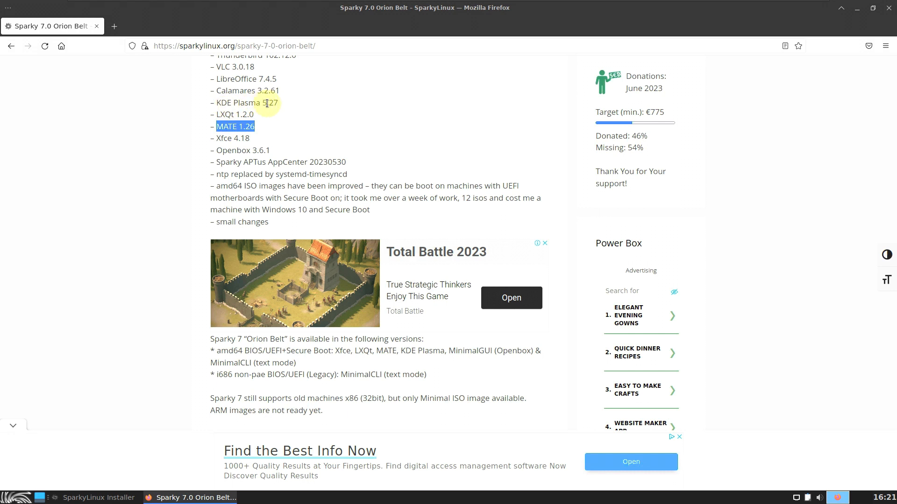
# - Read the available Sparky 7 editions in the release notes and highlight the live user and password information
pyautogui.scroll(-3, 271, 107)
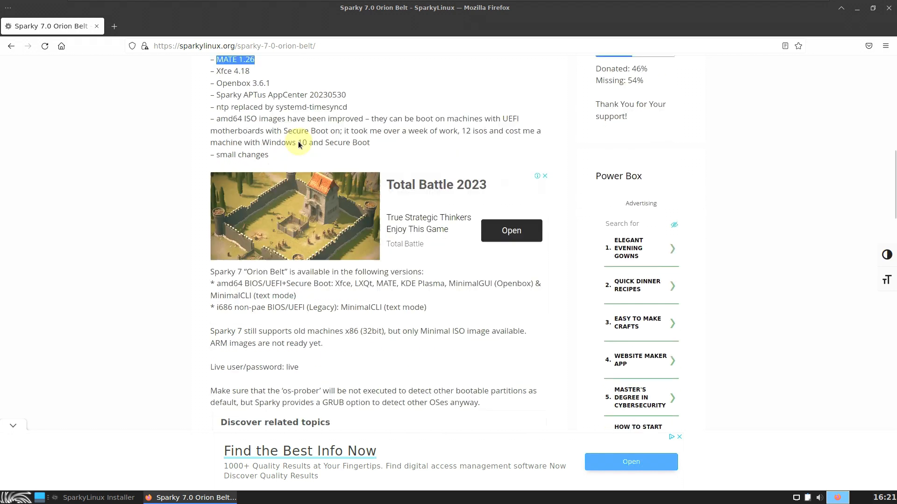
pyautogui.scroll(-1, 292, 225)
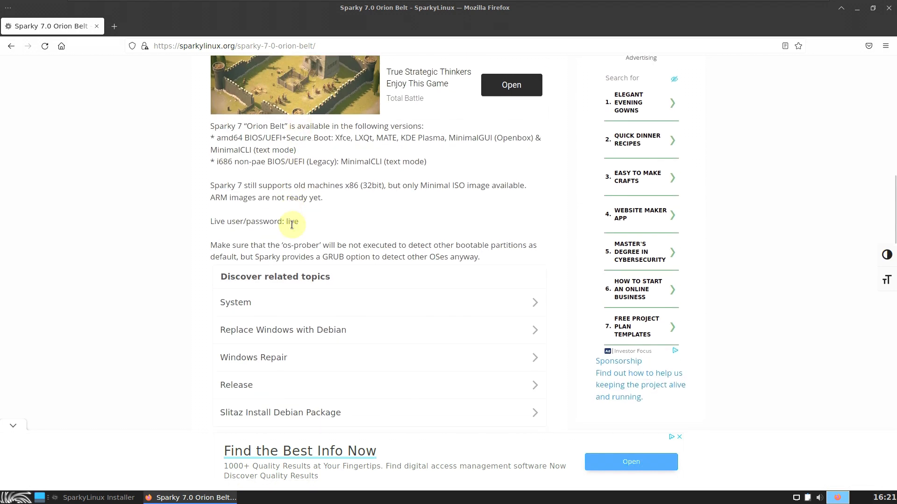
pyautogui.moveTo(299, 222); pyautogui.dragTo(204, 224)
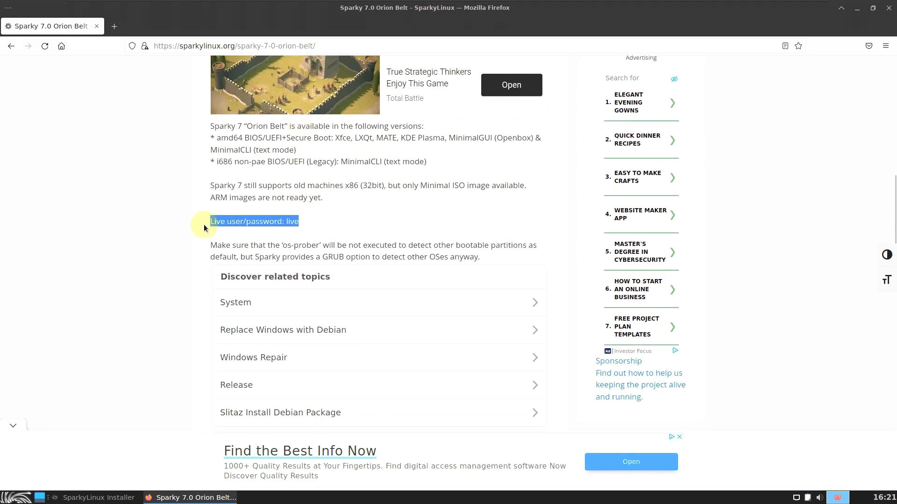
pyautogui.click(300, 223)
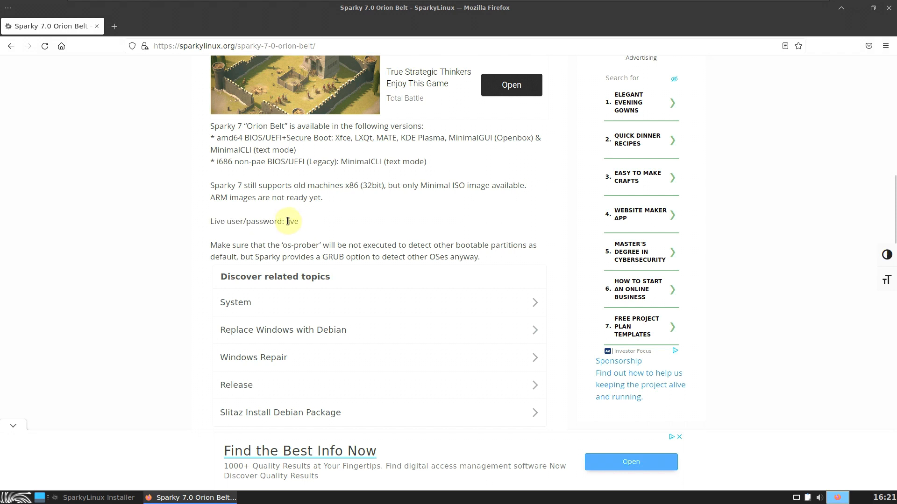
pyautogui.moveTo(287, 221); pyautogui.dragTo(299, 224)
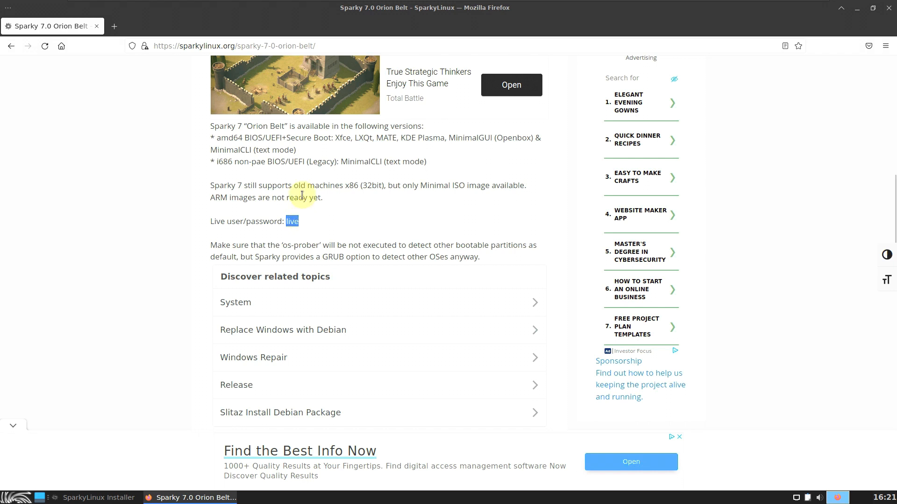
# - Examine the release notes on os-prober, the manual GRUB fix and the start of the Upgrading section
pyautogui.scroll(-3, 261, 233)
pyautogui.scroll(-2, 260, 231)
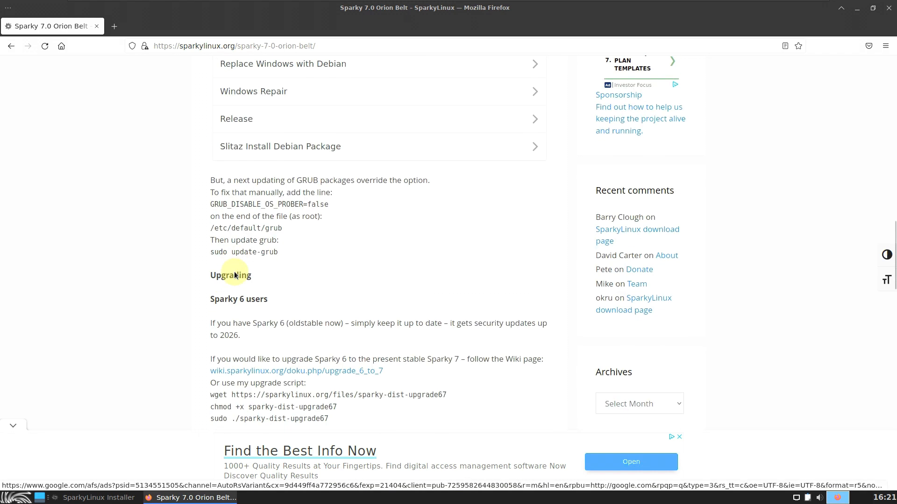
pyautogui.scroll(2, 285, 196)
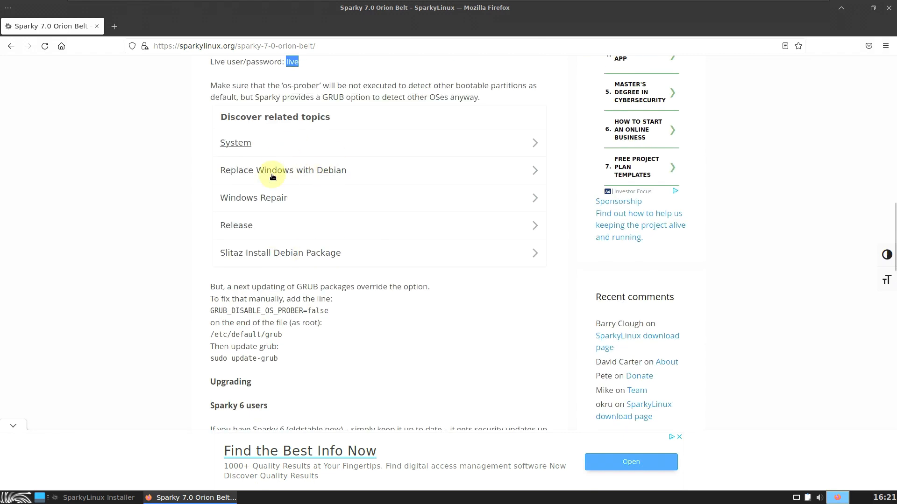
pyautogui.scroll(-3, 231, 313)
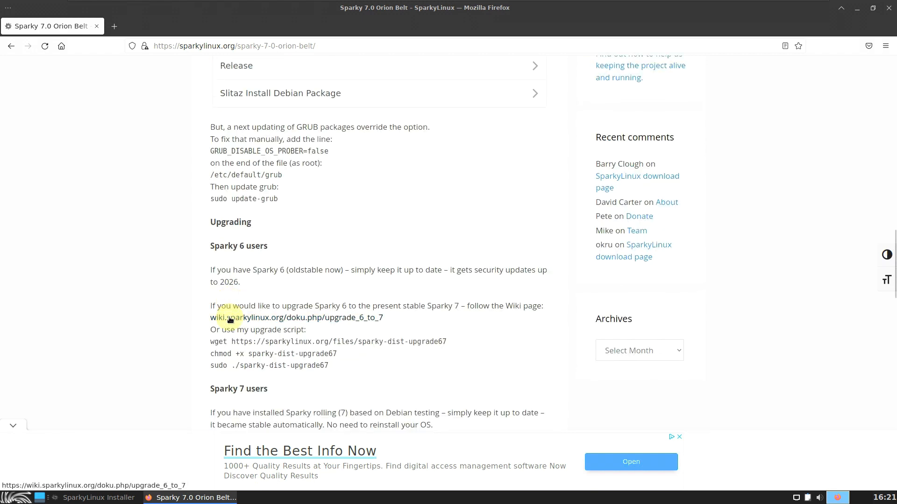
pyautogui.scroll(-1, 238, 266)
pyautogui.scroll(5, 250, 268)
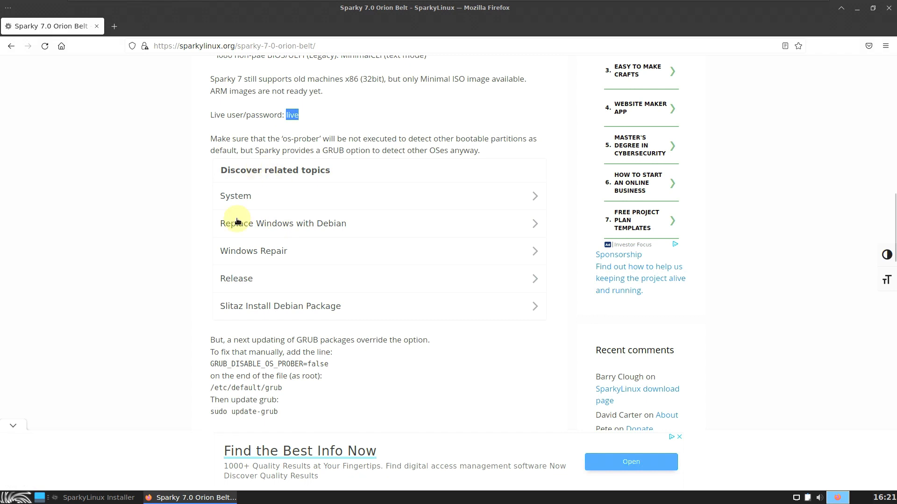
pyautogui.scroll(-4, 255, 286)
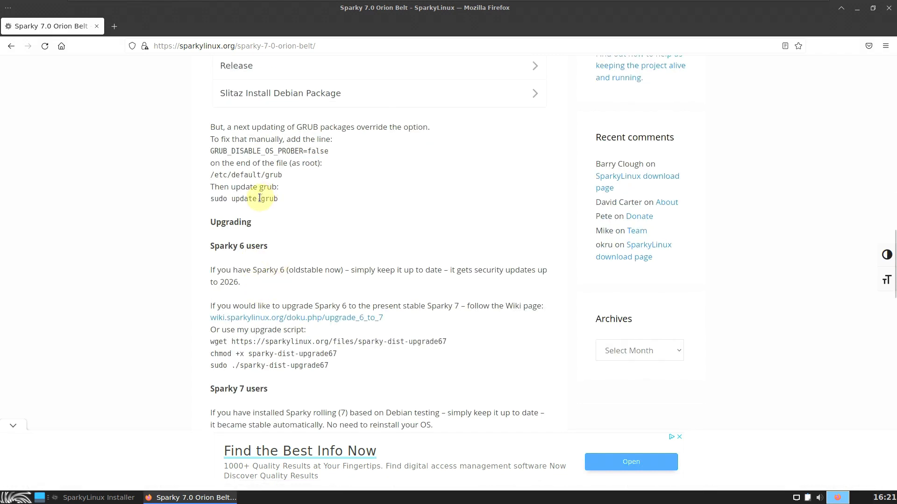
pyautogui.scroll(1, 290, 299)
pyautogui.scroll(-2, 292, 318)
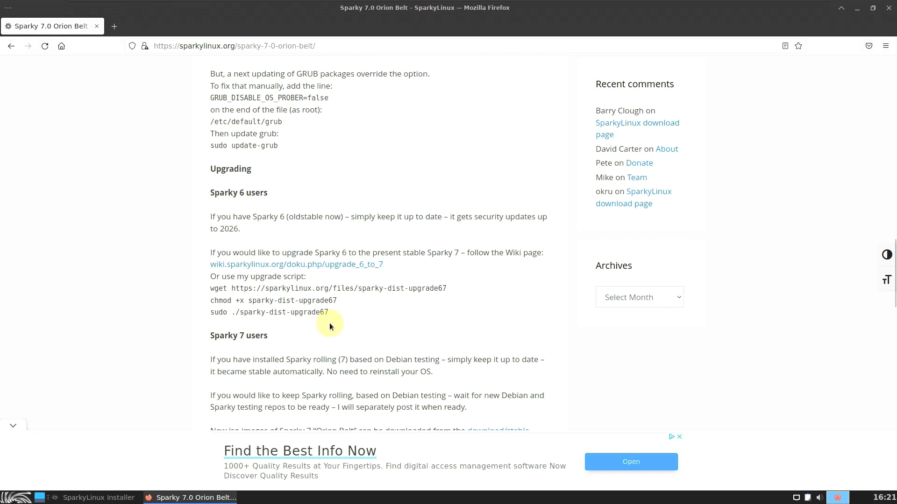
# - Highlight and read the upgrade instructions for Sparky 6 users and the notes for Sparky 7 users
pyautogui.moveTo(329, 312); pyautogui.dragTo(206, 175)
pyautogui.scroll(-5, 411, 238)
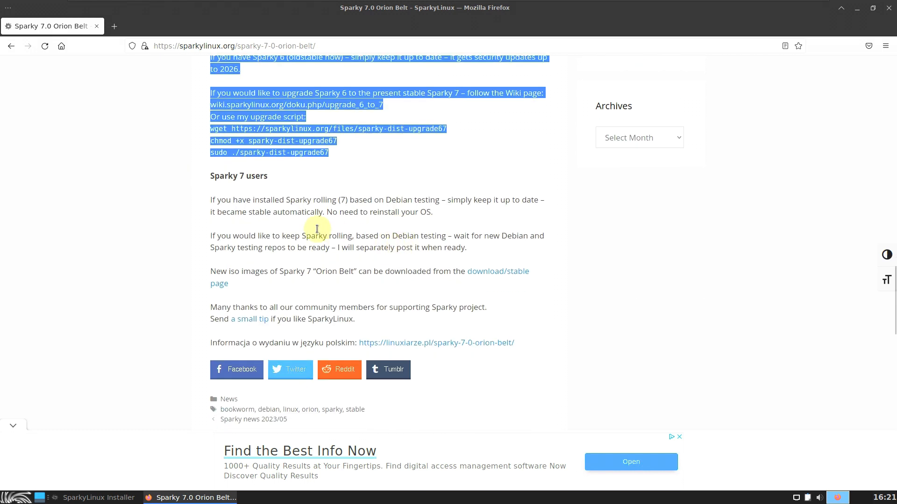
pyautogui.moveTo(211, 175); pyautogui.dragTo(510, 316)
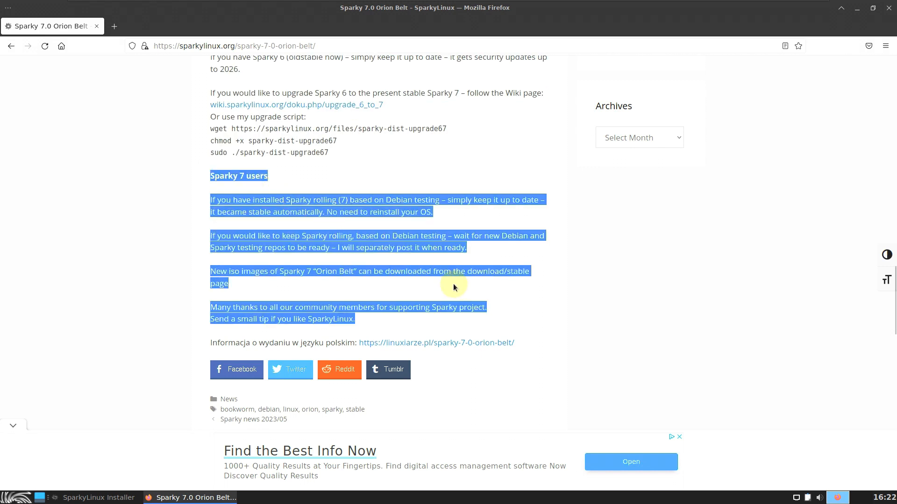
pyautogui.click(469, 288)
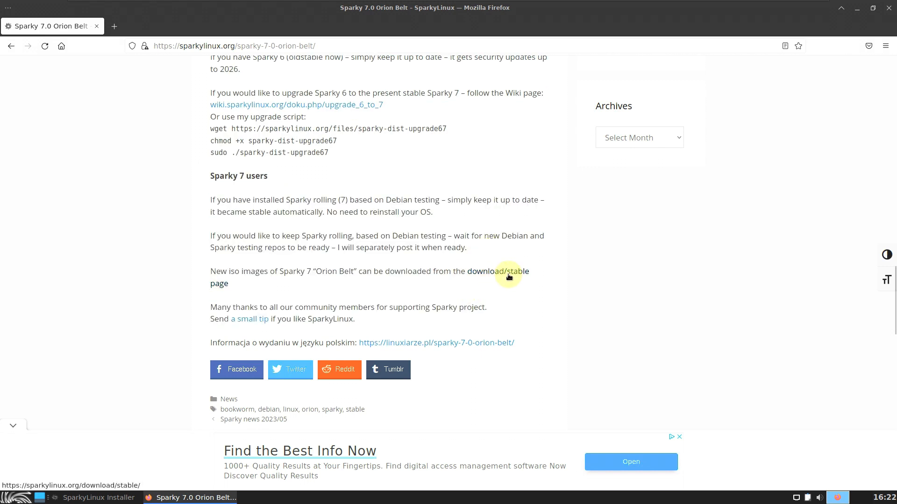
# - Return to the SparkyLinux home page and open the download page for the Stable edition
pyautogui.scroll(10, 296, 288)
pyautogui.scroll(10, 296, 291)
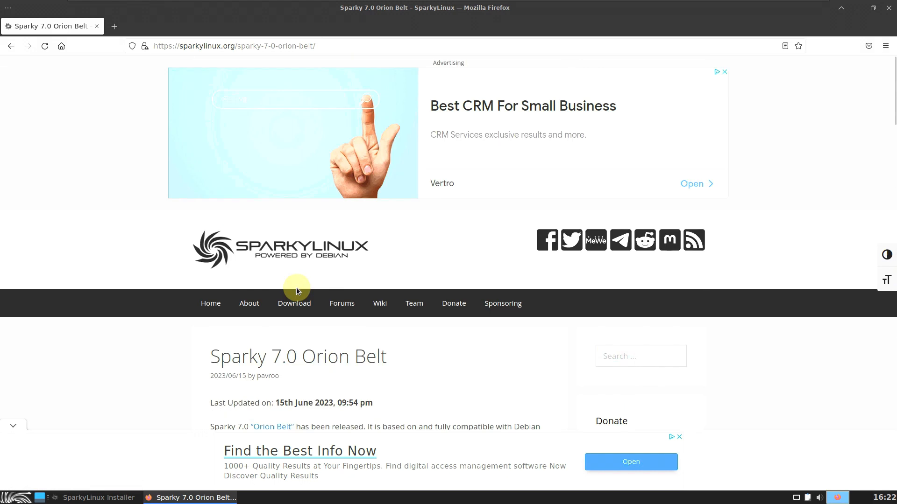
pyautogui.click(11, 49)
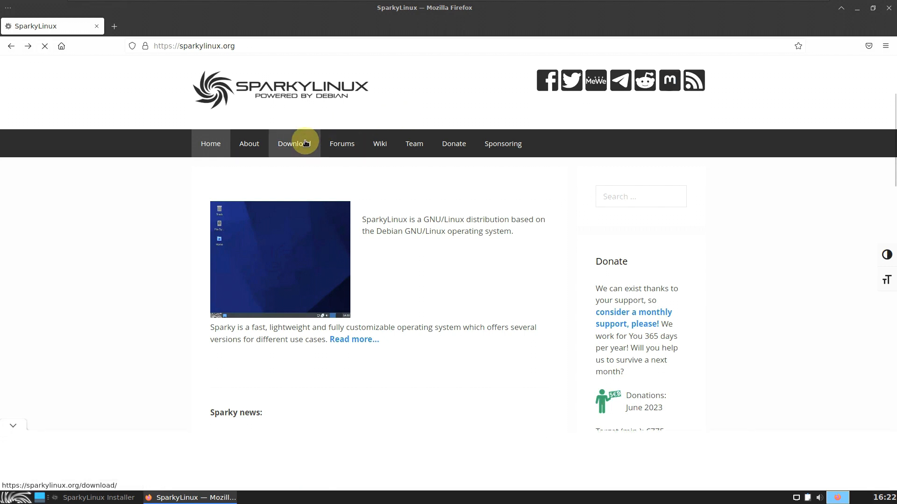
pyautogui.click(294, 154)
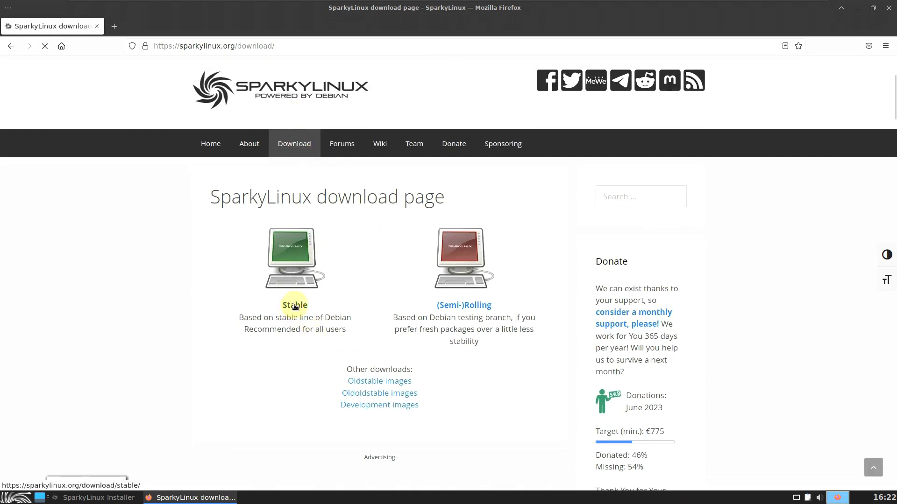
pyautogui.click(294, 306)
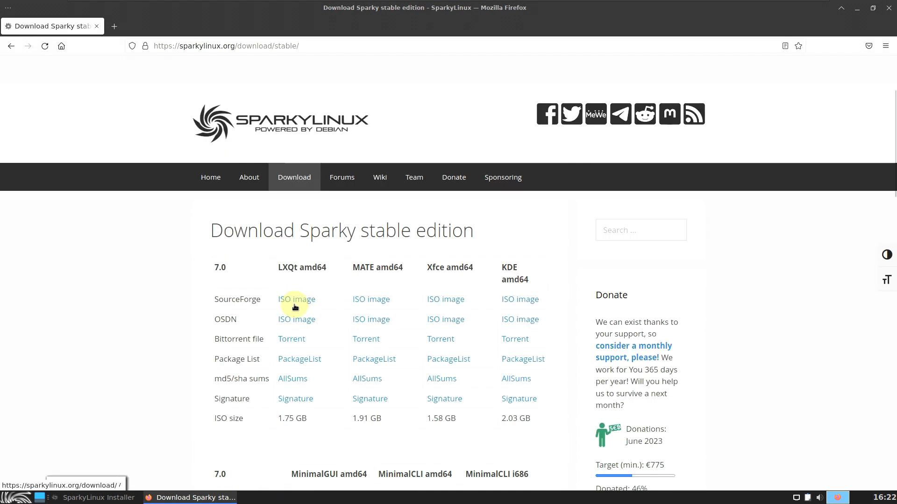
# - Examine the 7.0 download tables, comparing the LXQt, MATE, Xfce, KDE, MinimalGUI and MinimalCLI images and their ISO sizes
pyautogui.doubleClick(228, 235)
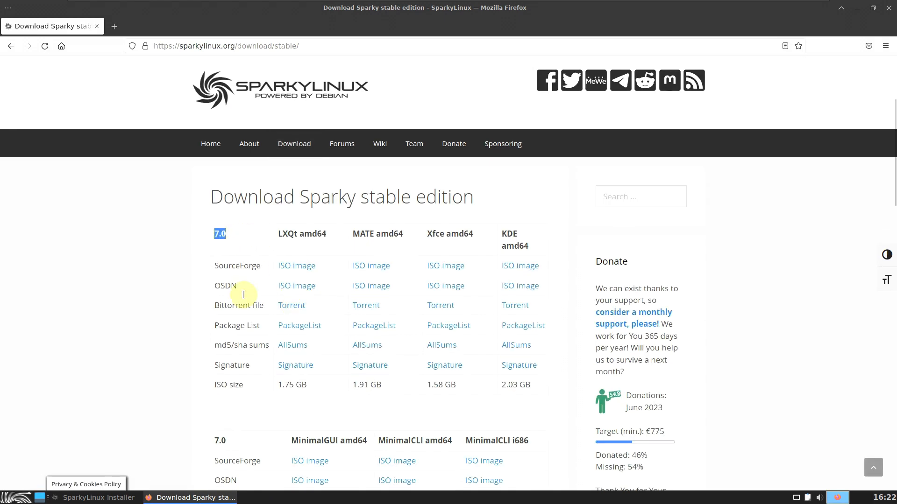
pyautogui.scroll(-5, 243, 298)
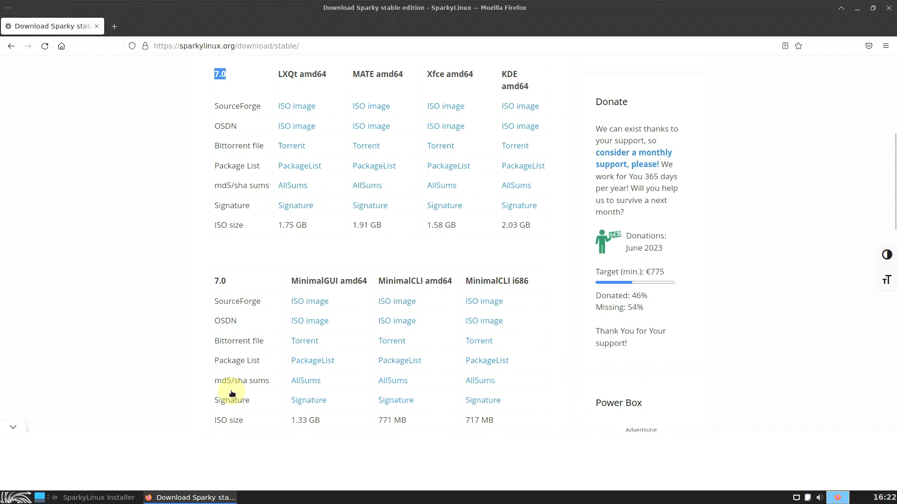
pyautogui.scroll(-4, 318, 216)
pyautogui.scroll(-4, 317, 213)
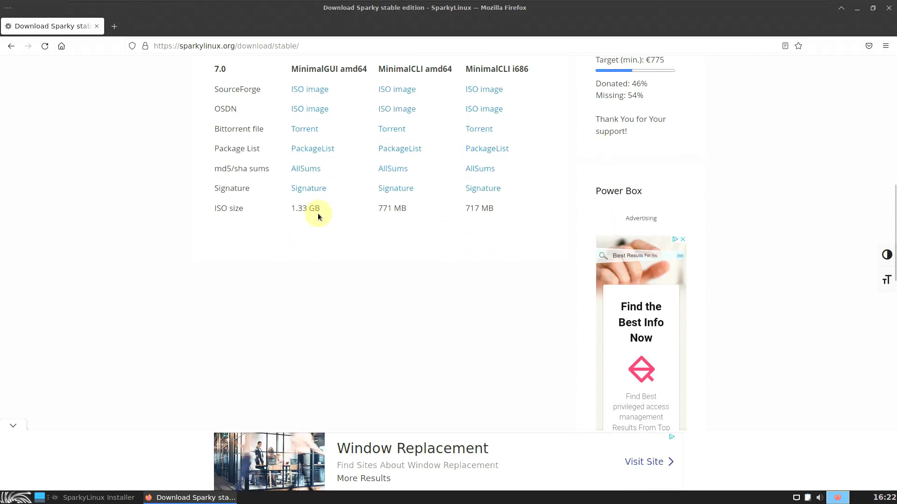
pyautogui.scroll(10, 316, 219)
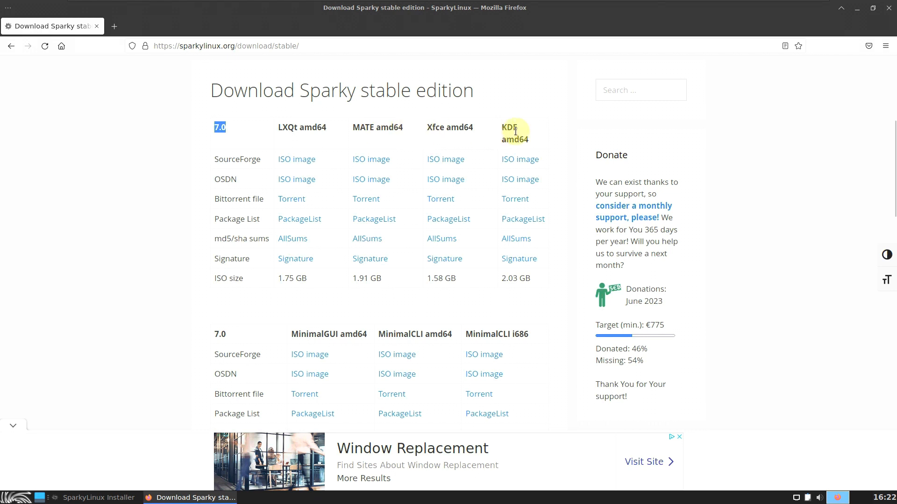
pyautogui.scroll(-2, 392, 178)
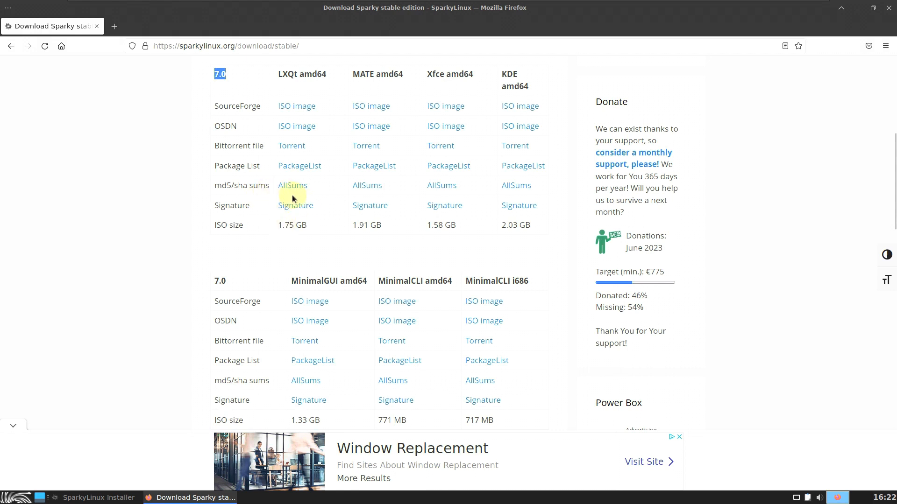
pyautogui.scroll(-2, 322, 190)
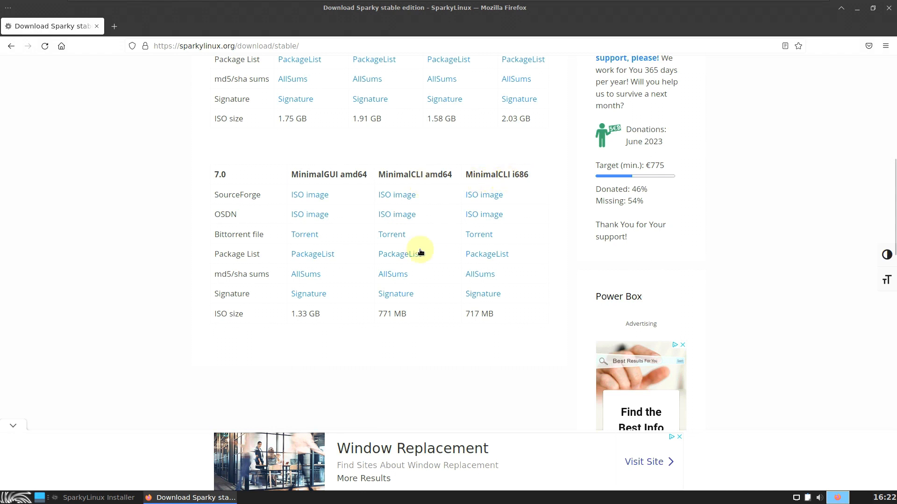
pyautogui.scroll(1, 337, 312)
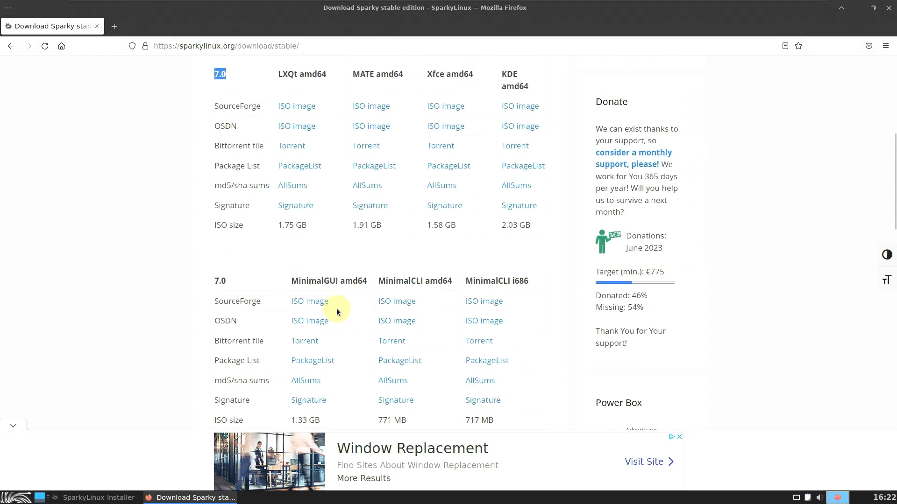
pyautogui.scroll(-1, 313, 304)
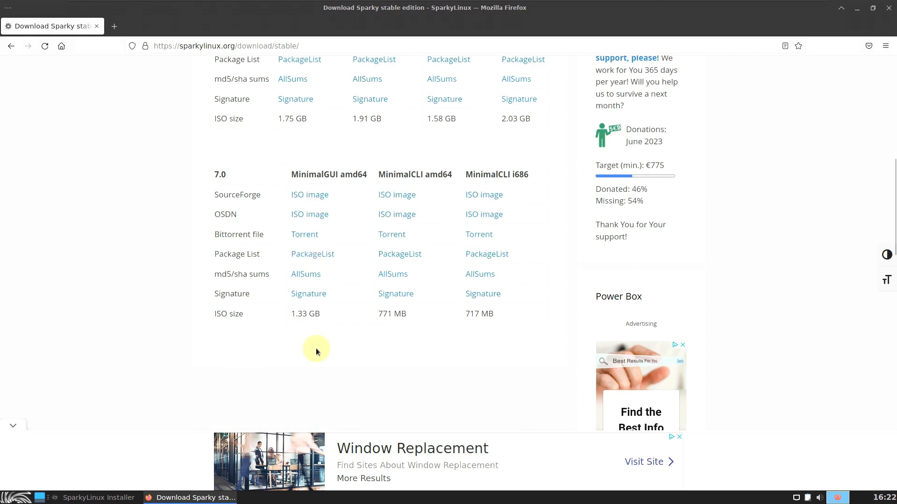
pyautogui.scroll(6, 378, 211)
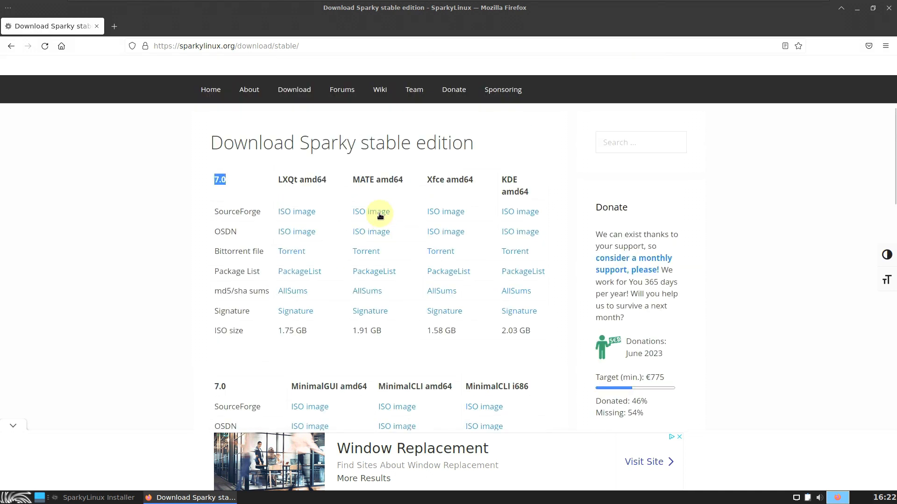
# - Start downloading the Xfce amd64 ISO image from SourceForge and close the duplicate download tab
pyautogui.click(456, 212)
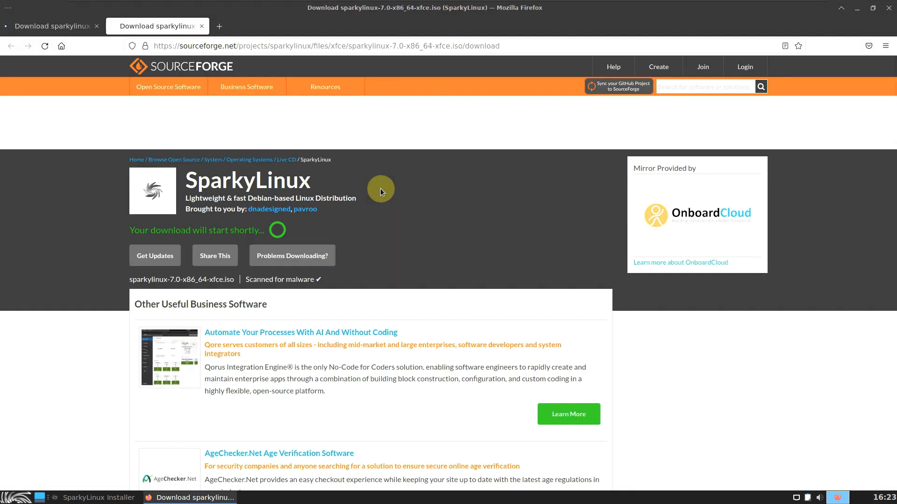
pyautogui.click(40, 26)
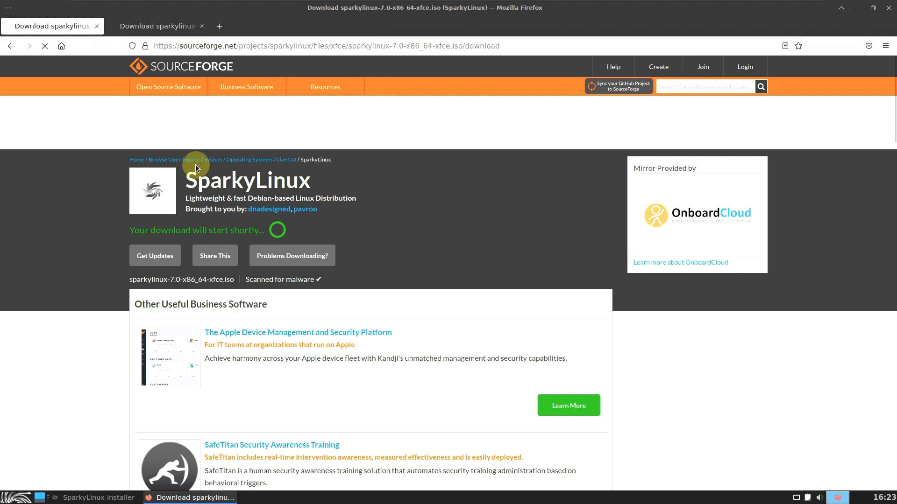
pyautogui.click(156, 25)
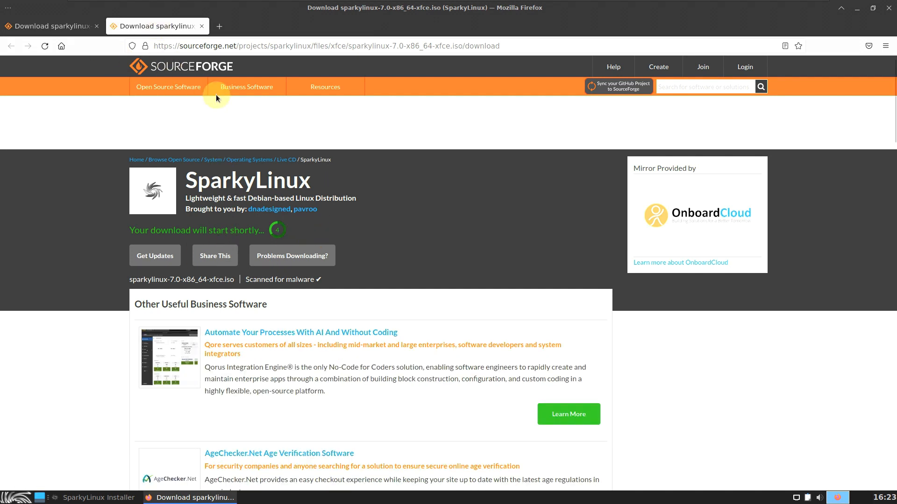
pyautogui.click(202, 26)
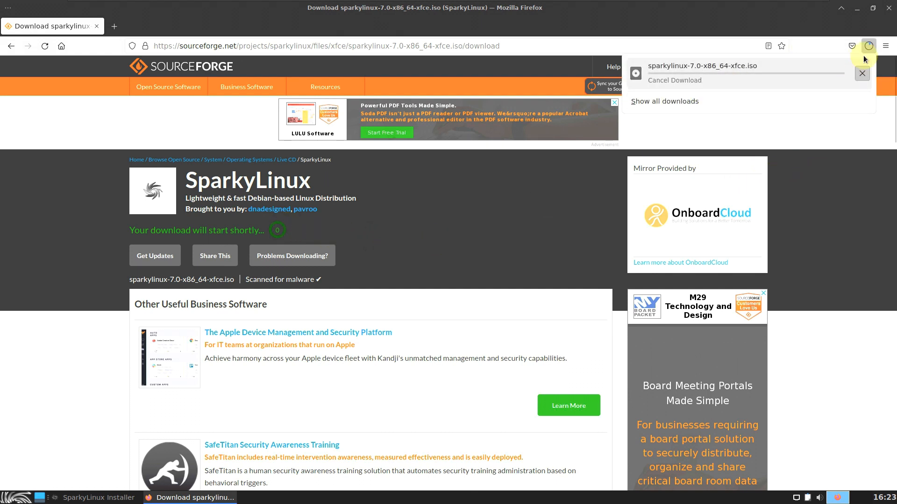
# - Cancel the download of sparkylinux-7.0-x86_64-xfce.iso and close Firefox
pyautogui.click(862, 72)
pyautogui.click(884, 8)
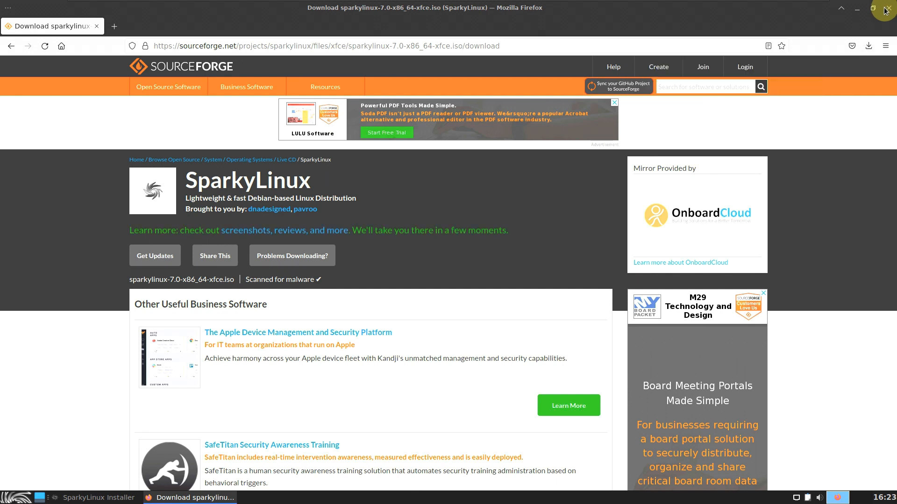
pyautogui.click(884, 8)
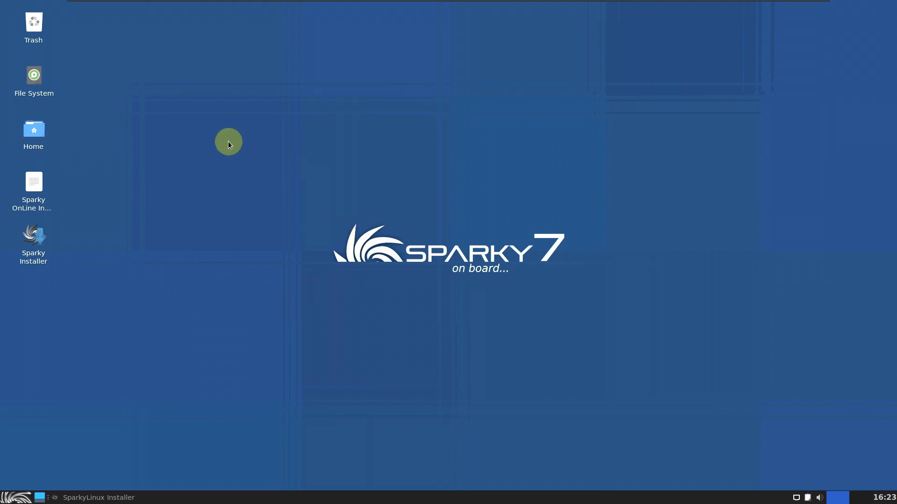
# - Bring back the SparkyLinux Installer, browse the language list, keep American English and continue to the location settings
pyautogui.click(117, 495)
pyautogui.click(760, 103)
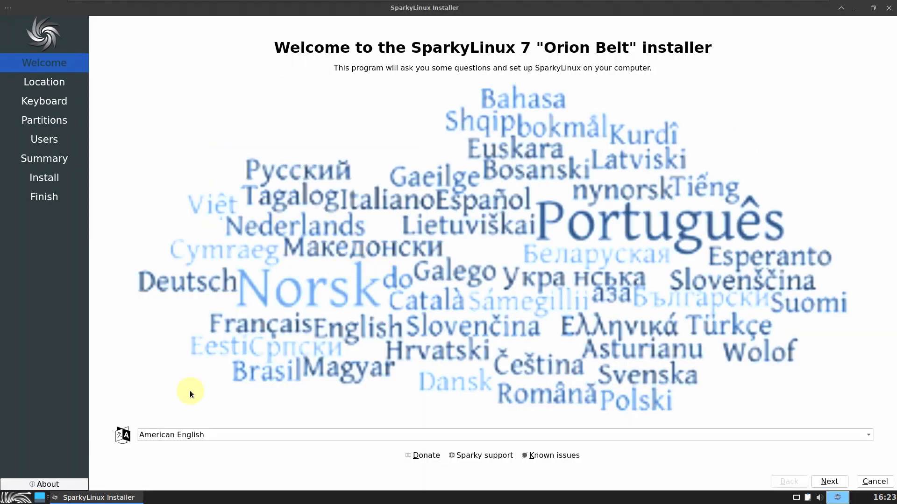
pyautogui.click(201, 435)
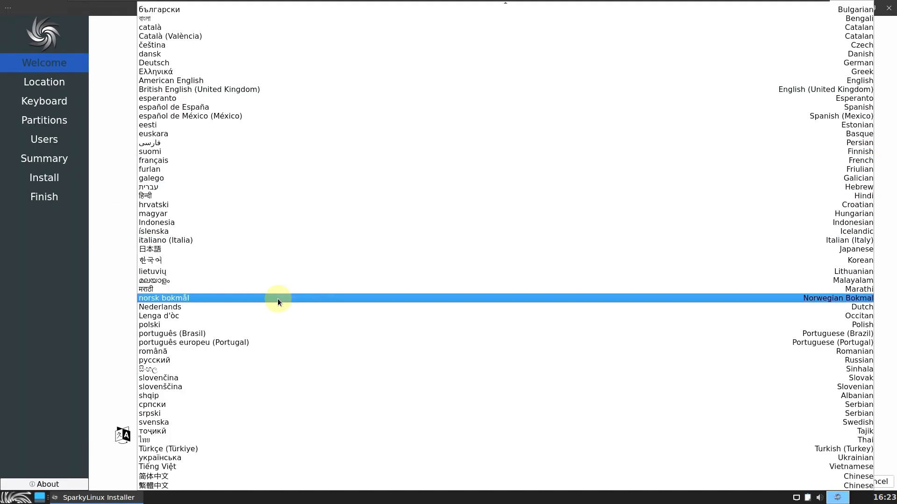
pyautogui.scroll(2, 278, 298)
pyautogui.scroll(-2, 275, 102)
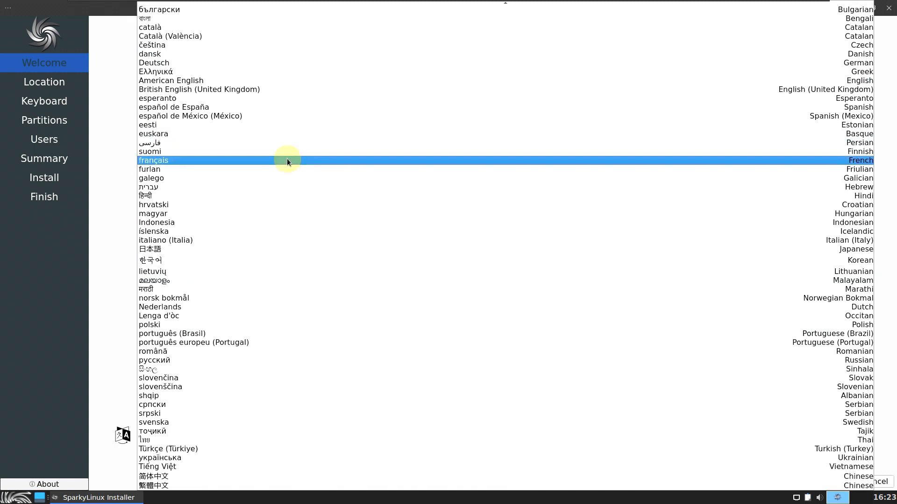
pyautogui.click(102, 280)
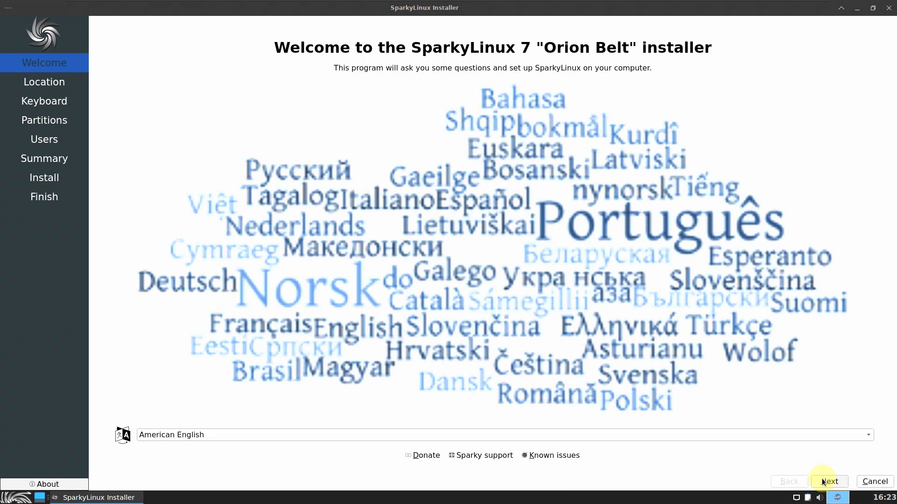
pyautogui.hotkey('alt', 'n')
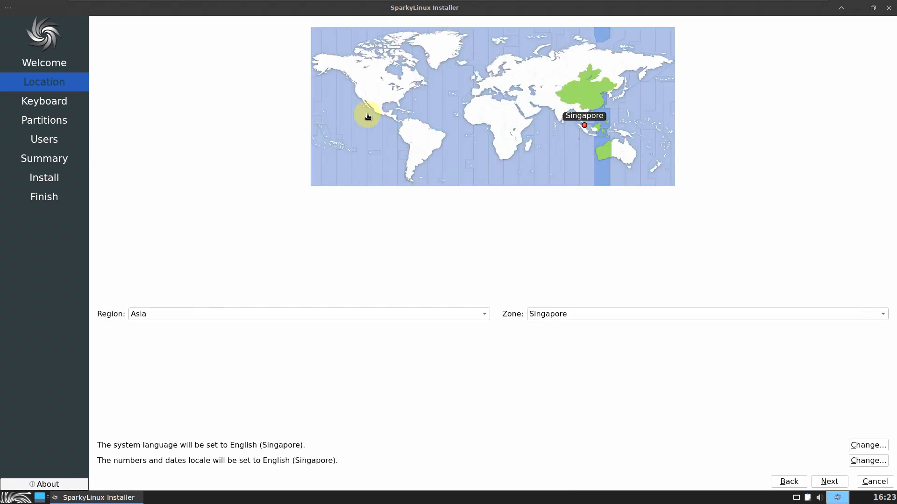
# - Set the time zone to Los Angeles on the map, keeping America as the region
pyautogui.click(355, 99)
pyautogui.click(444, 313)
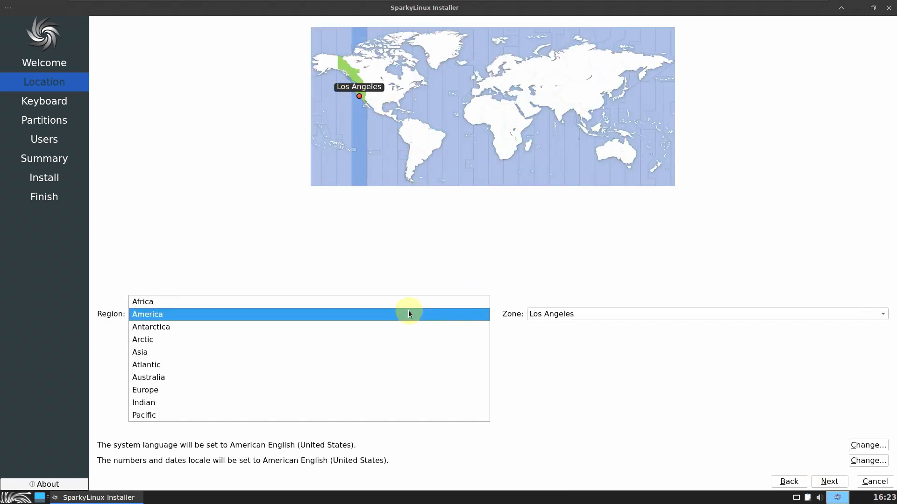
pyautogui.click(326, 247)
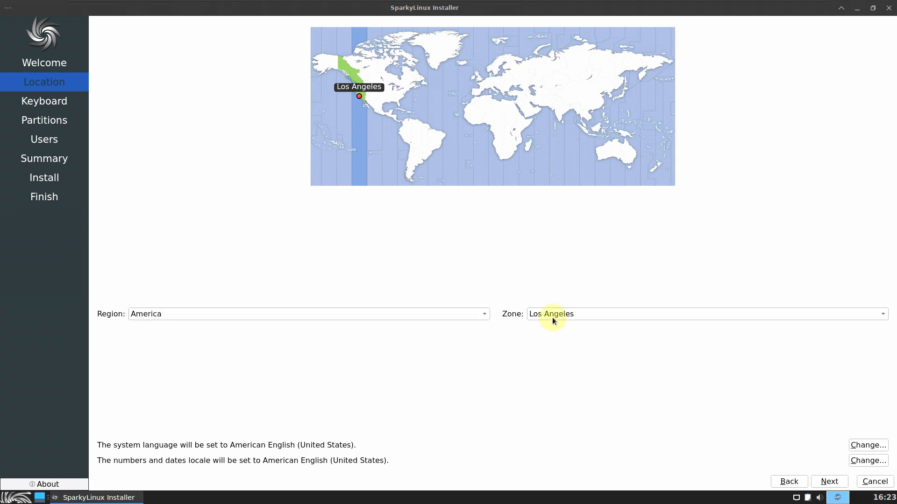
# - Review the system language and number/date locale choices without changing them, and continue to the keyboard settings
pyautogui.click(856, 446)
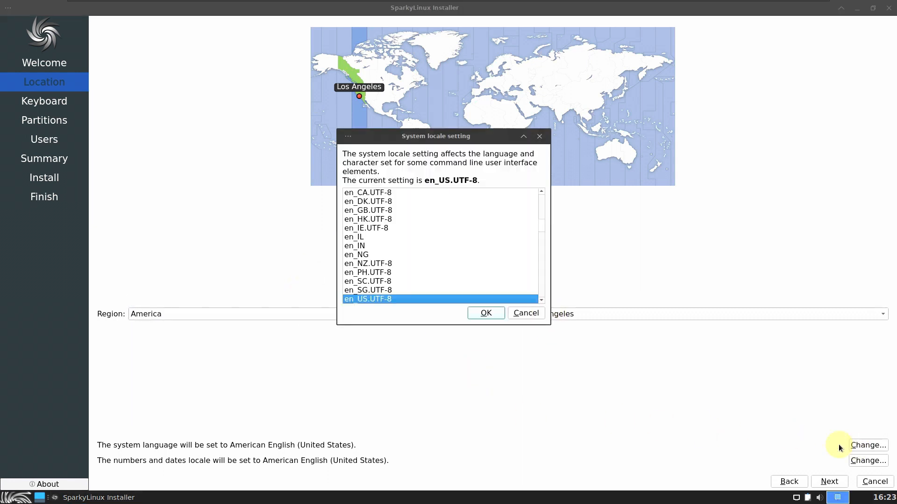
pyautogui.click(519, 316)
pyautogui.click(858, 463)
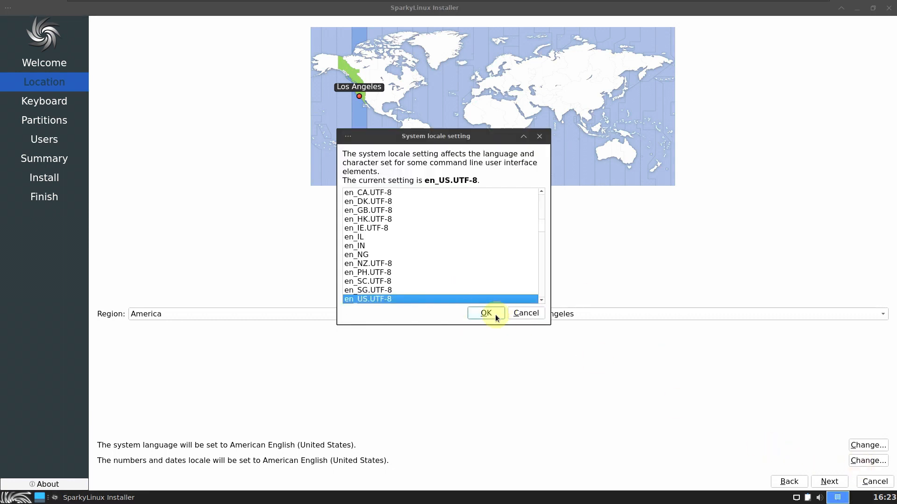
pyautogui.click(525, 314)
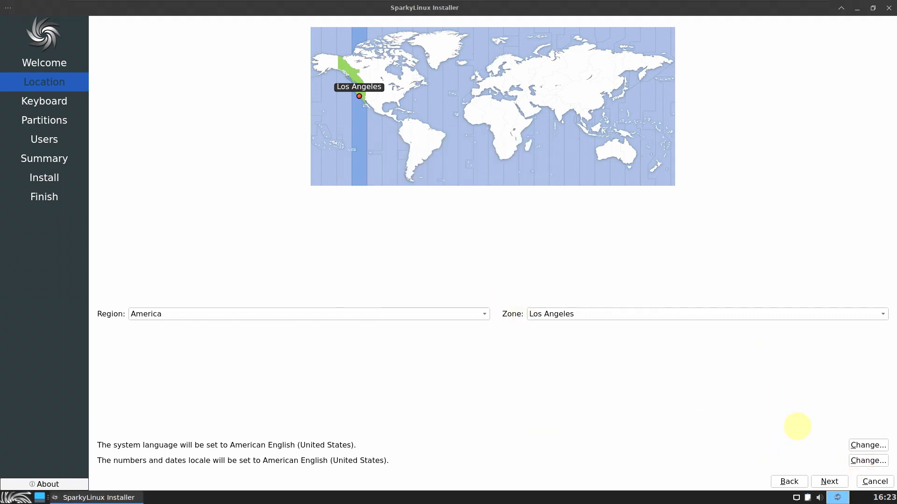
pyautogui.click(829, 481)
# - Browse the keyboard models and layouts, keep Generic 105-key PC with English (US) Default, and continue to partitioning
pyautogui.click(273, 136)
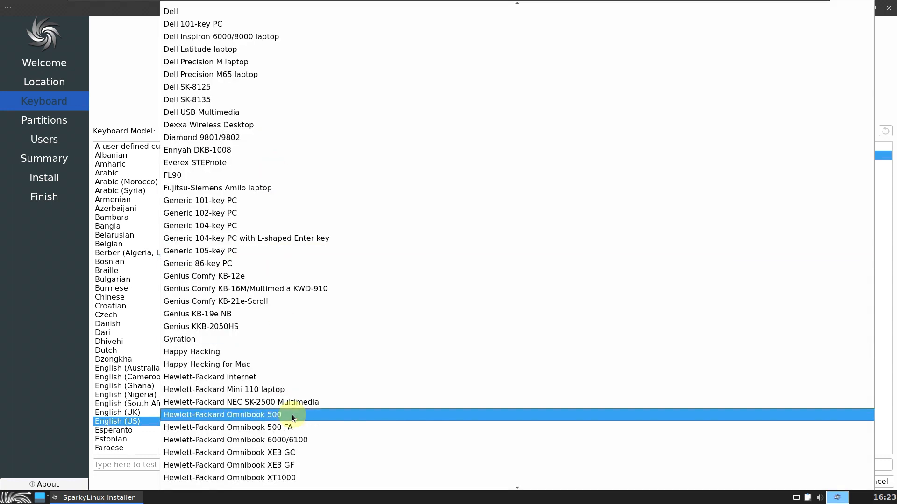
pyautogui.click(133, 49)
pyautogui.scroll(-2, 408, 242)
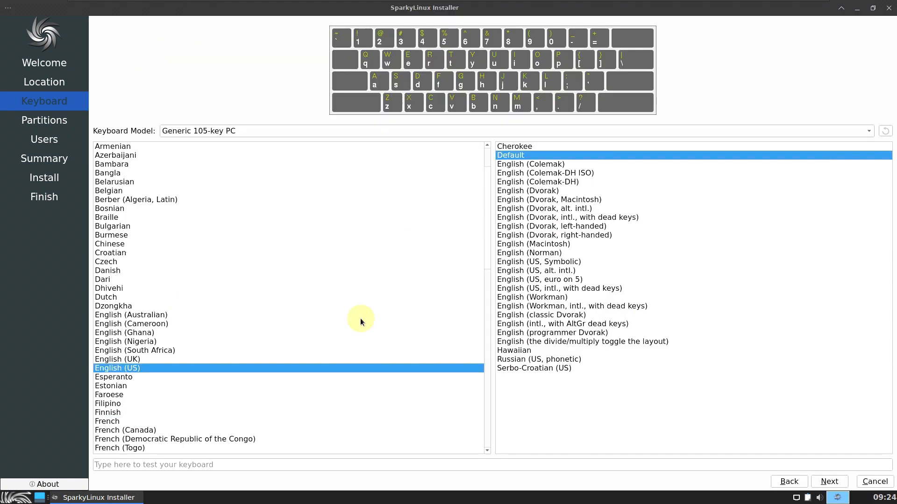
pyautogui.click(470, 464)
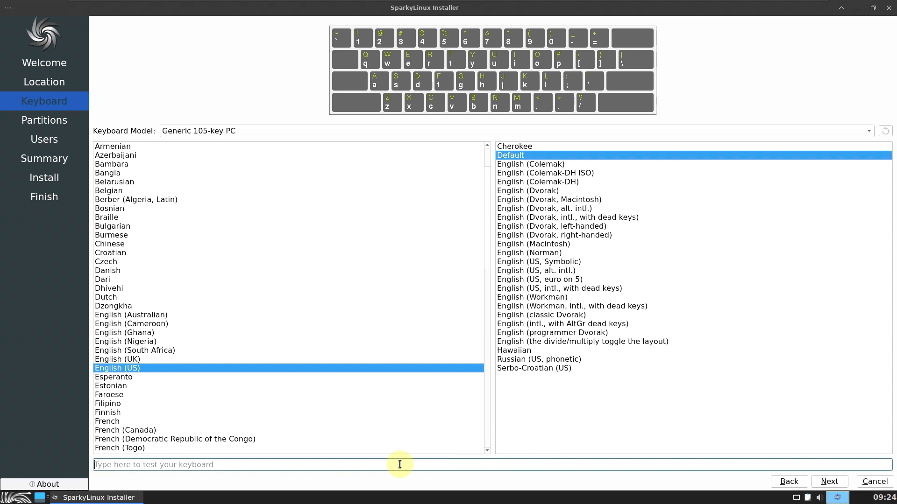
pyautogui.click(828, 482)
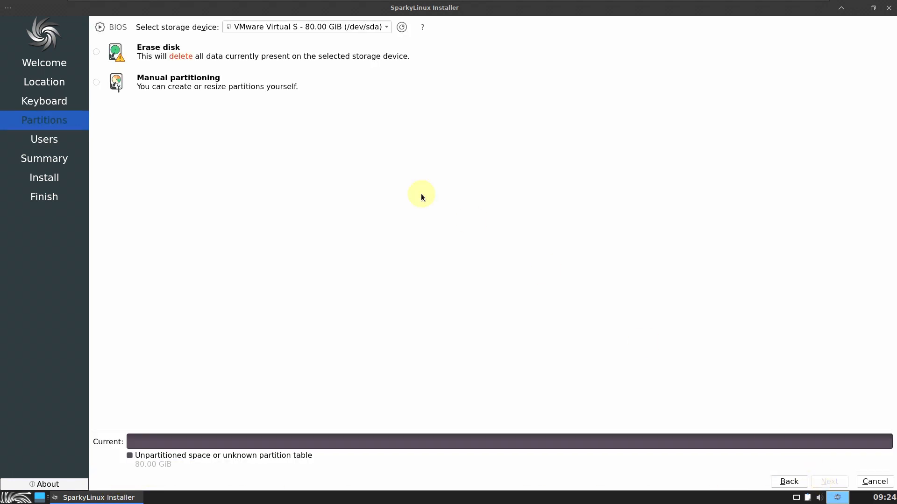
# - Compare the erase-disk and manual partitioning options, choosing to erase the VMware Virtual S disk (/dev/sda) with No Swap
pyautogui.click(98, 52)
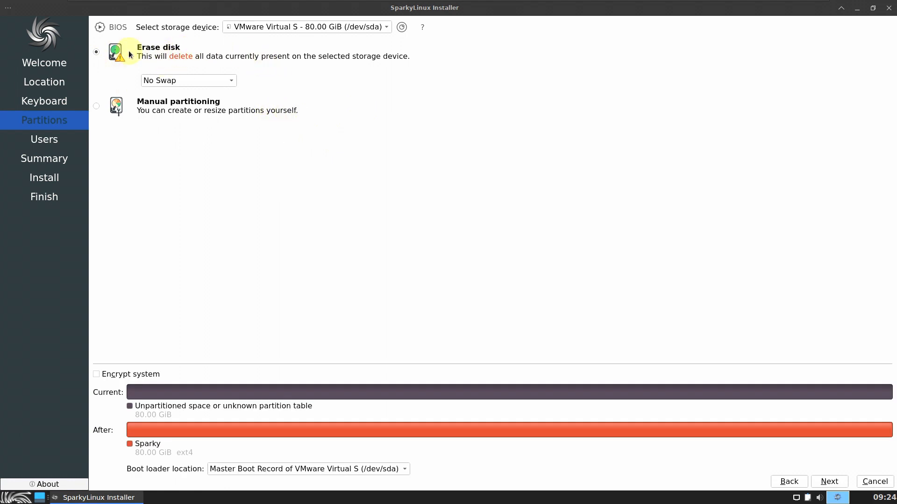
pyautogui.click(195, 107)
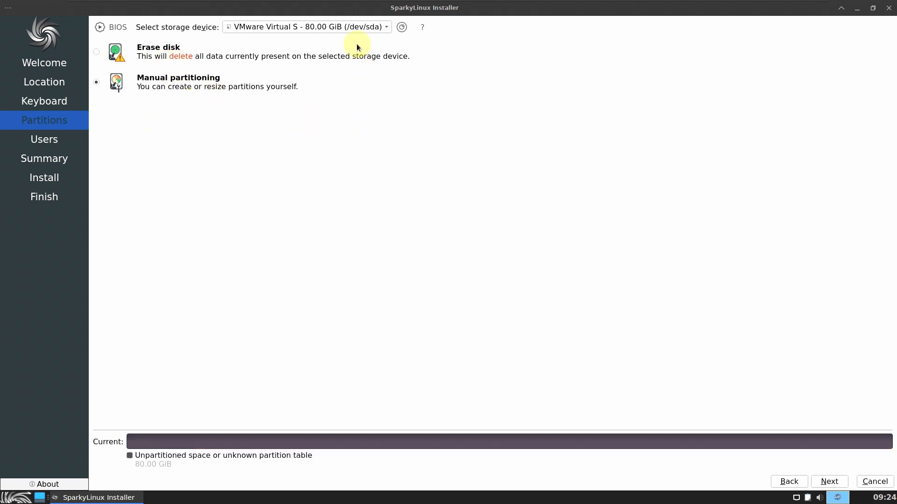
pyautogui.click(321, 28)
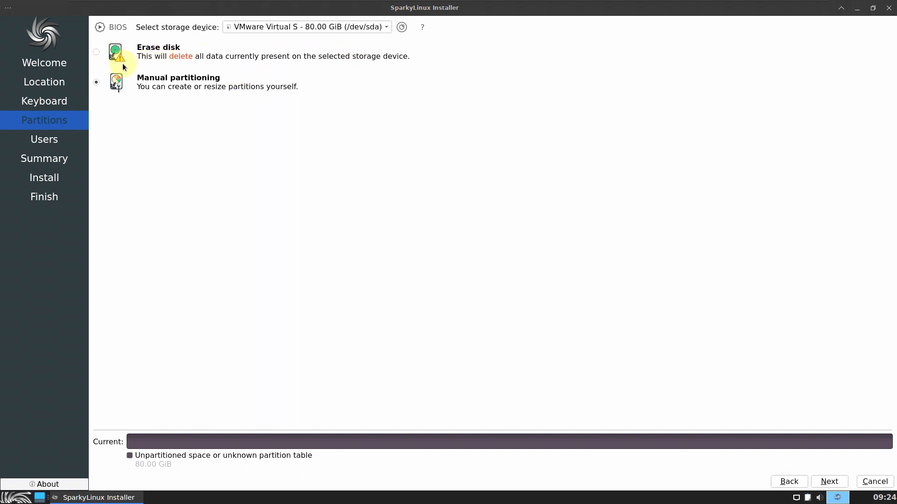
pyautogui.click(97, 52)
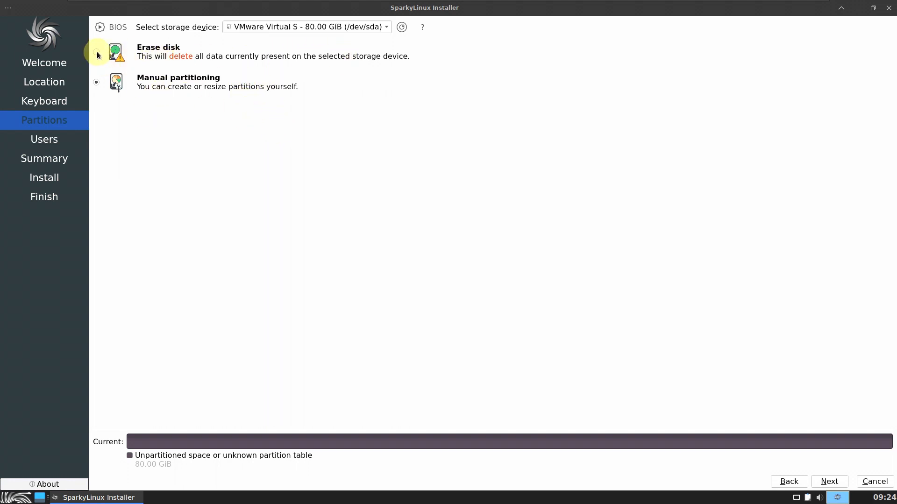
pyautogui.click(174, 79)
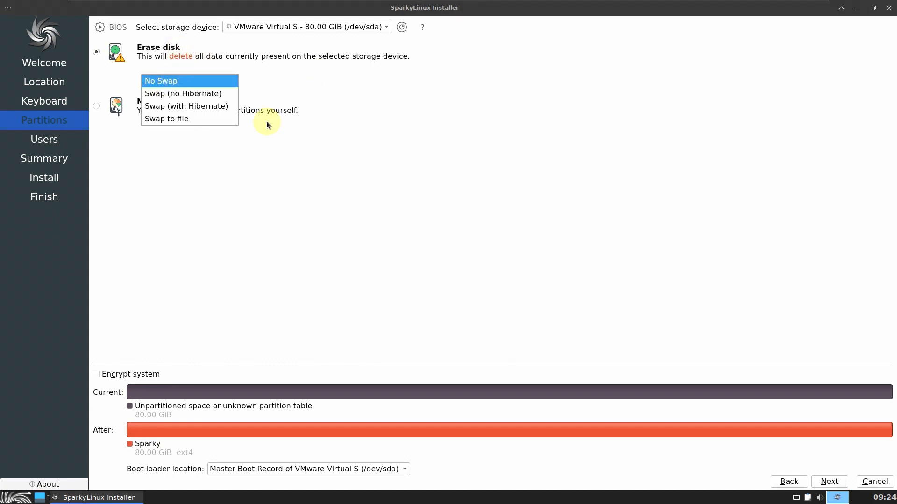
pyautogui.click(400, 158)
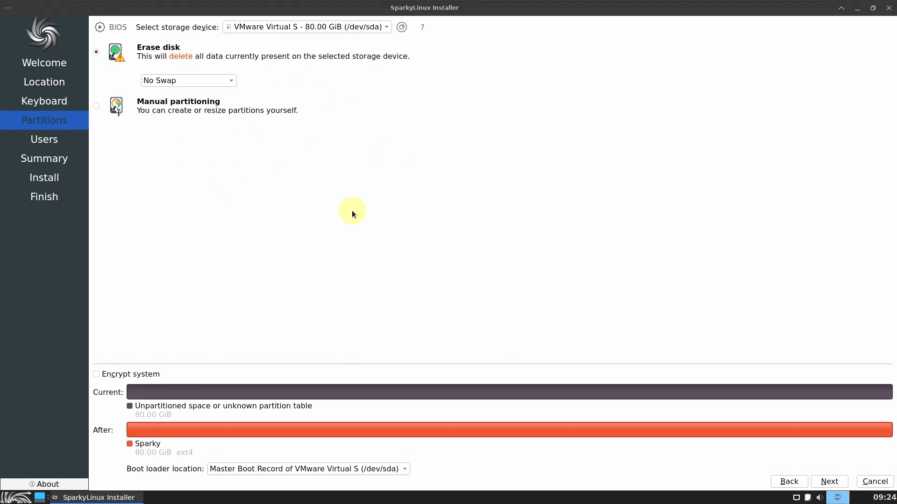
# - Check the encryption and boot loader choices, keep encryption off and the Master Boot Record location, and continue to the user settings
pyautogui.click(155, 375)
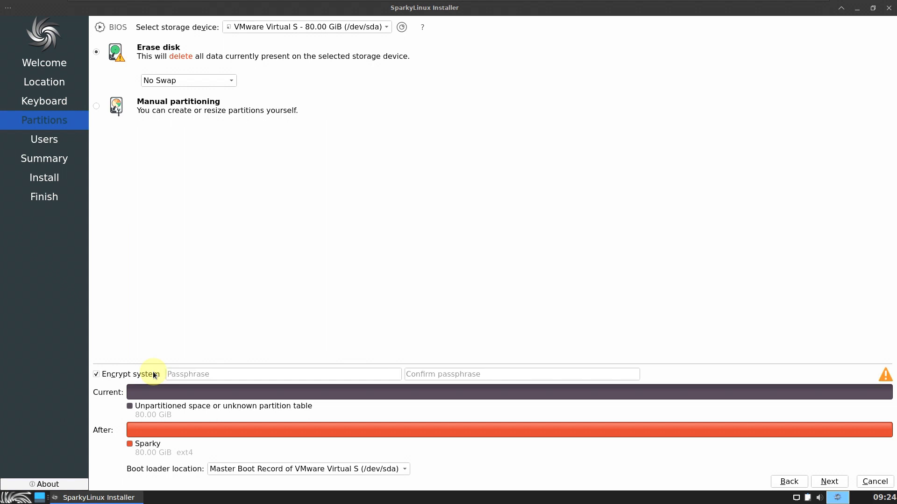
pyautogui.click(154, 375)
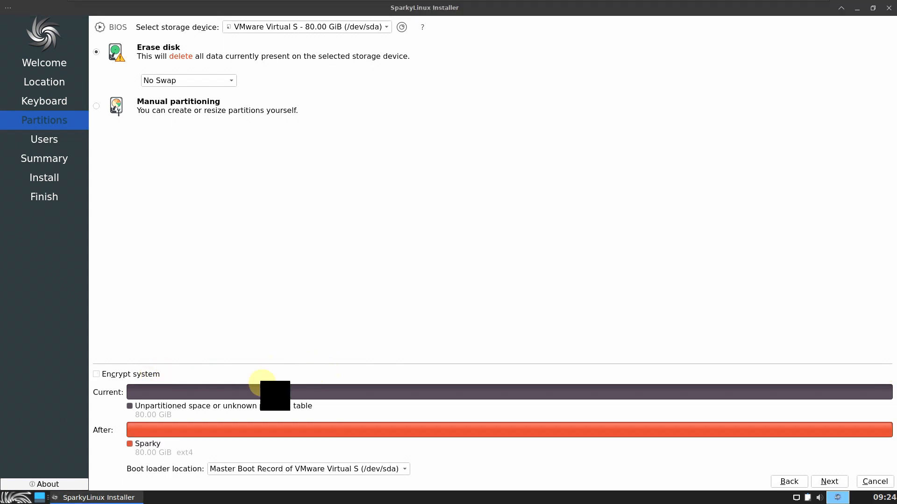
pyautogui.click(270, 469)
pyautogui.click(283, 456)
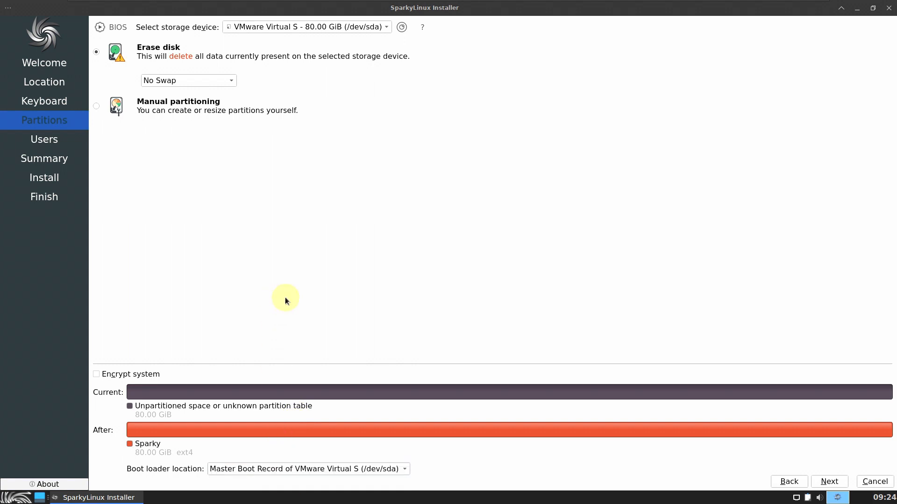
pyautogui.click(379, 473)
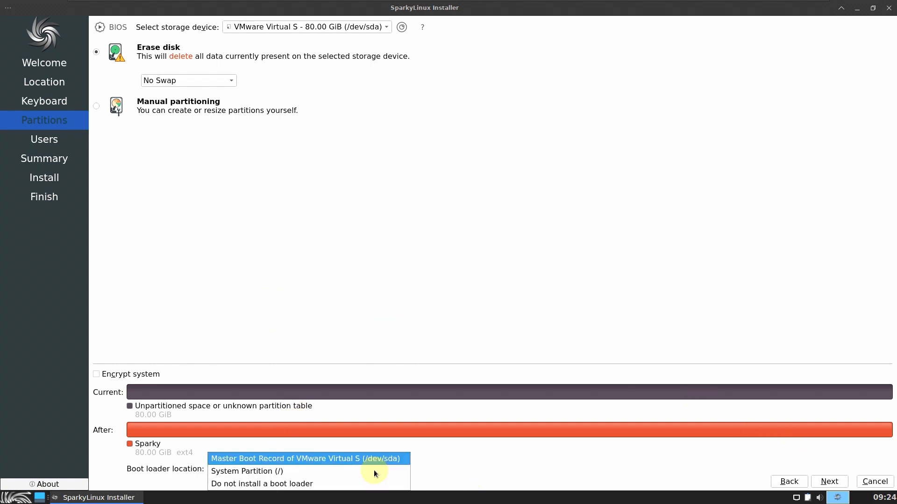
pyautogui.click(406, 300)
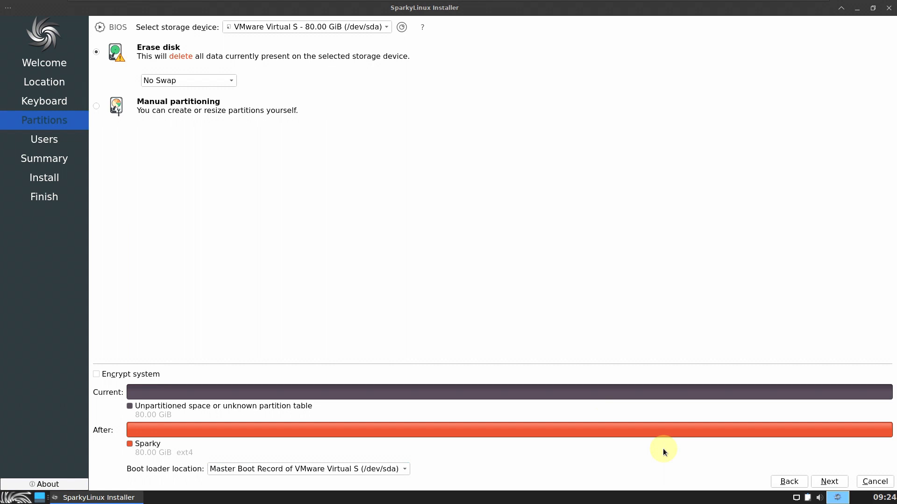
pyautogui.click(829, 481)
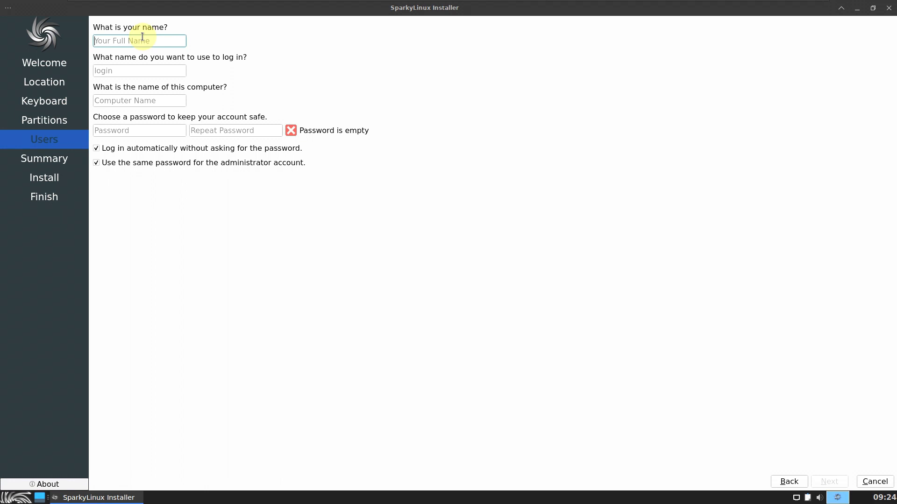
# - Fill in the user's full name and remove the virtual-platform suffix from the suggested computer name
pyautogui.write('runboxing')
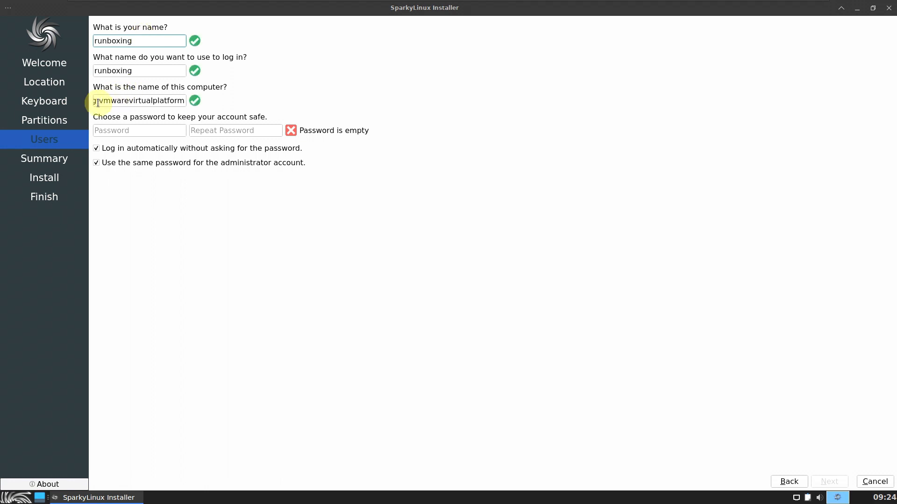
pyautogui.moveTo(96, 100); pyautogui.dragTo(206, 108)
pyautogui.press('BackSpace')
# - Enter and repeat the account password, keeping the same password for the administrator account
pyautogui.click(125, 134)
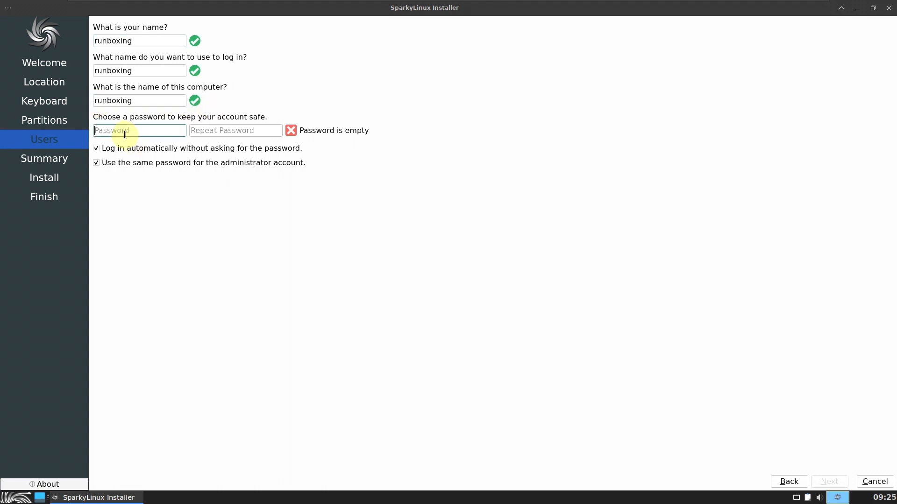
pyautogui.write('*****')
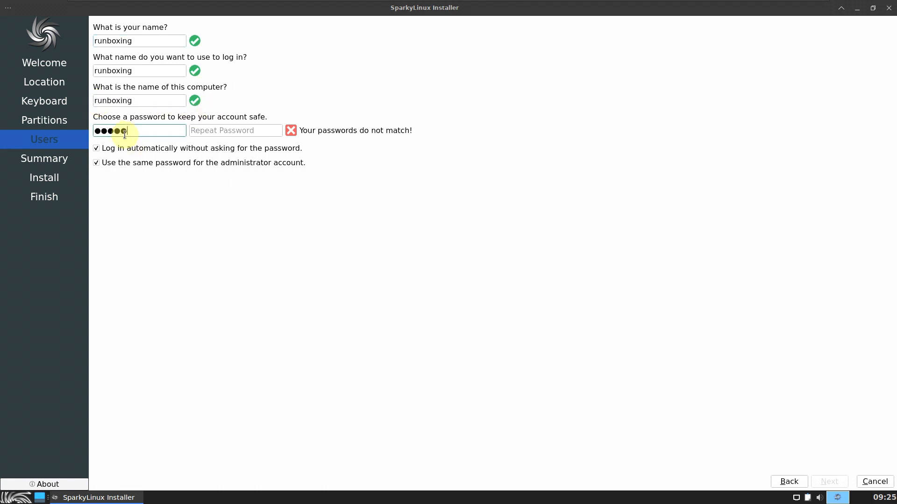
pyautogui.click(196, 131)
pyautogui.write('*****')
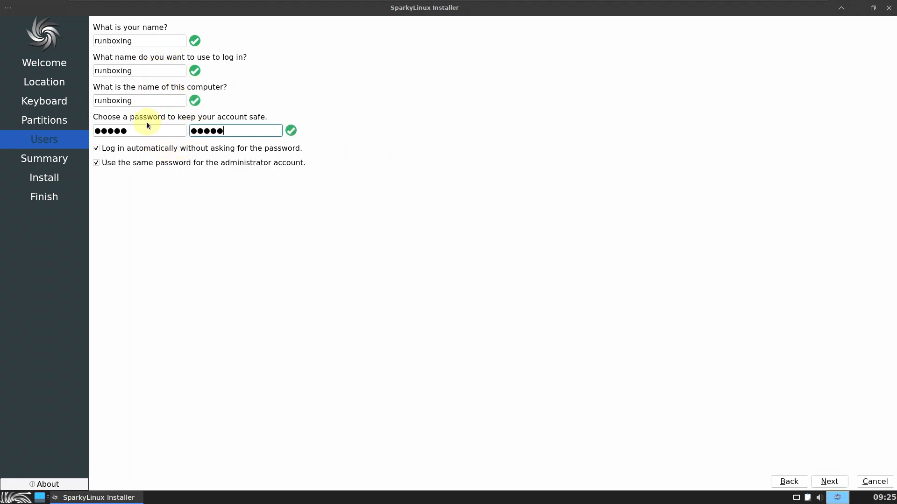
pyautogui.click(143, 165)
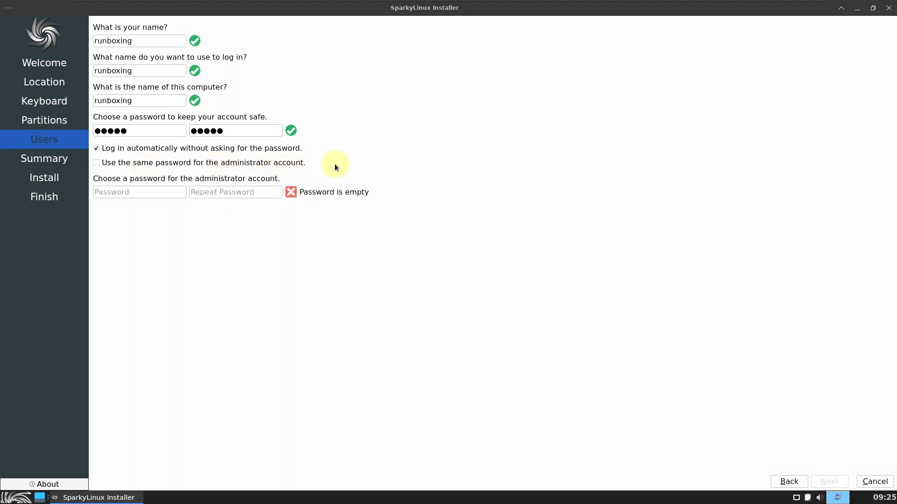
pyautogui.click(142, 167)
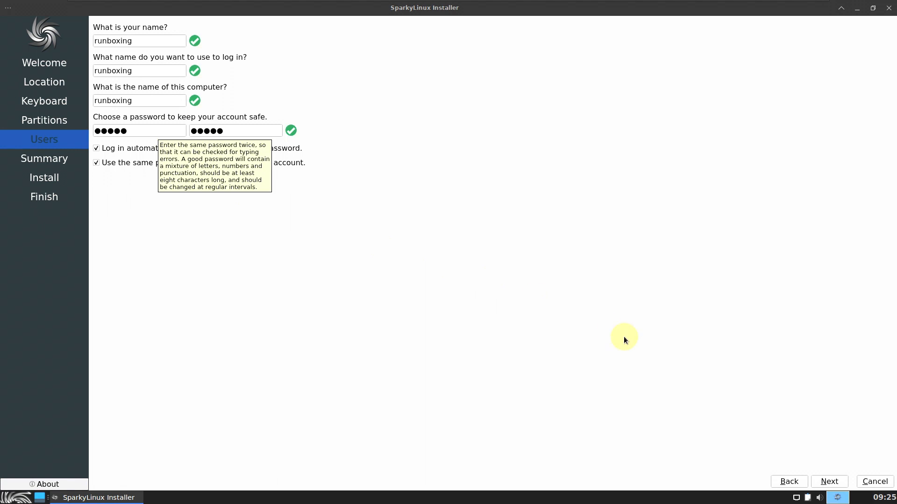
# - Open the installation summary for review, then cancel the installation and quit the installer
pyautogui.click(826, 481)
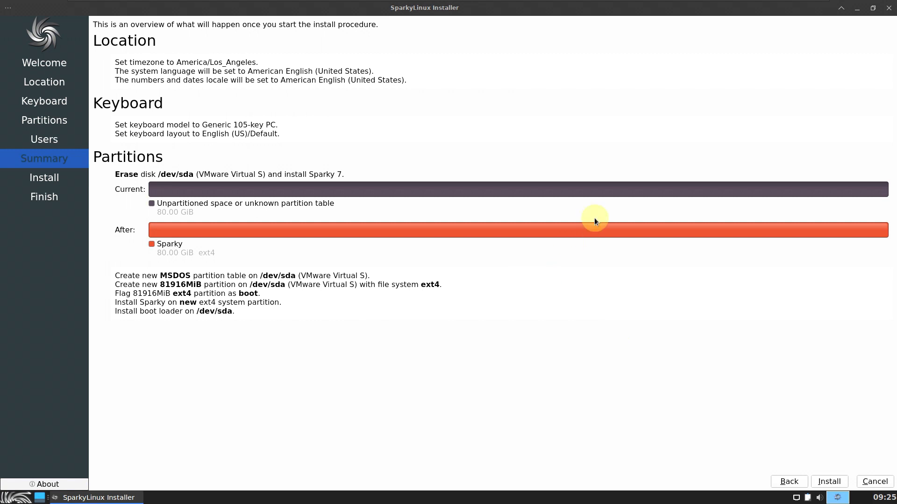
pyautogui.click(883, 15)
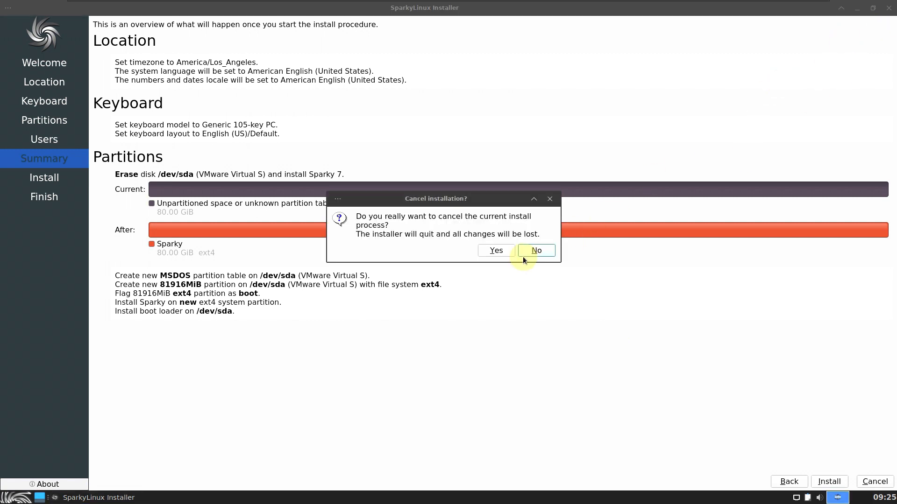
pyautogui.click(508, 251)
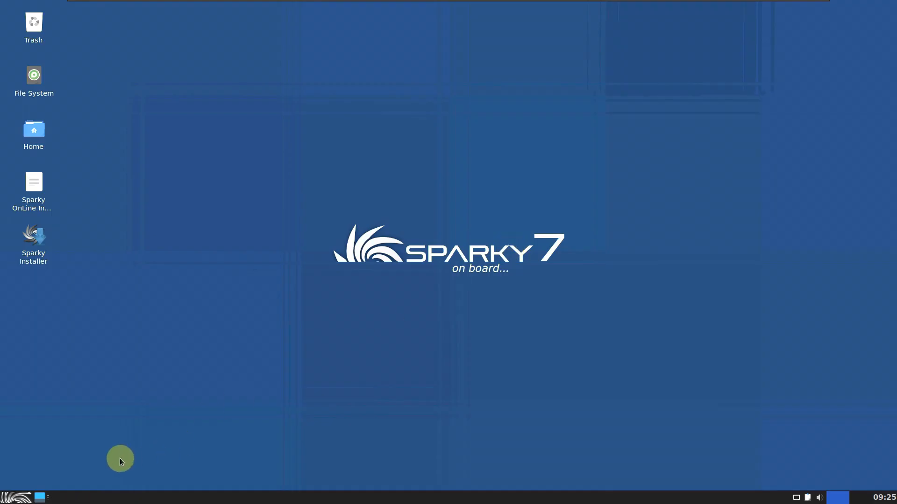
# - Check the Xfce panel's version in its About information, then dismiss it
pyautogui.rightClick(278, 498)
pyautogui.moveTo(295, 492)
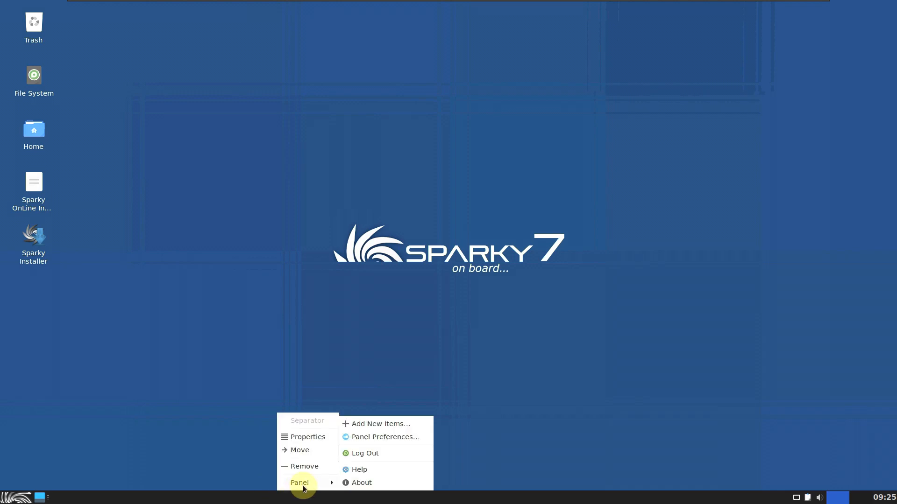
pyautogui.click(352, 483)
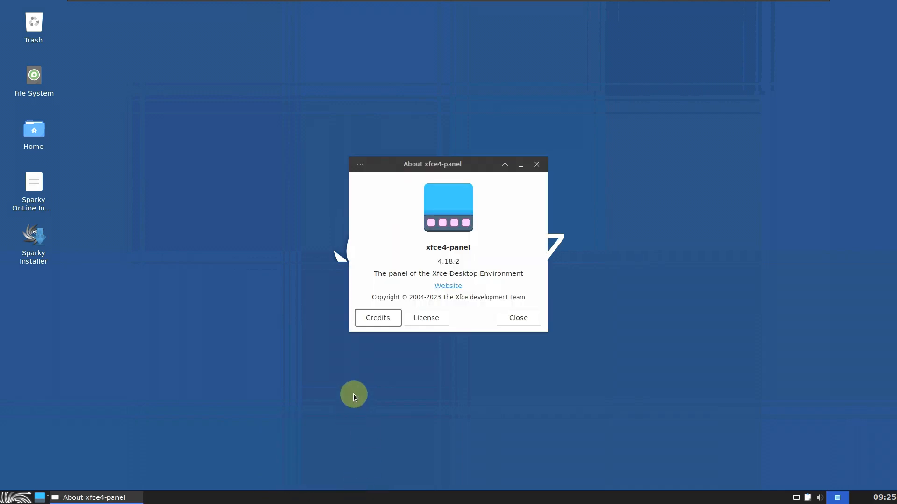
pyautogui.click(536, 164)
# - Set the desktop wallpaper to the autumn park photo with the bench from the artwork folder
pyautogui.rightClick(373, 112)
pyautogui.click(415, 235)
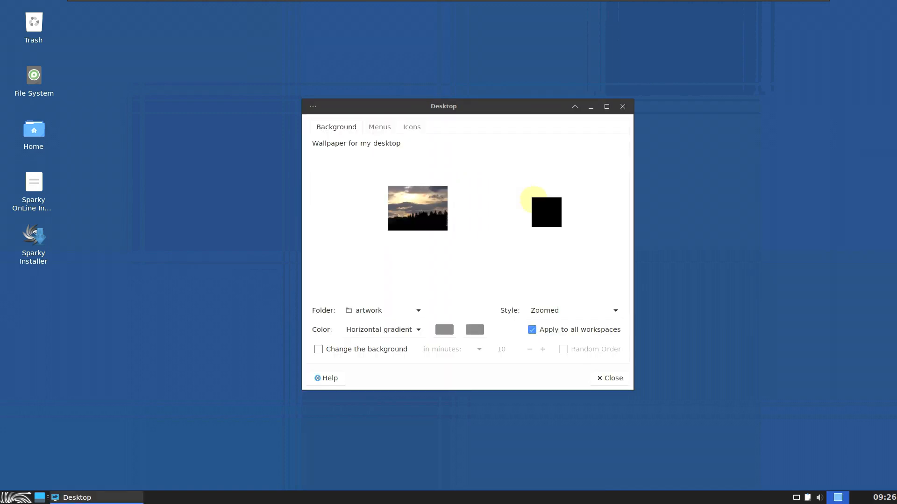
pyautogui.click(606, 106)
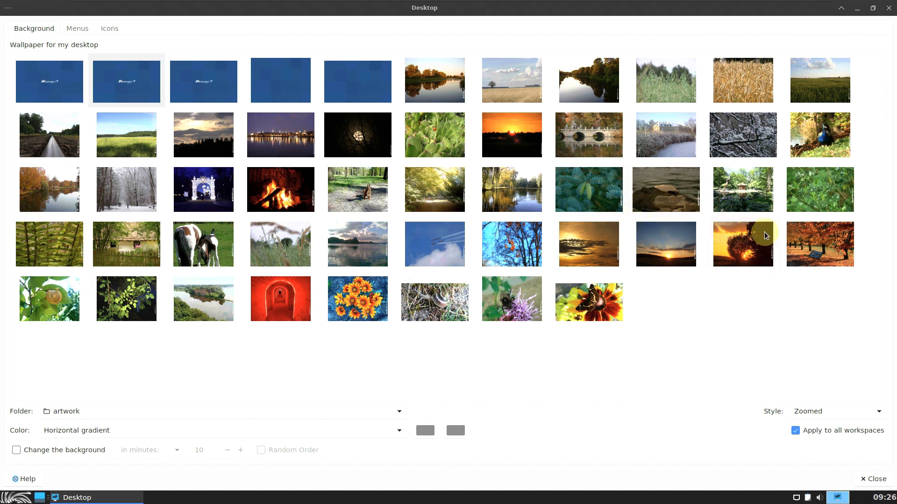
pyautogui.click(805, 242)
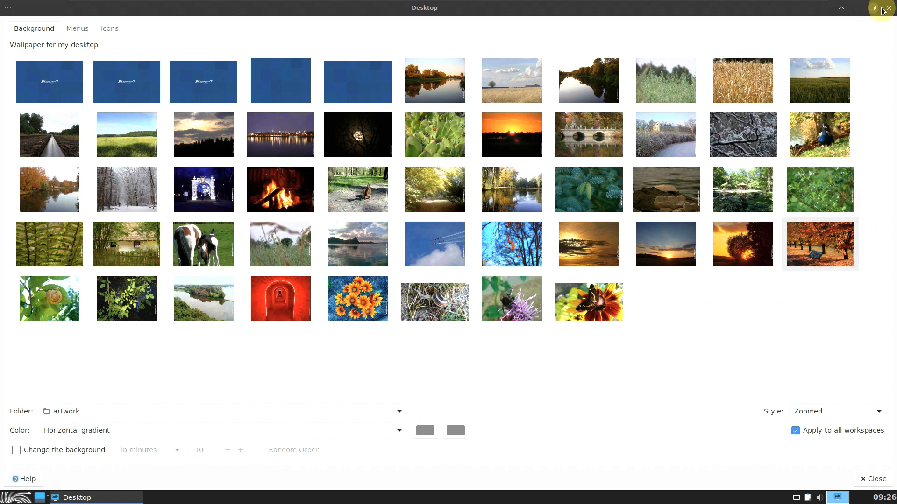
# - Review the desktop's menu and icon settings, then close the desktop settings
pyautogui.click(79, 30)
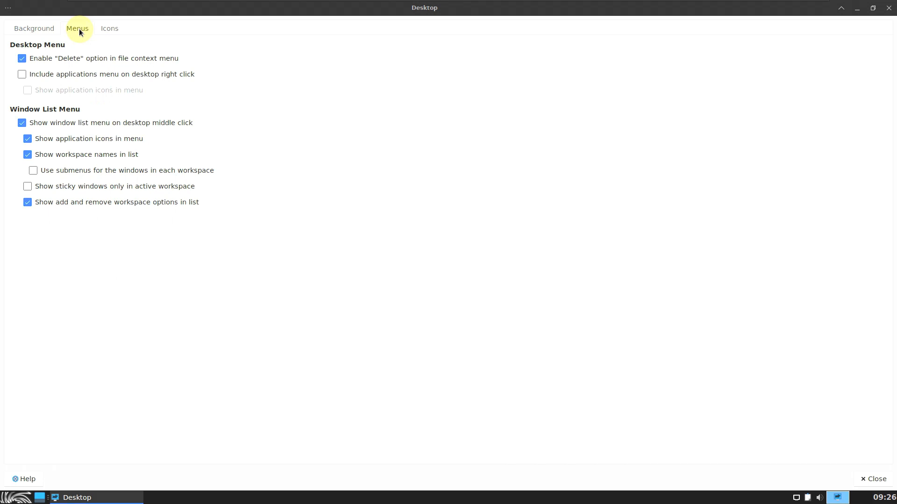
pyautogui.click(111, 29)
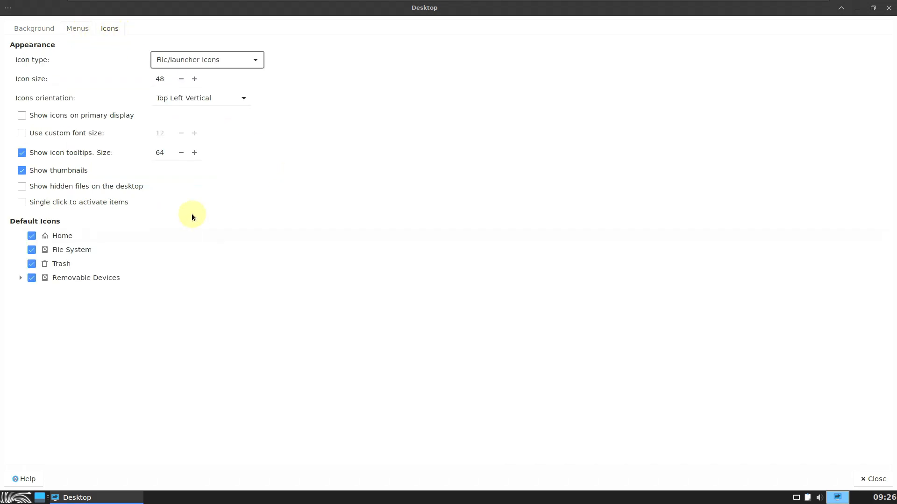
pyautogui.click(888, 9)
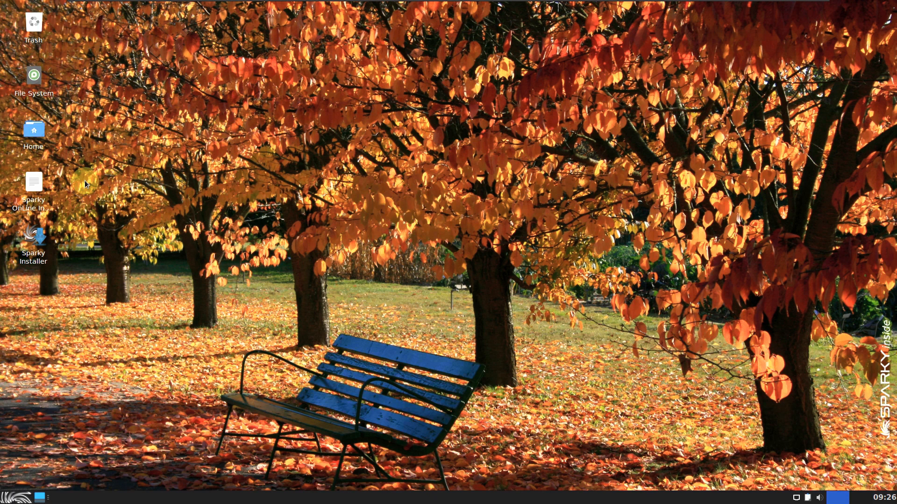
# - Open the home folder in the Thunar file manager, check Thunar's version information, and close it
pyautogui.rightClick(42, 141)
pyautogui.click(45, 134)
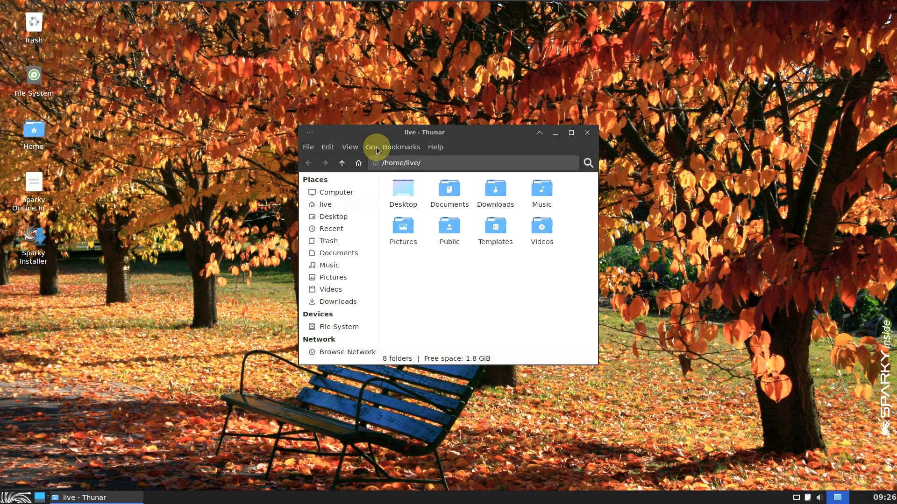
pyautogui.click(431, 148)
pyautogui.click(439, 180)
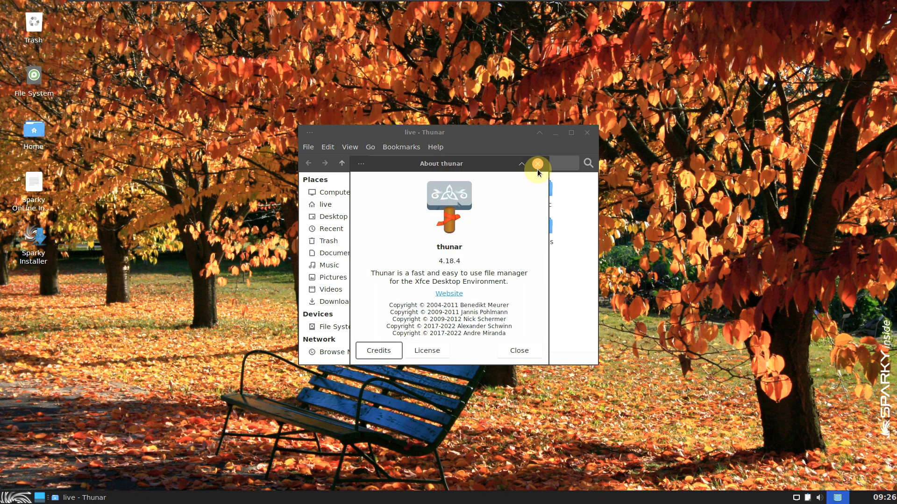
pyautogui.press('Escape')
pyautogui.click(587, 133)
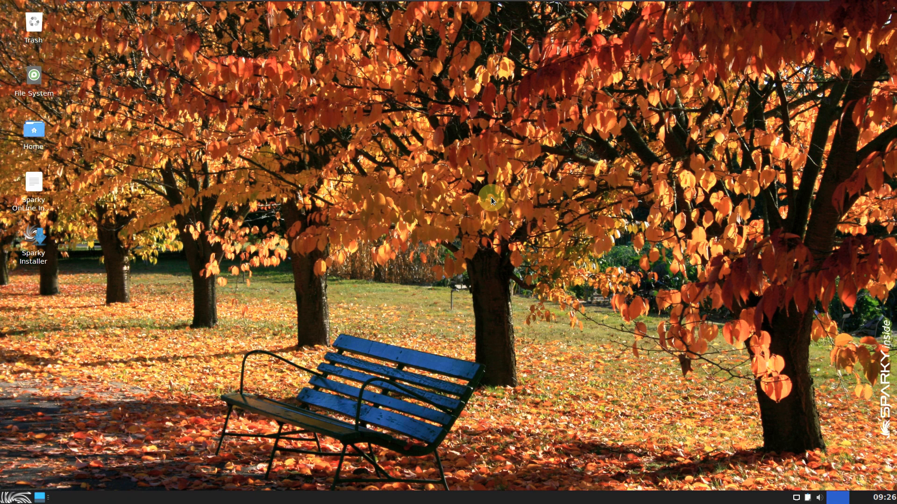
# - Browse the full list of installed applications and launch Notes
pyautogui.click(19, 498)
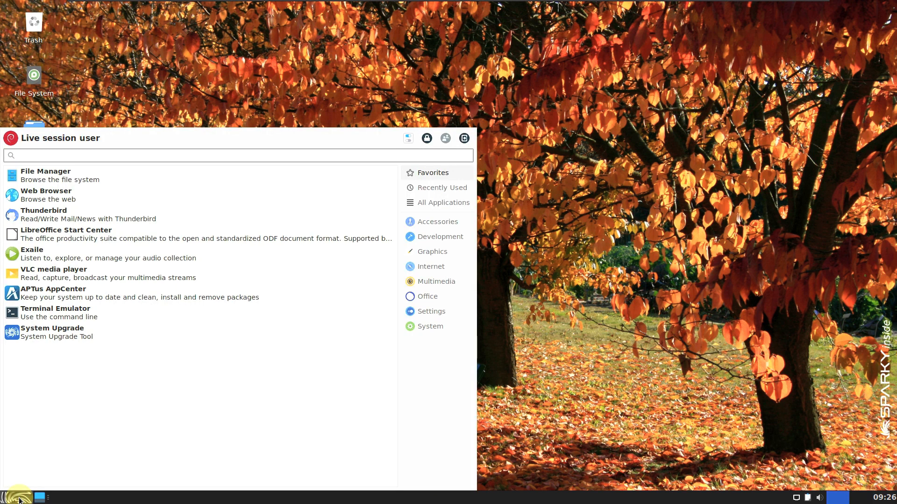
pyautogui.click(429, 209)
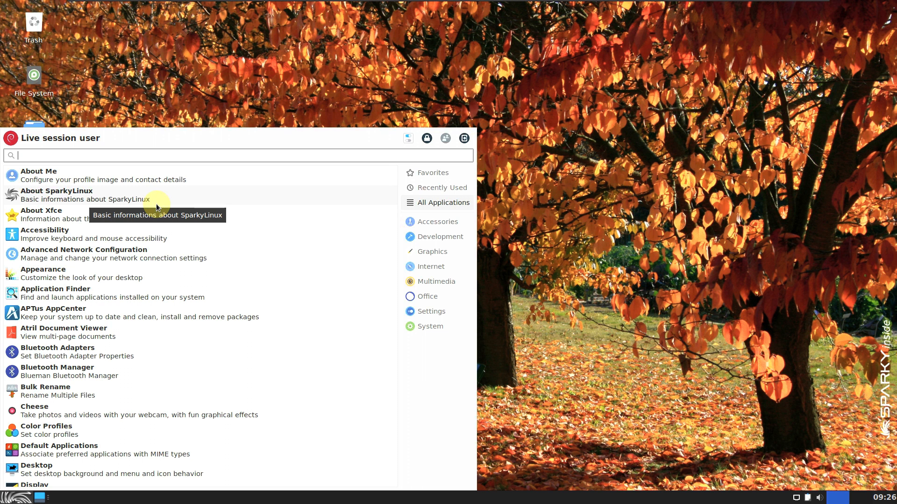
pyautogui.scroll(-3, 121, 252)
pyautogui.scroll(3, 222, 228)
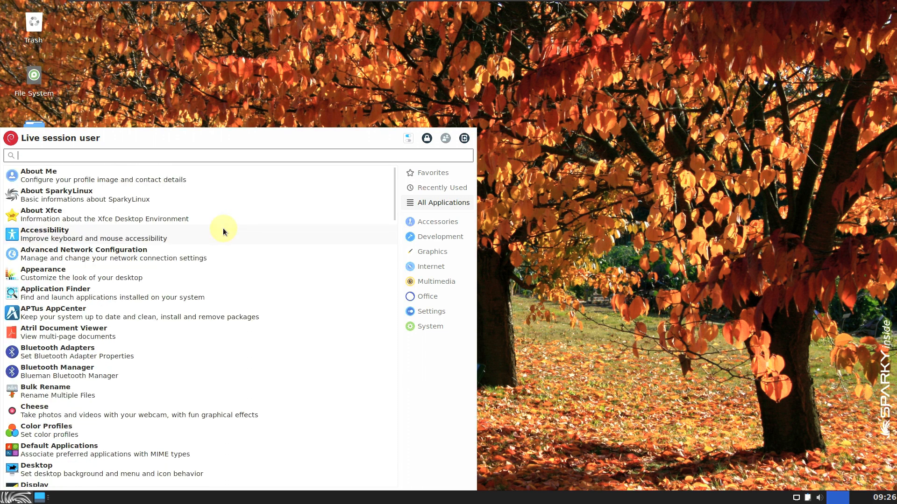
pyautogui.moveTo(392, 186); pyautogui.dragTo(393, 321)
pyautogui.click(120, 296)
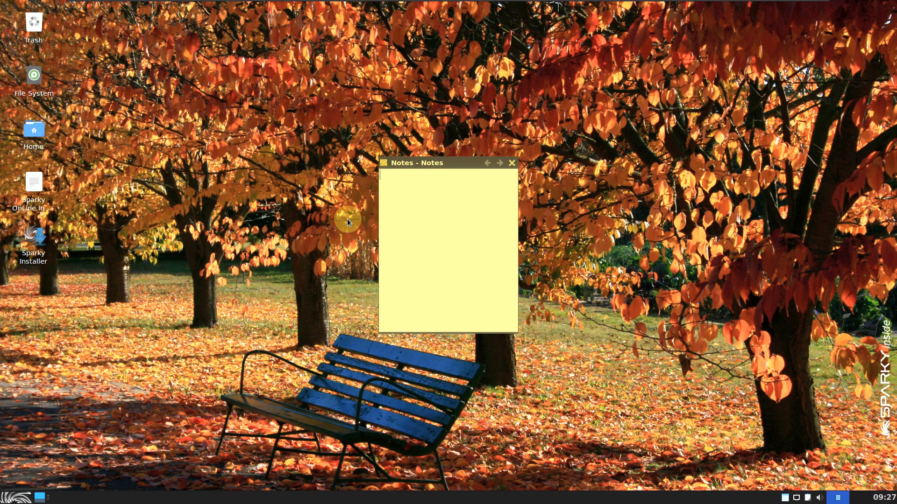
# - Write "youtube.com/9to5linux" and "subscribe" on separate lines in the sticky note, then close it
pyautogui.write('youtube.com/9to5linux  ')
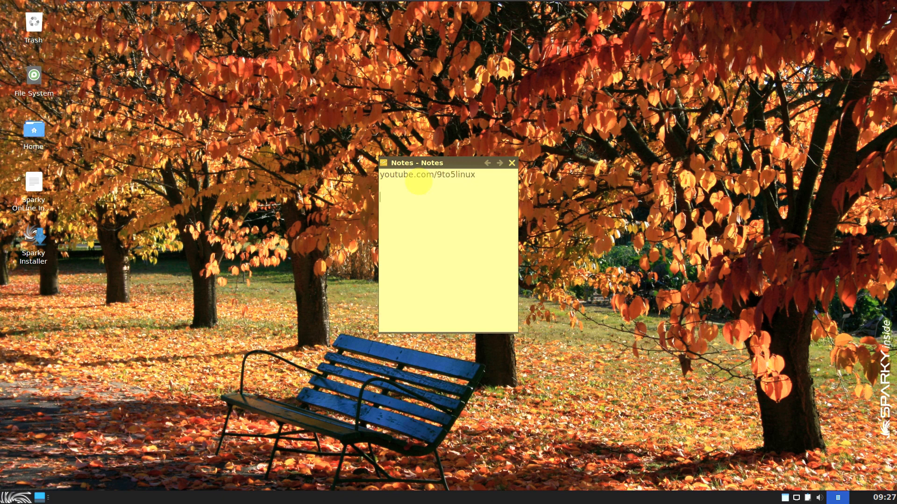
pyautogui.write('subscribe')
pyautogui.click(512, 163)
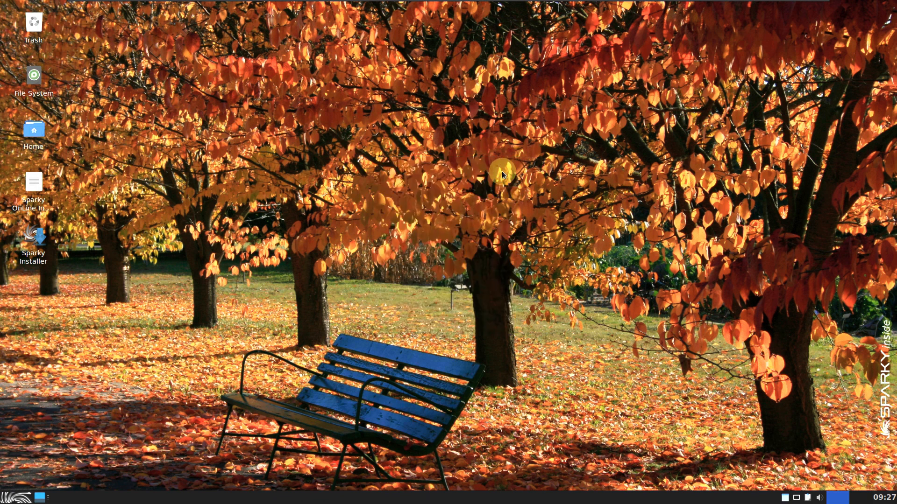
# - Browse the System applications and launch Task Manager
pyautogui.click(18, 498)
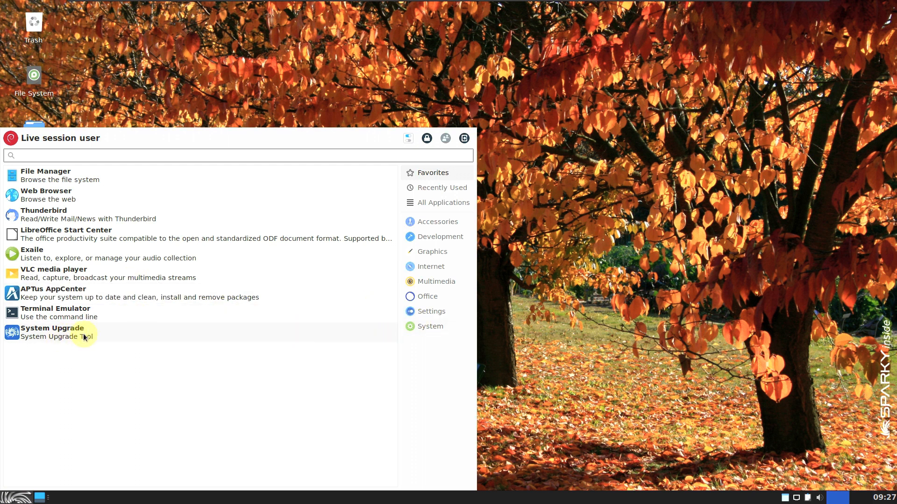
pyautogui.click(423, 326)
pyautogui.scroll(-2, 110, 239)
pyautogui.scroll(2, 110, 239)
pyautogui.scroll(-2, 110, 239)
pyautogui.click(87, 379)
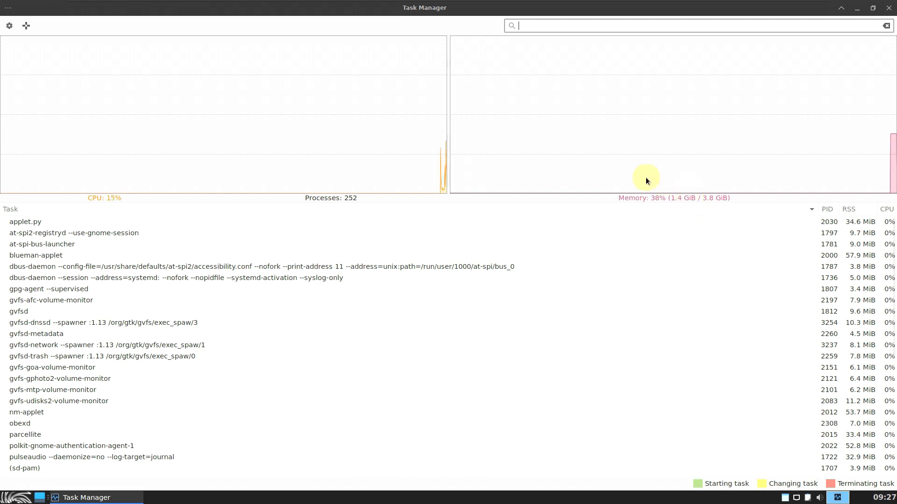
# - Examine the CPU load, memory usage and running processes in Task Manager, then close it
pyautogui.moveTo(639, 177)
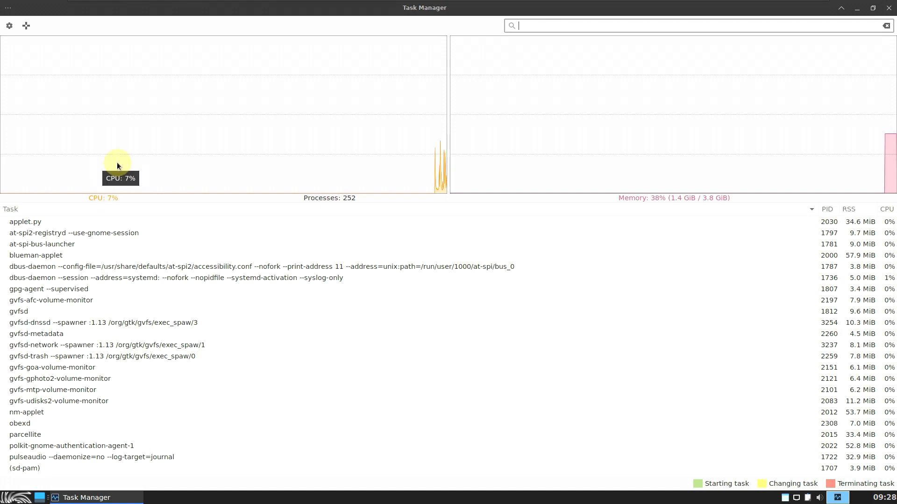
pyautogui.scroll(-5, 209, 291)
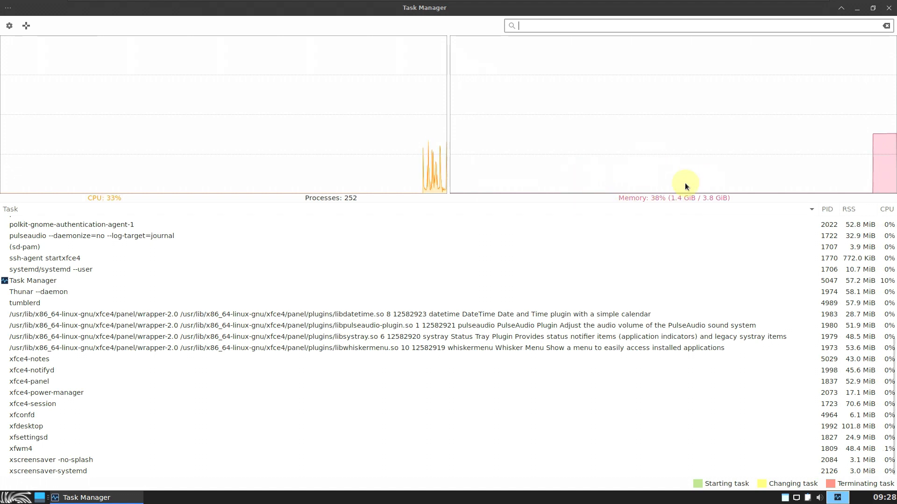
pyautogui.moveTo(685, 183)
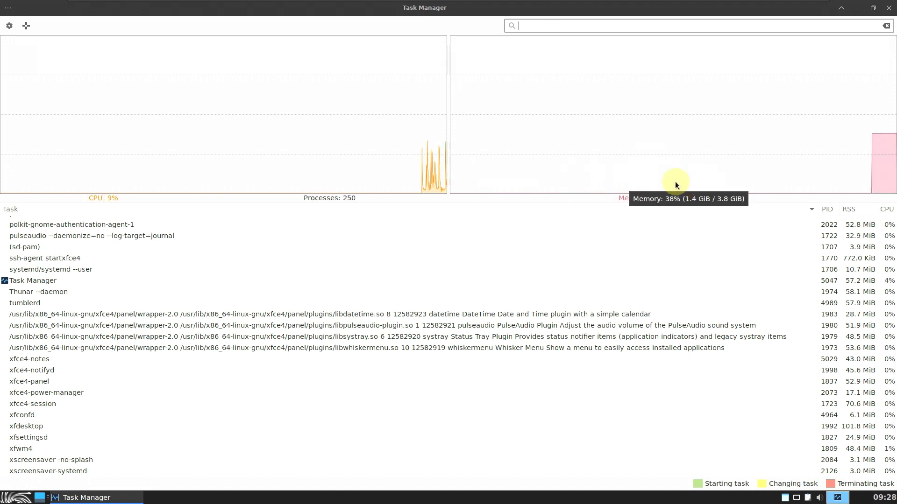
pyautogui.moveTo(678, 203)
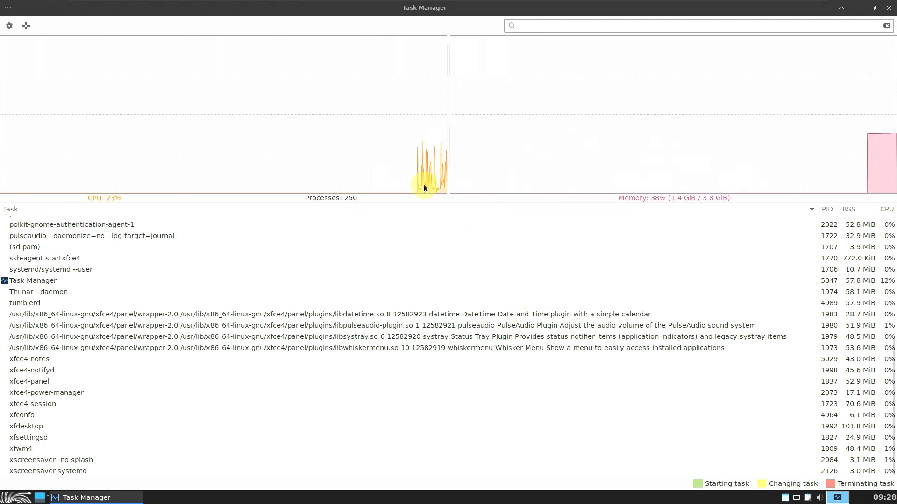
pyautogui.moveTo(424, 186)
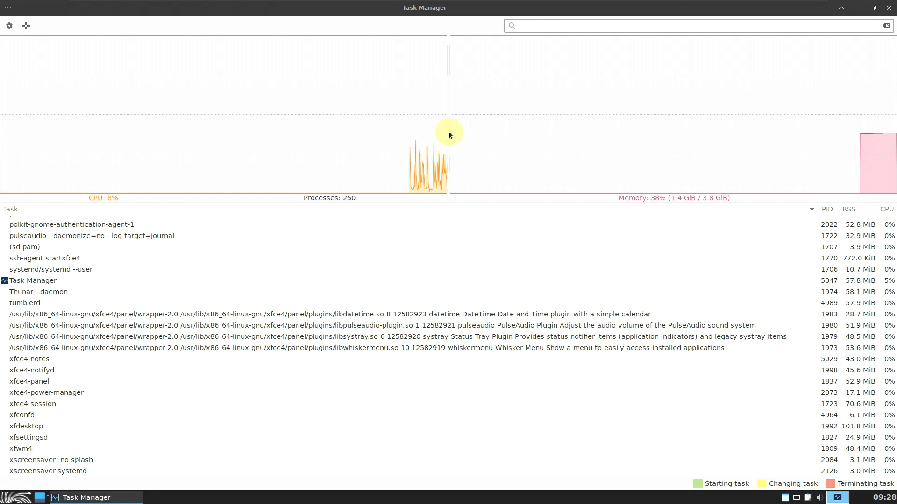
pyautogui.moveTo(531, 192)
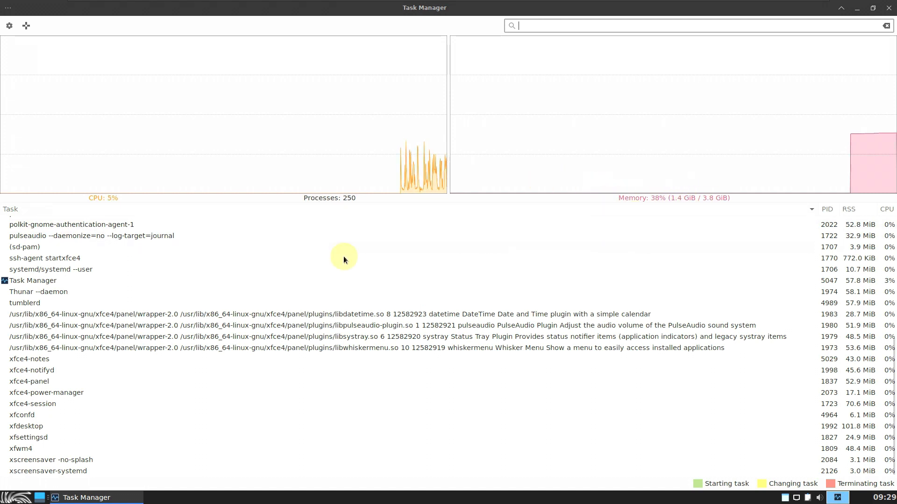
pyautogui.click(887, 8)
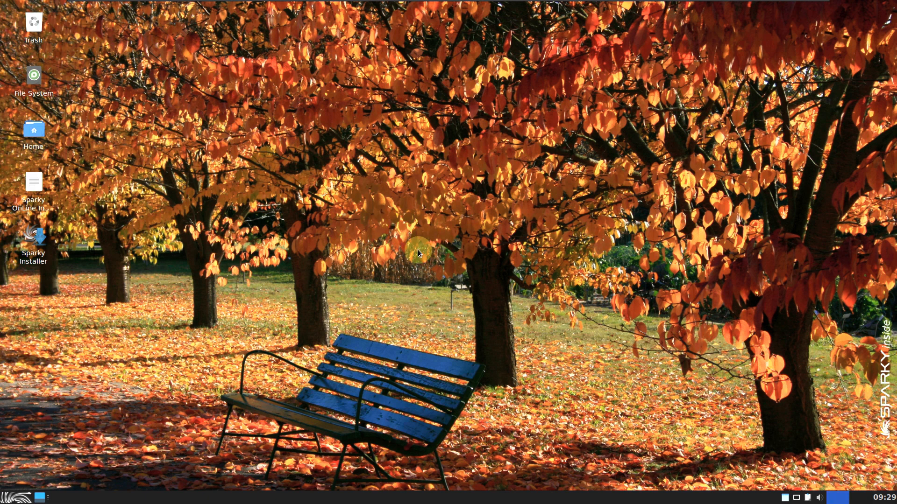
# - Check the panel's clock, volume controls and the Notes tray options without changing anything
pyautogui.click(882, 497)
pyautogui.click(820, 498)
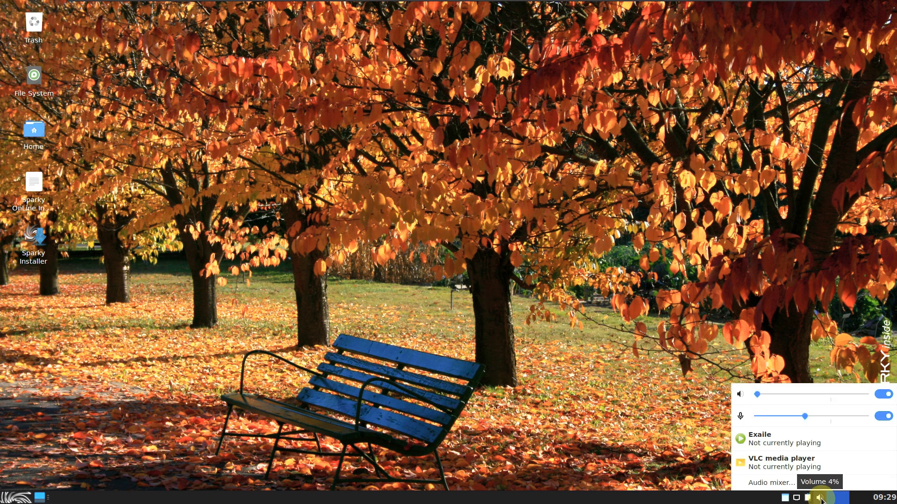
pyautogui.click(820, 498)
pyautogui.rightClick(787, 498)
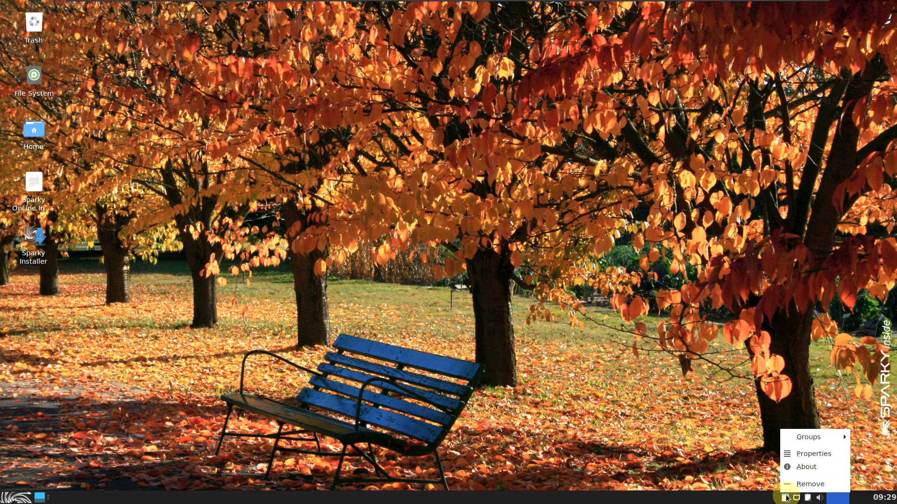
pyautogui.moveTo(806, 436)
pyautogui.click(306, 220)
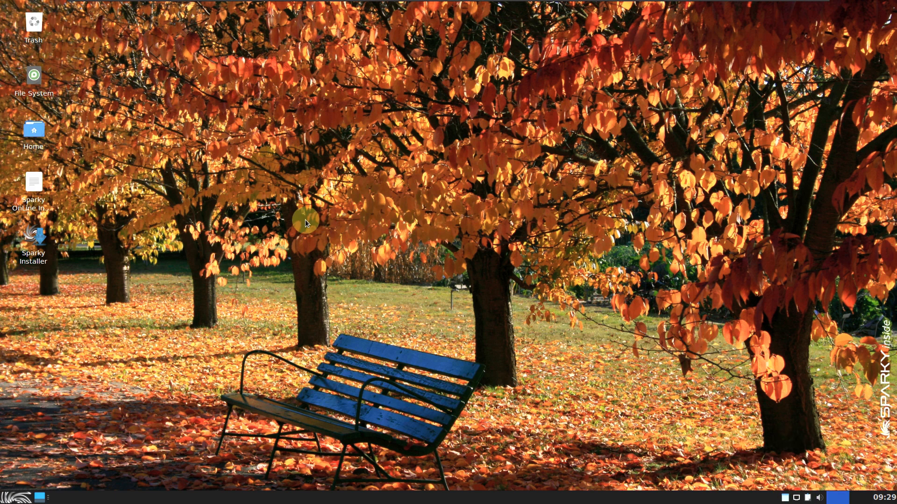
# - Shut down the live session
pyautogui.click(17, 497)
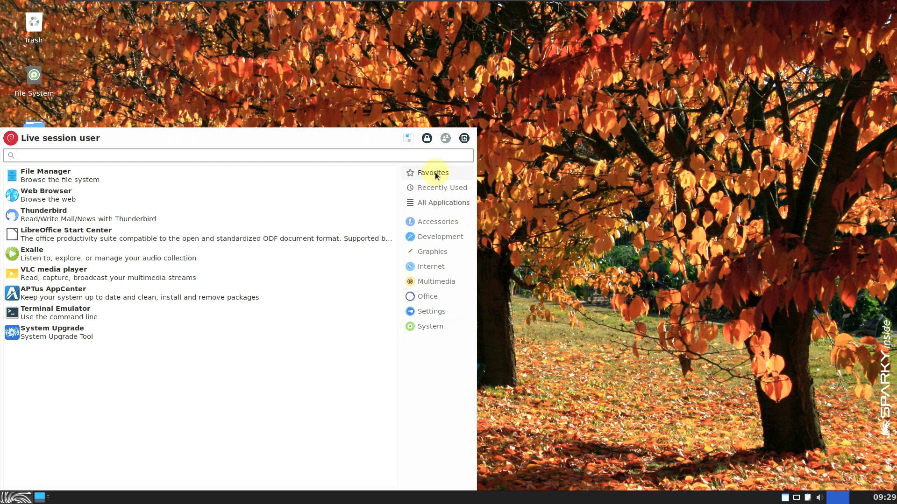
pyautogui.click(462, 141)
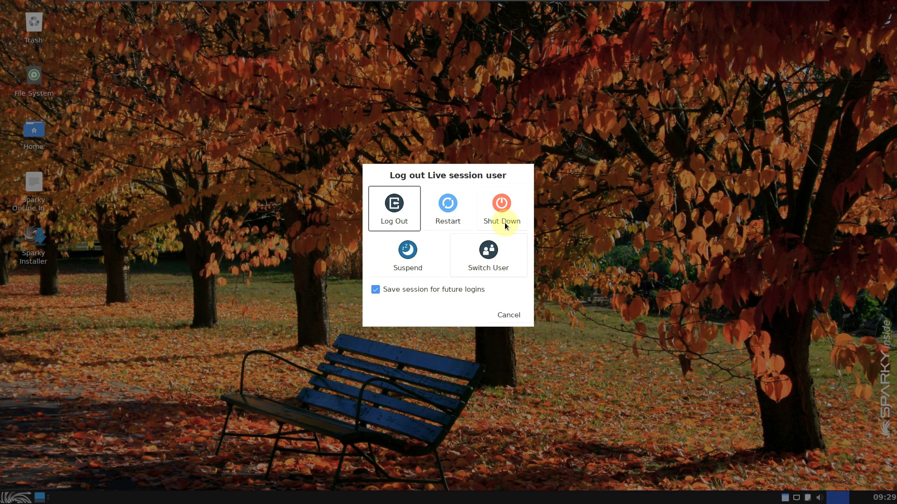
pyautogui.click(504, 220)
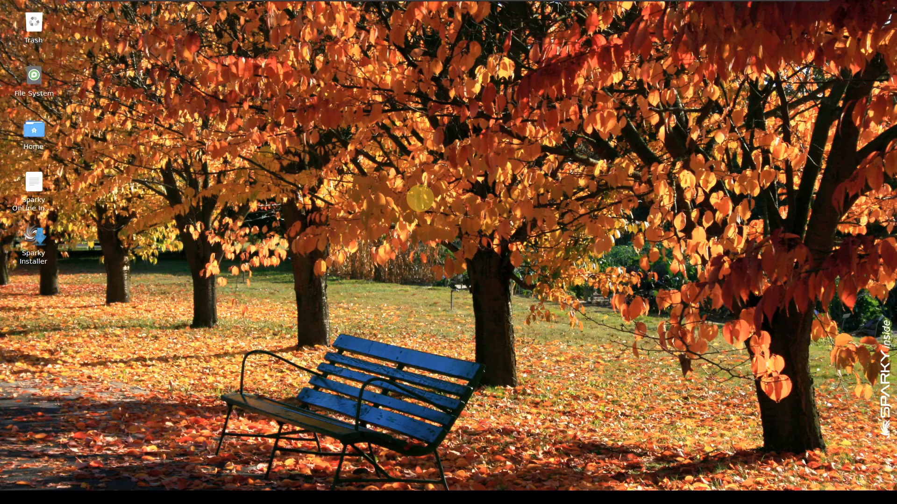